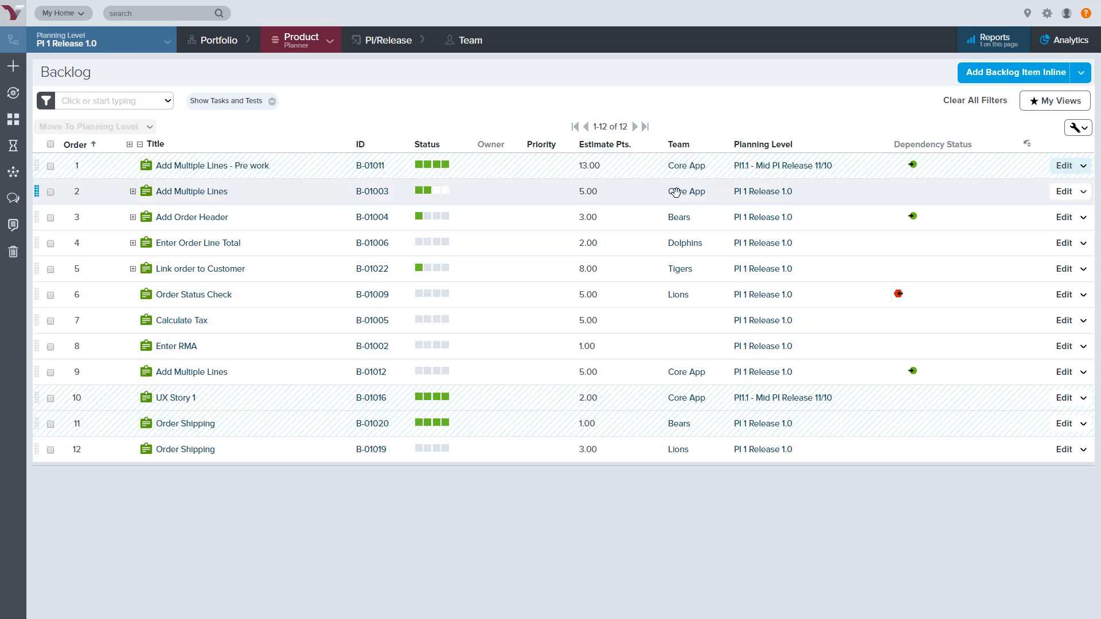
# Review the planning and tracking pages offered for Product, Team, Portfolio and PI/Release, and open the product Backlog.
pyautogui.click(330, 44)
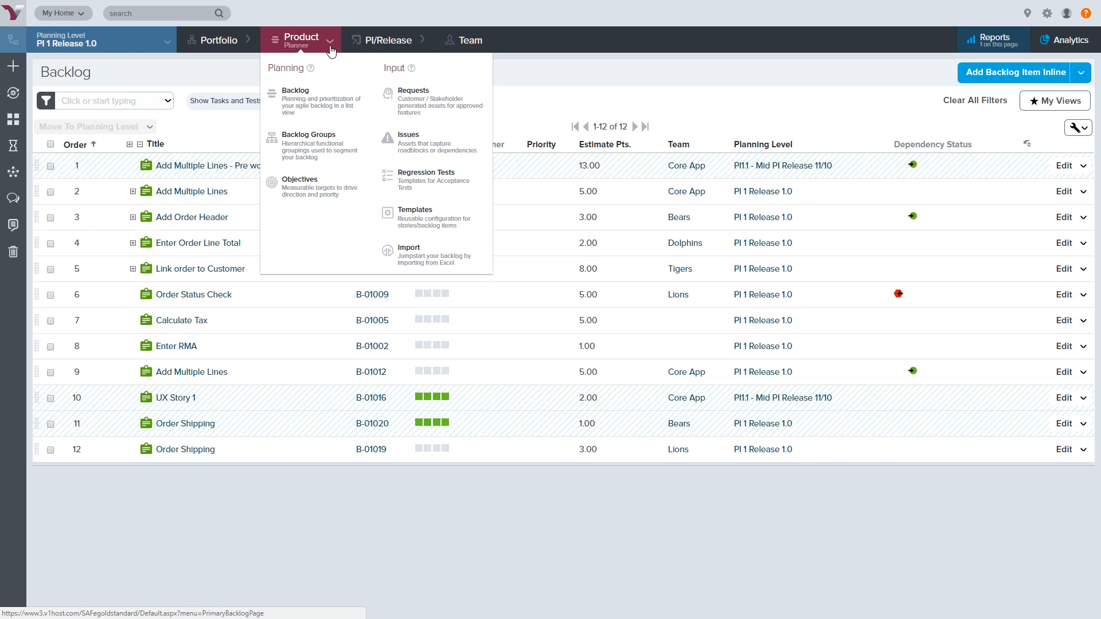
pyautogui.moveTo(477, 46)
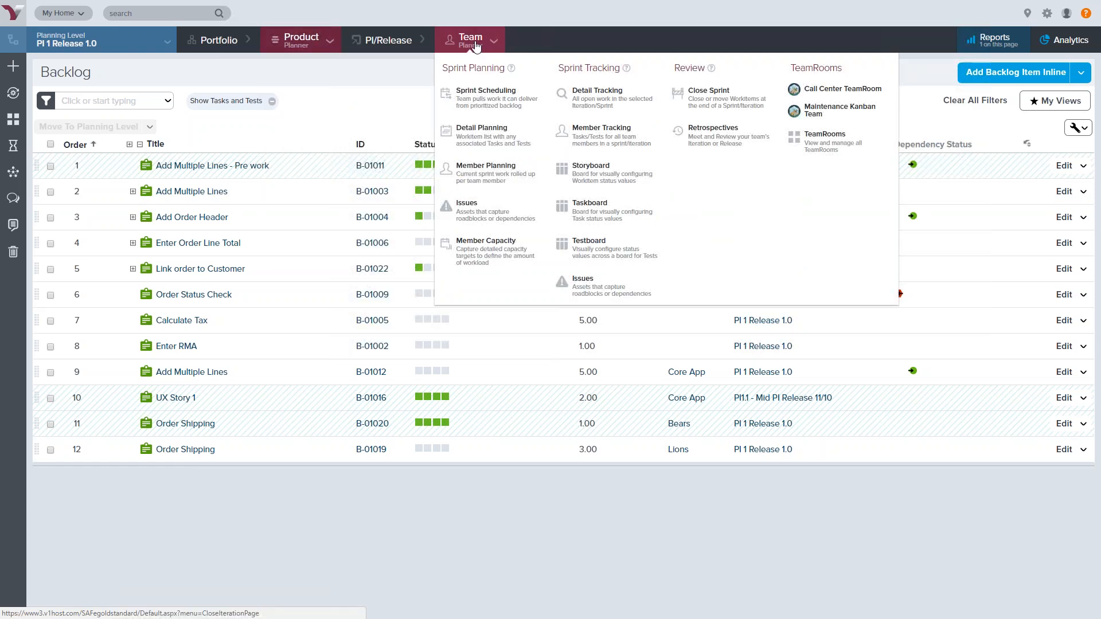
pyautogui.moveTo(239, 43)
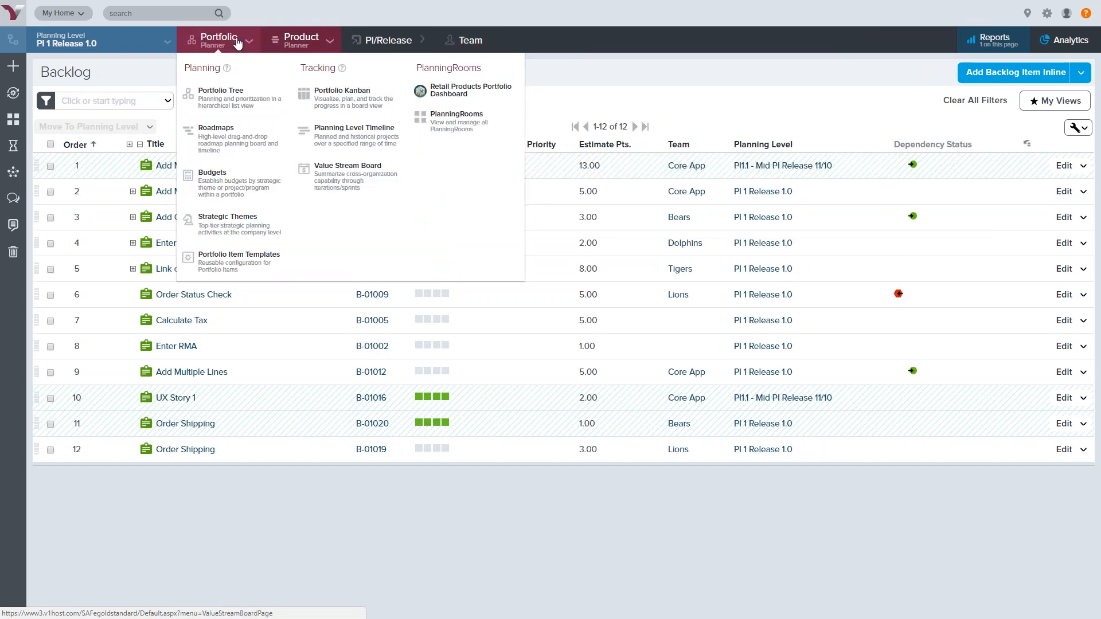
pyautogui.moveTo(398, 49)
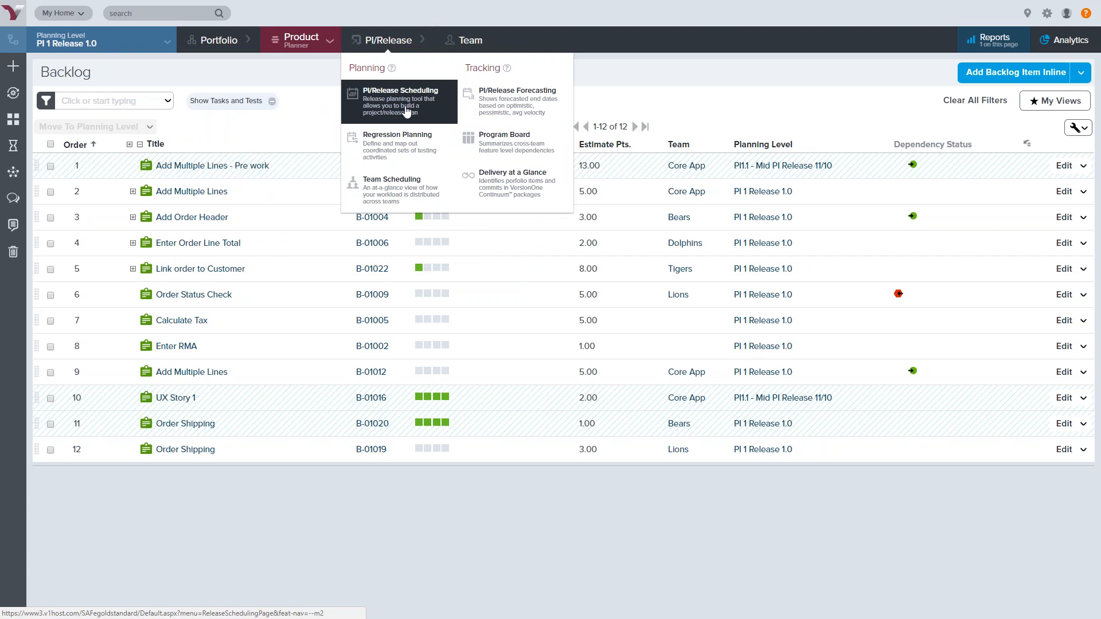
pyautogui.moveTo(319, 48)
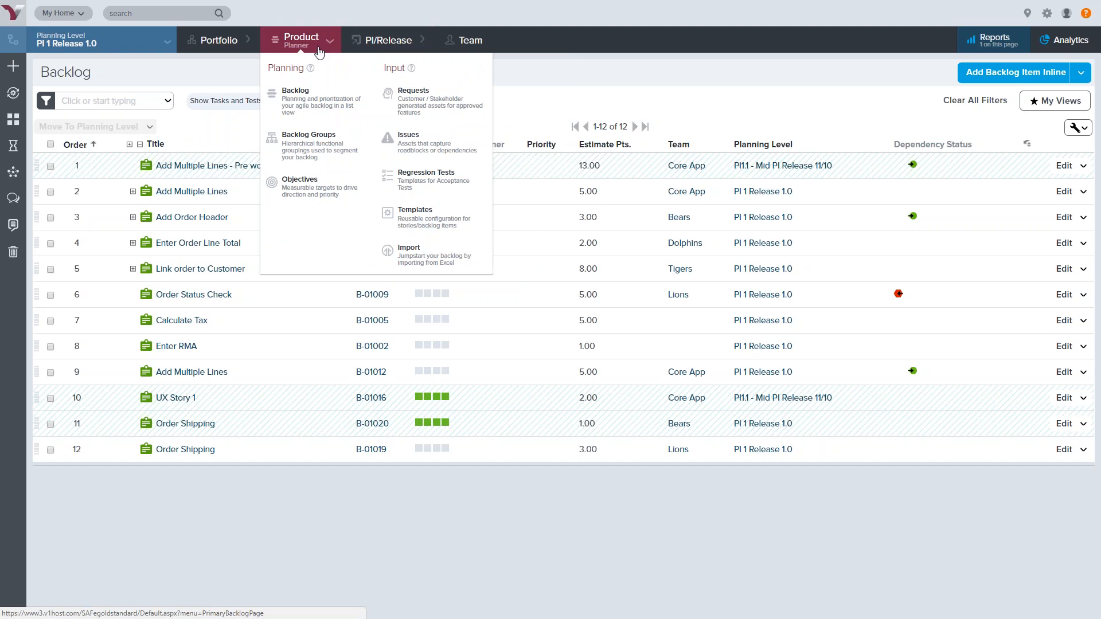
pyautogui.click(319, 97)
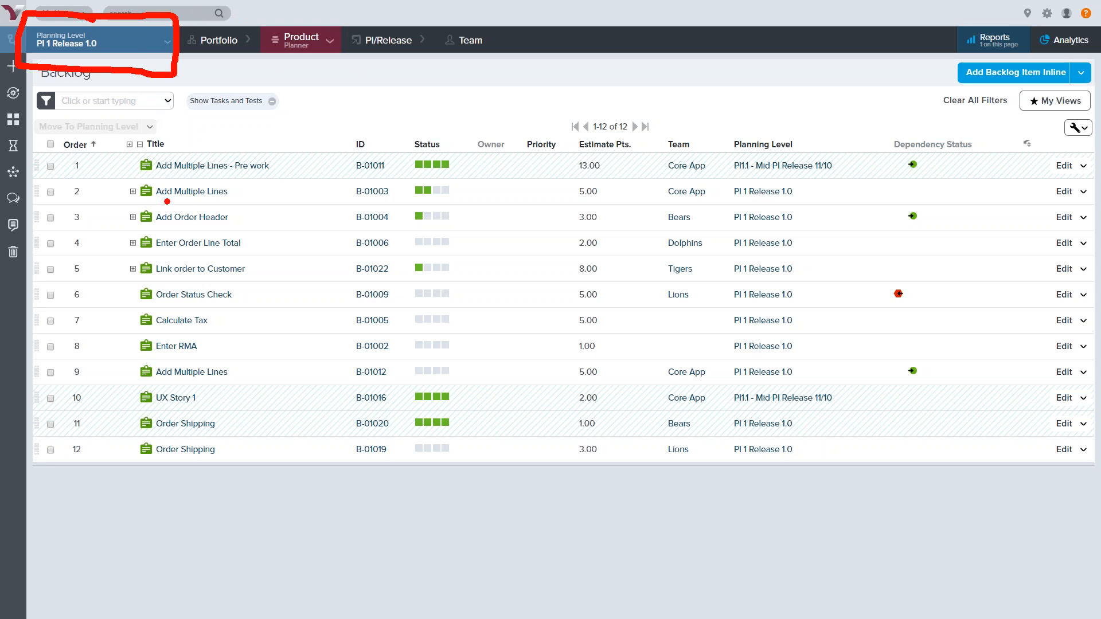
pyautogui.moveTo(869, 122)
pyautogui.mouseDown()
pyautogui.moveTo(731, 103)
pyautogui.moveTo(675, 462)
pyautogui.moveTo(843, 530)
pyautogui.moveTo(828, 359)
pyautogui.moveTo(832, 112)
pyautogui.mouseUp()
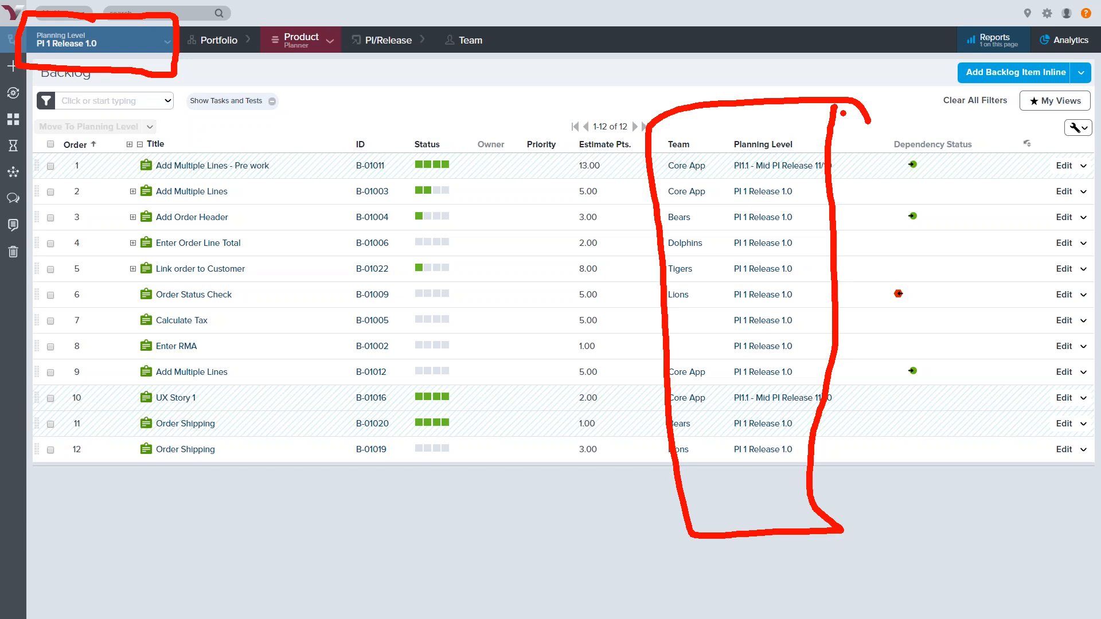
pyautogui.hotkey('ctrl', 'z')
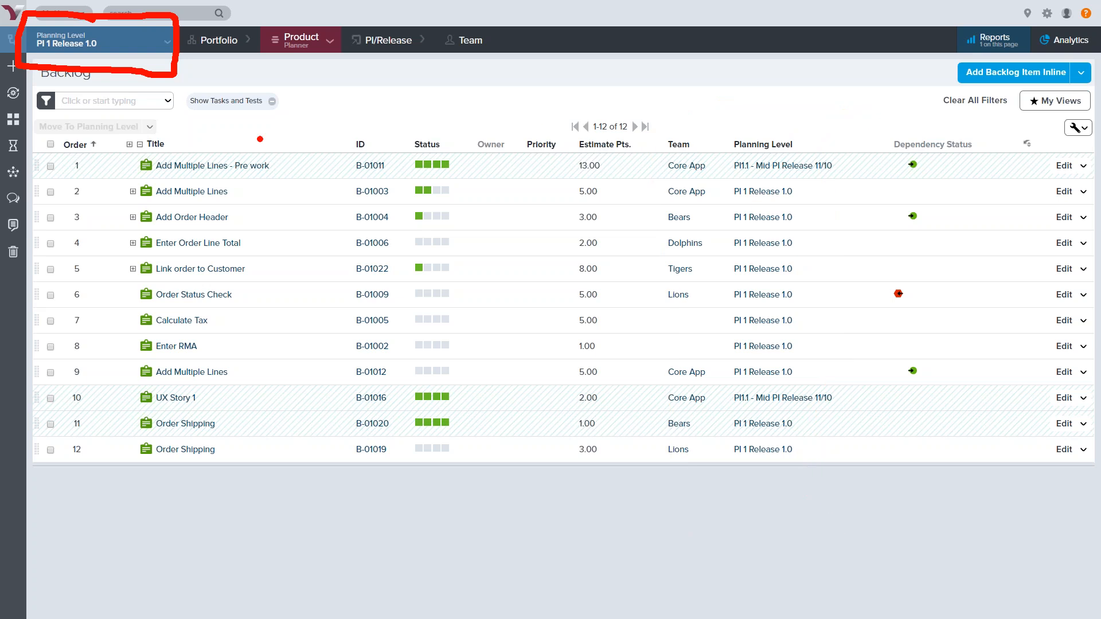
pyautogui.press('Escape')
# Switch the planning level to Call Center under Retail Products so the backlog includes all its child levels.
pyautogui.click(167, 44)
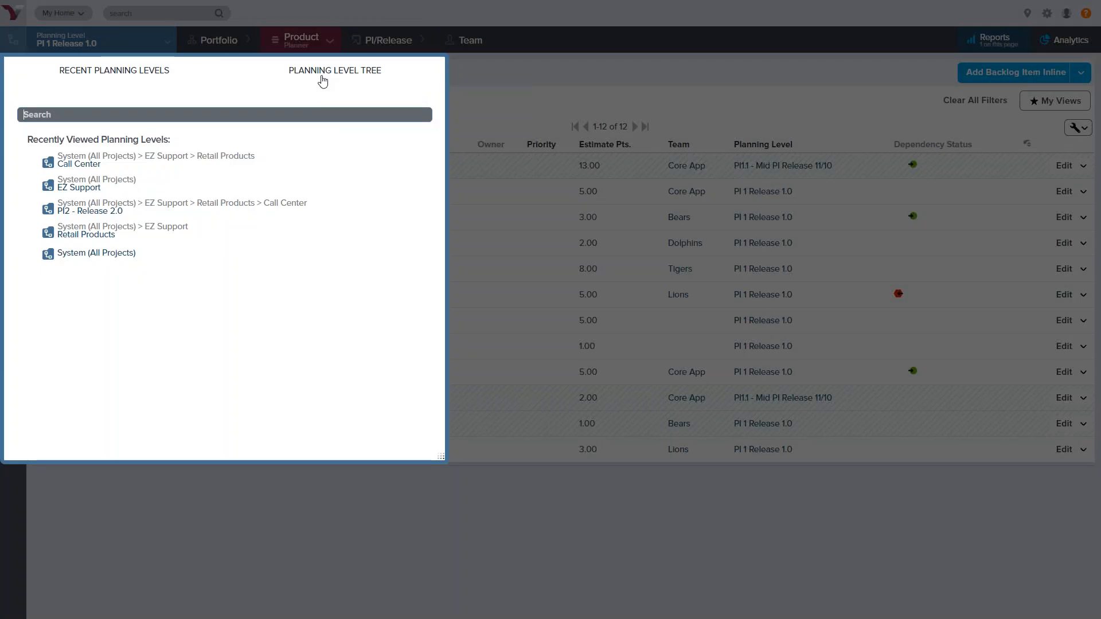
pyautogui.click(322, 84)
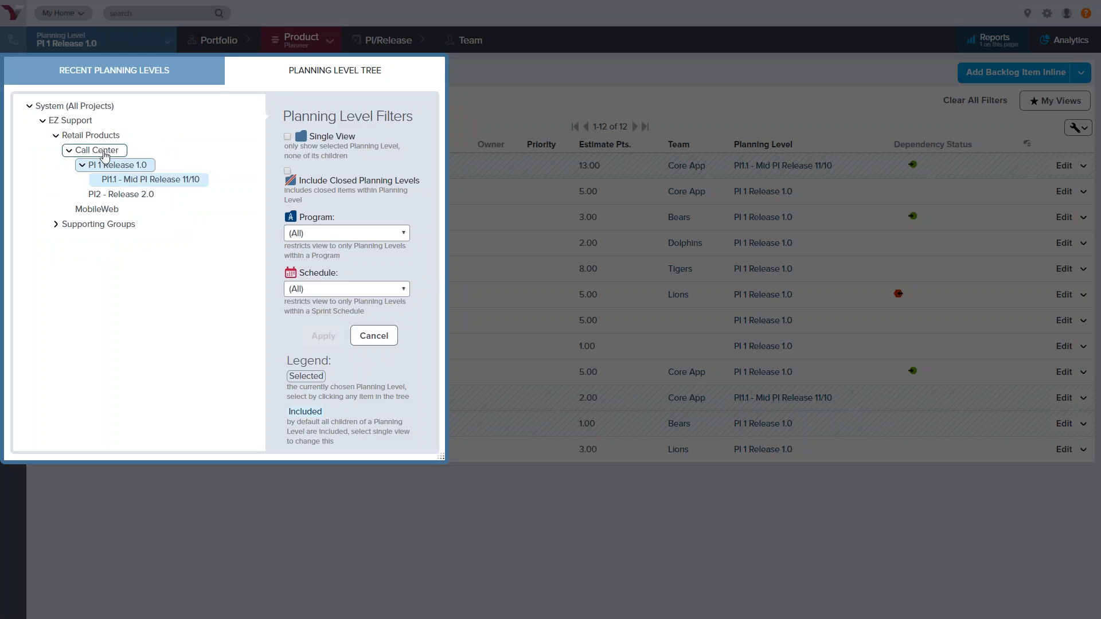
pyautogui.click(104, 156)
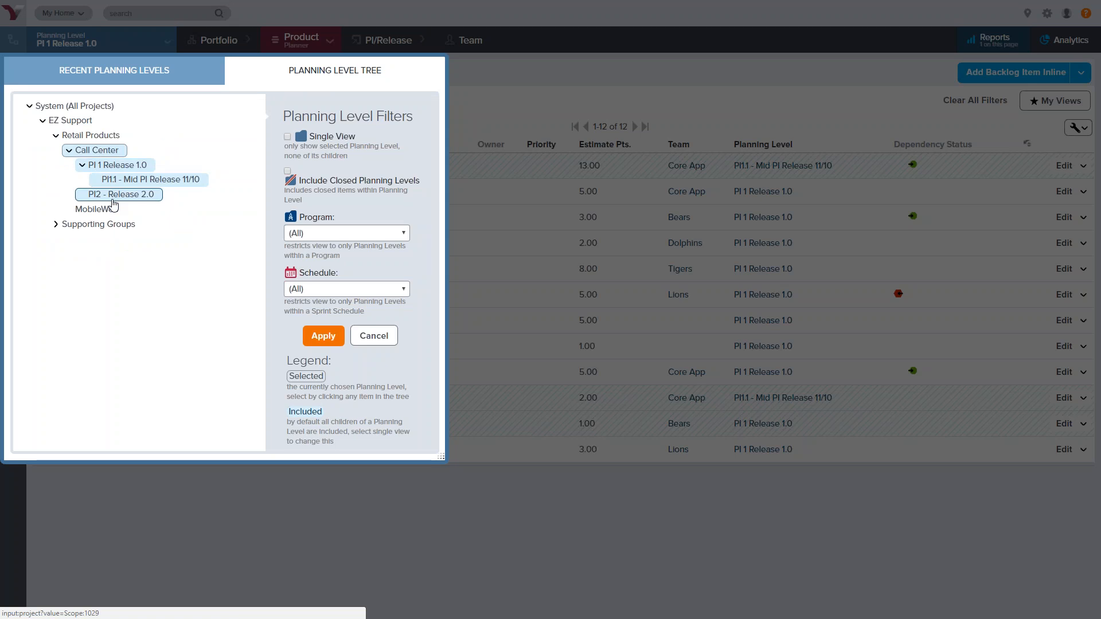
pyautogui.click(342, 345)
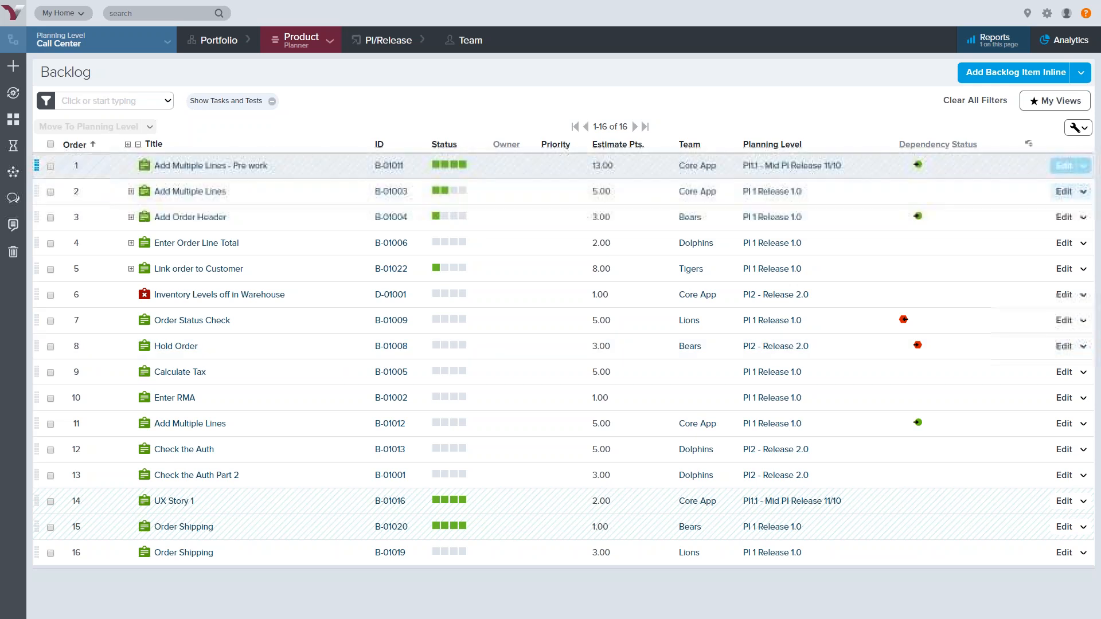
# Inspect the backlog's customization and export options, the saved views, and the choices for adding backlog items and defects.
pyautogui.click(1083, 132)
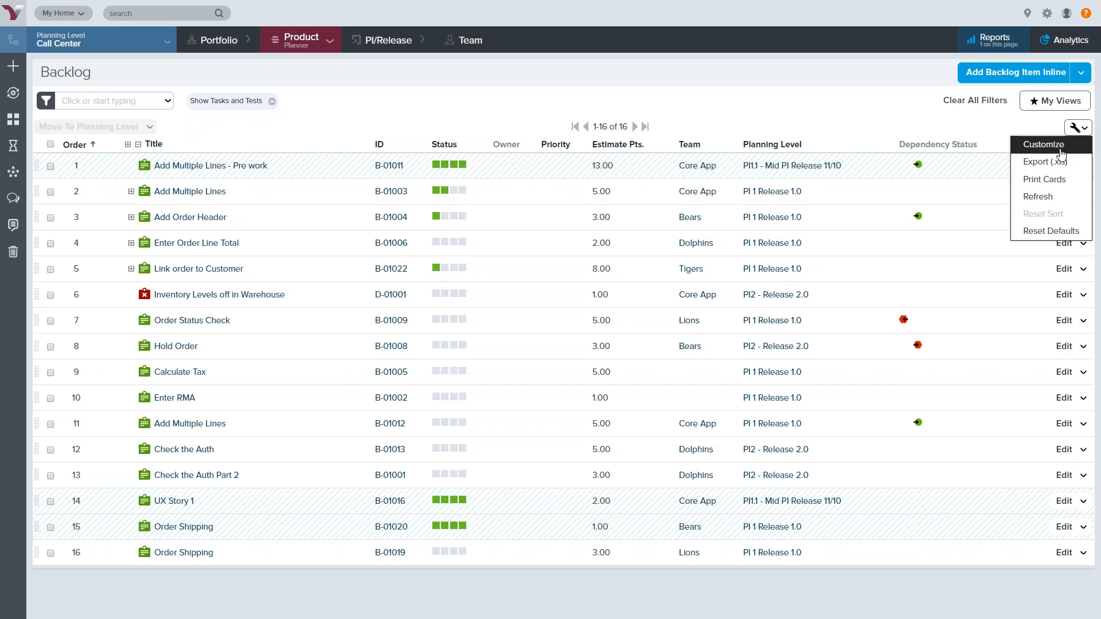
pyautogui.click(1063, 108)
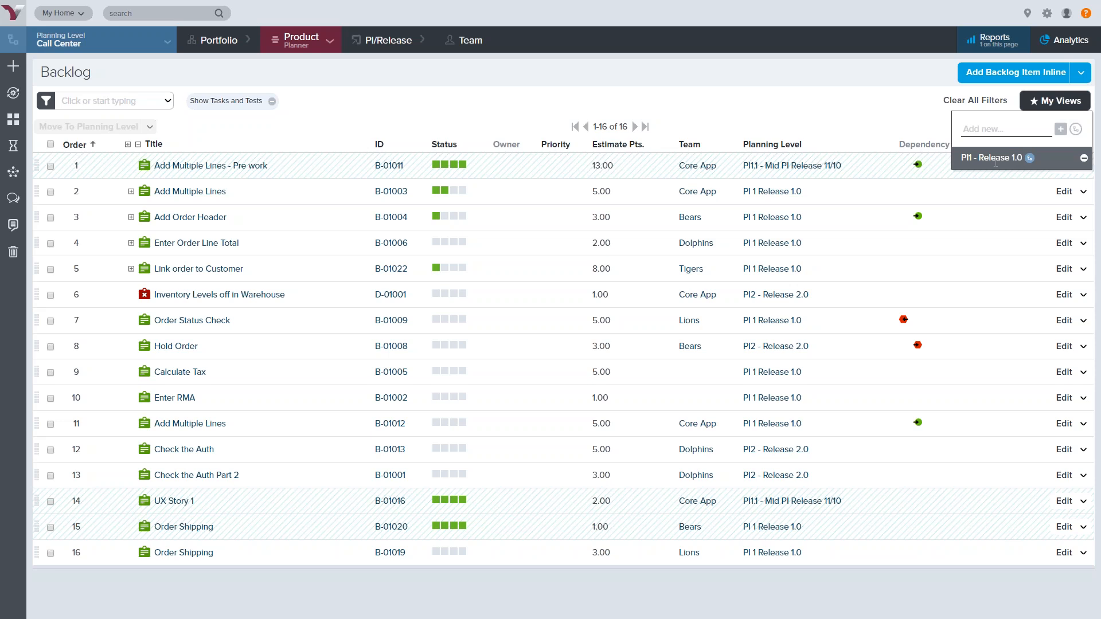
pyautogui.click(1058, 104)
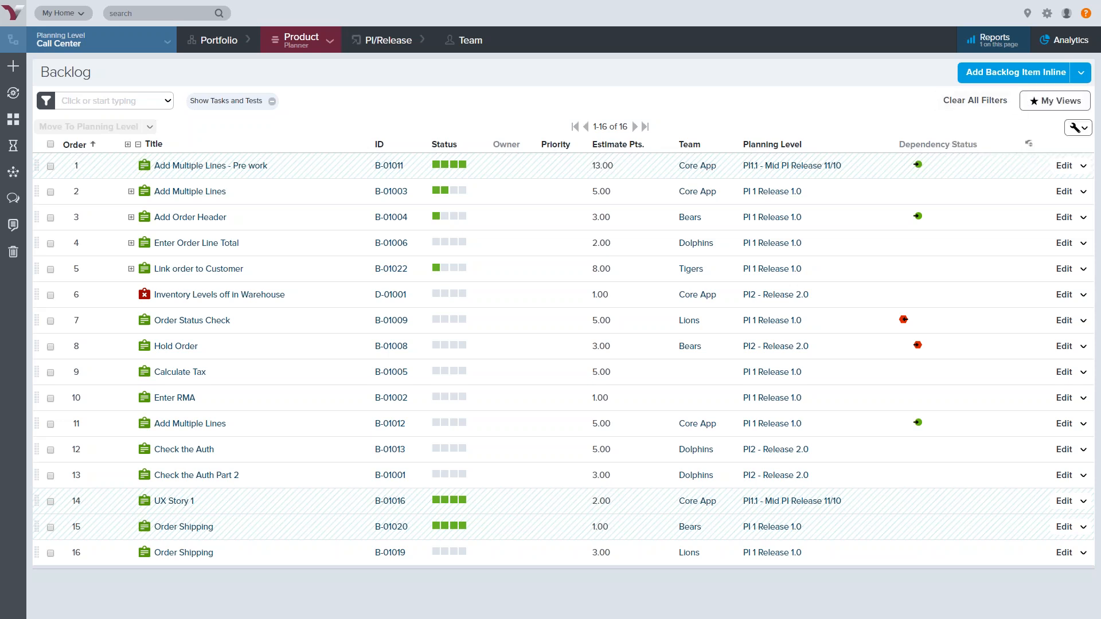
pyautogui.click(1081, 73)
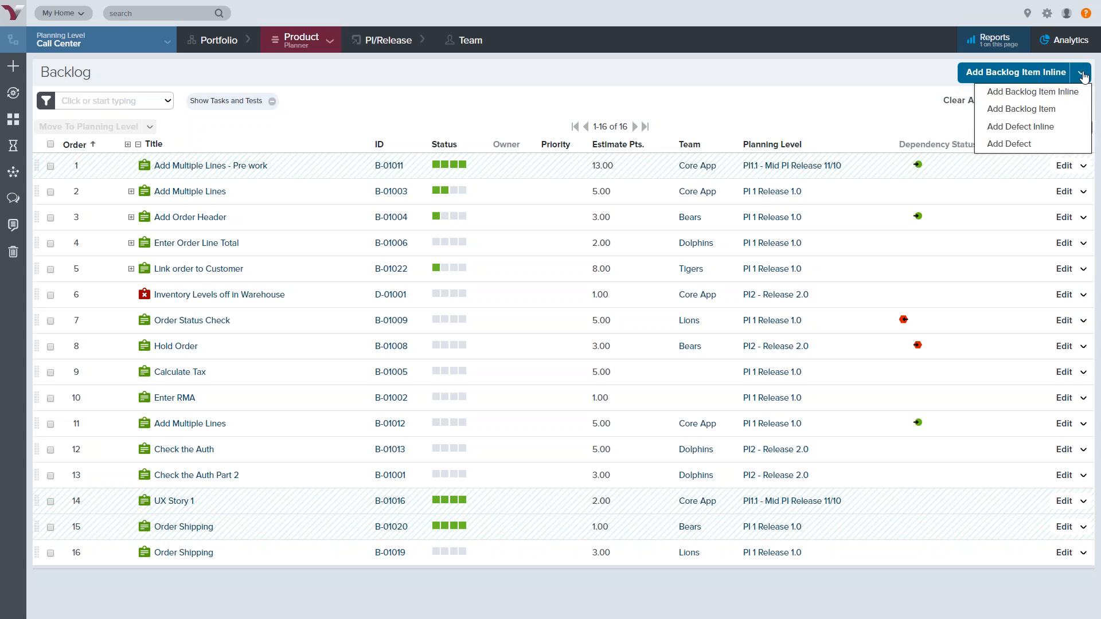
pyautogui.click(711, 117)
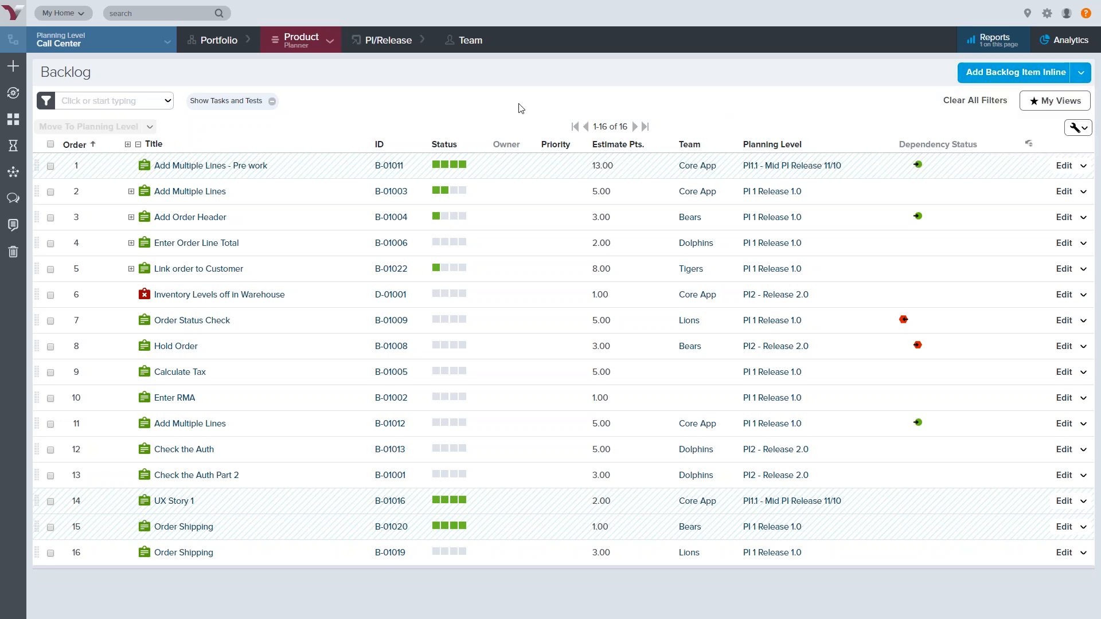
pyautogui.click(14, 68)
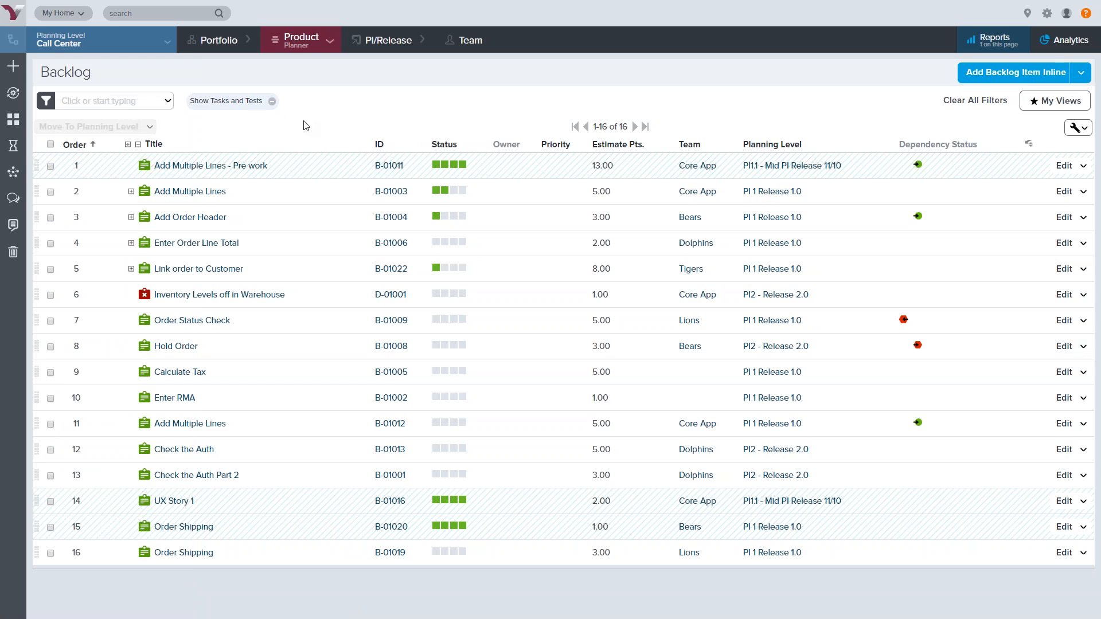
# Share a "Hello" conversation on backlog item B-01003 Add Multiple Lines, mentioning the Admin member.
pyautogui.click(190, 195)
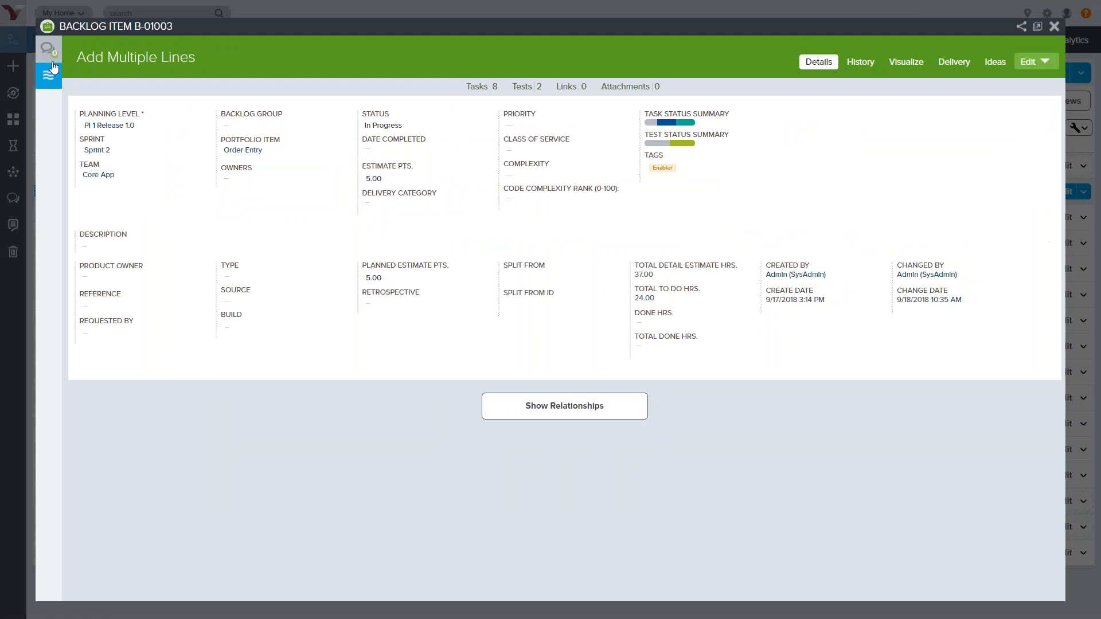
pyautogui.click(48, 48)
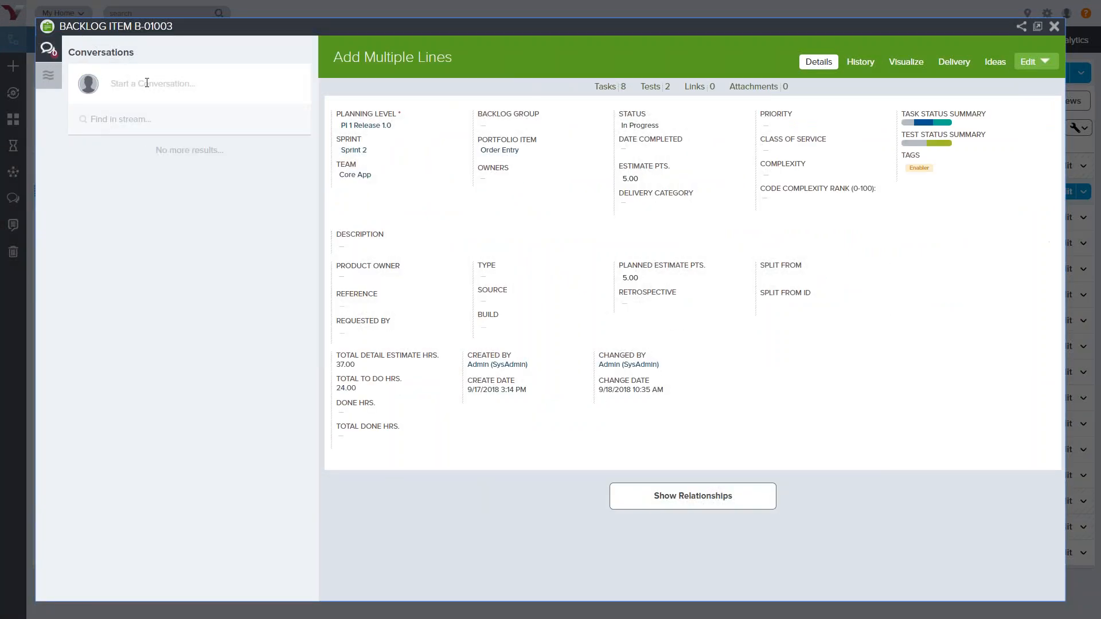
pyautogui.click(147, 86)
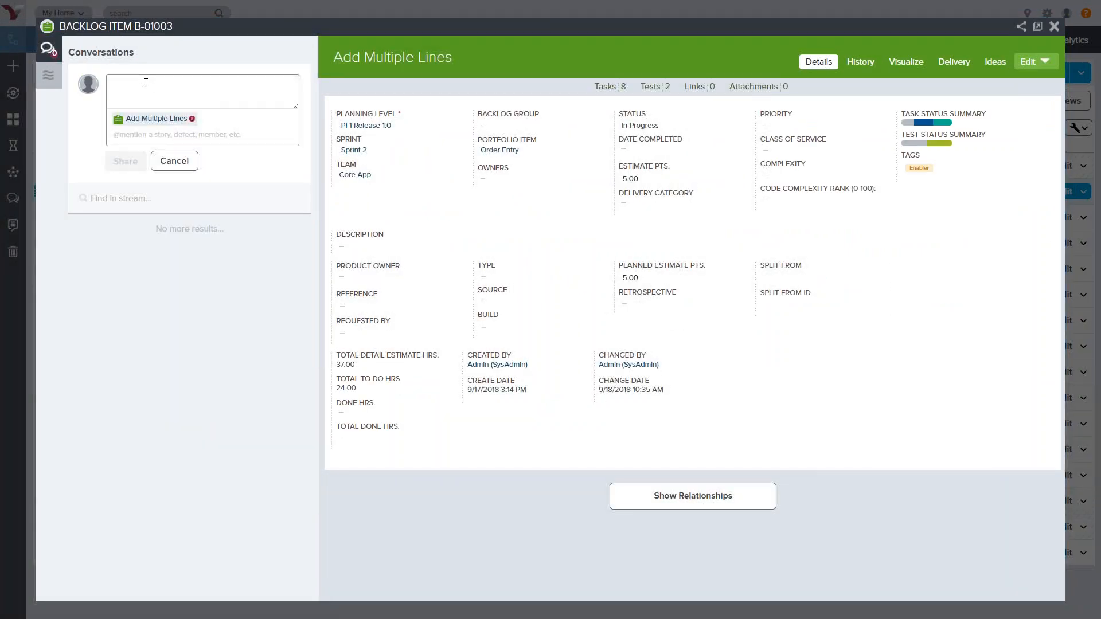
pyautogui.write('Hello')
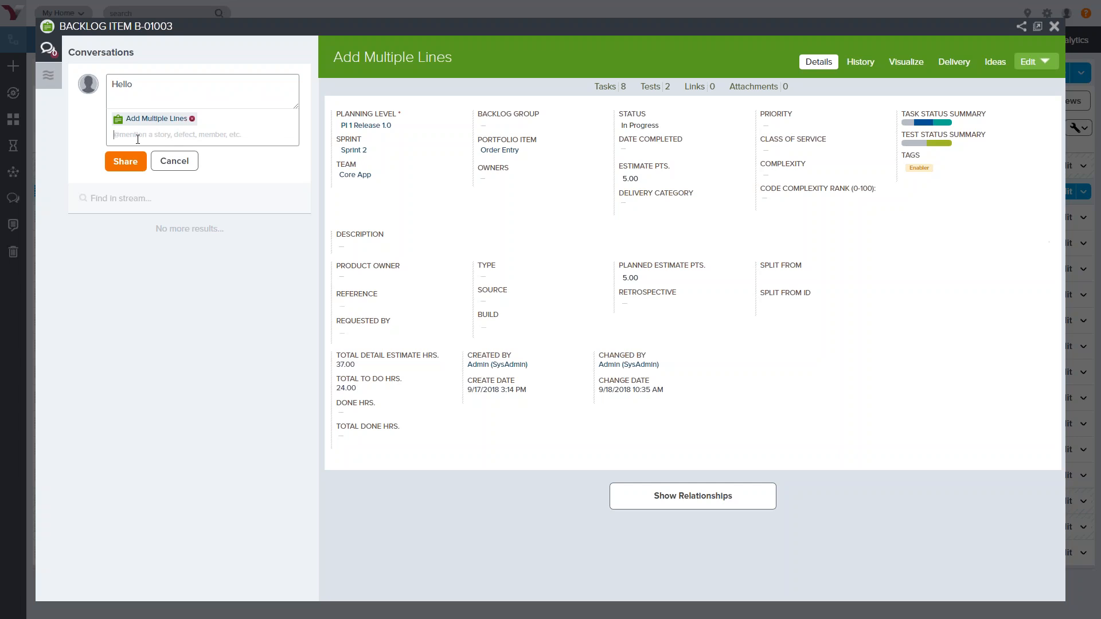
pyautogui.write('Admin')
pyautogui.click(161, 153)
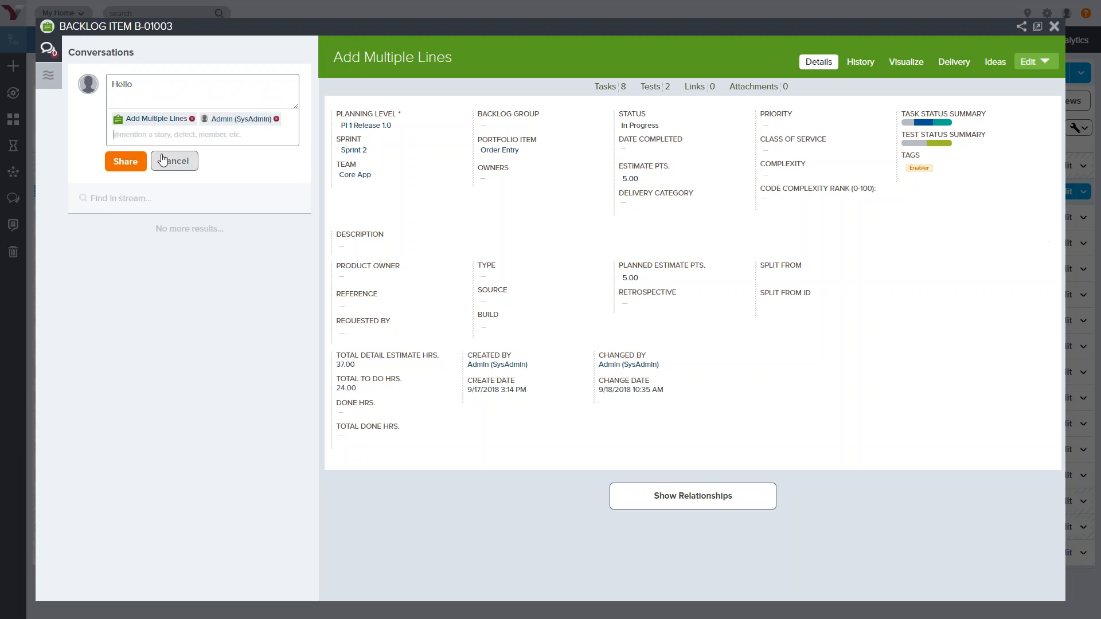
pyautogui.click(129, 166)
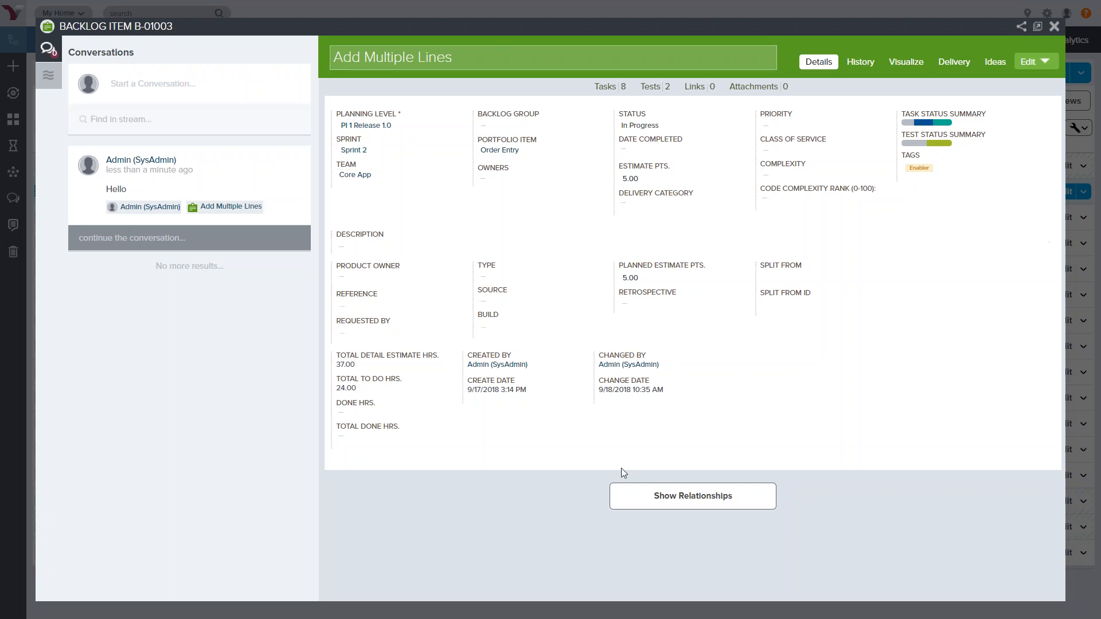
# Visualize the relationships of Add Multiple Lines, spreading out its tests and expanding the parent of Order Entry, and return to the backlog.
pyautogui.click(907, 61)
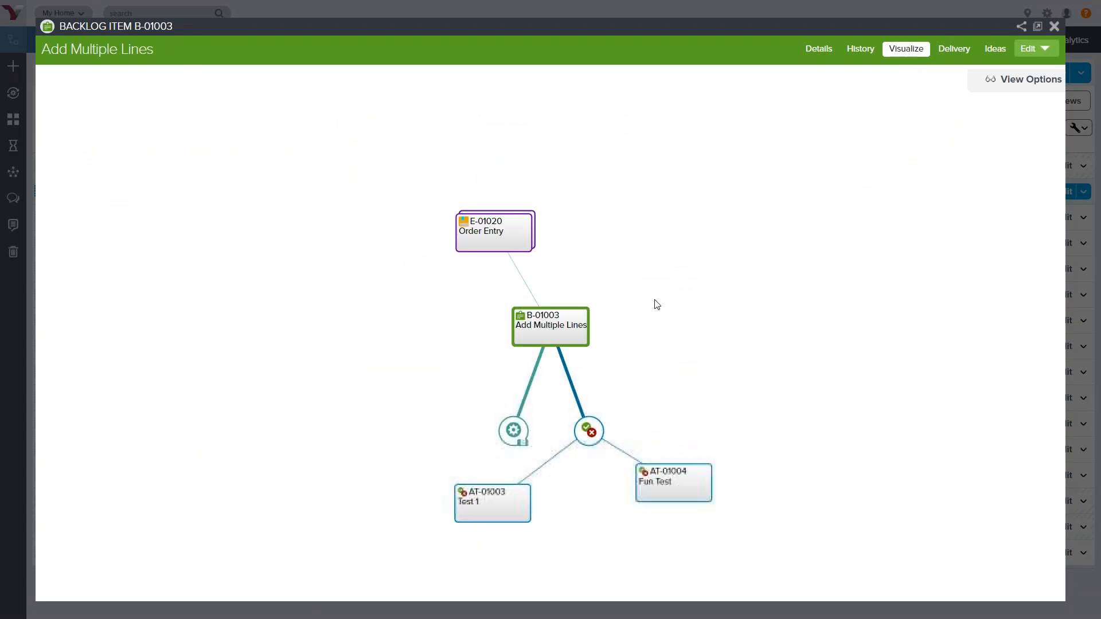
pyautogui.moveTo(592, 440); pyautogui.dragTo(630, 406)
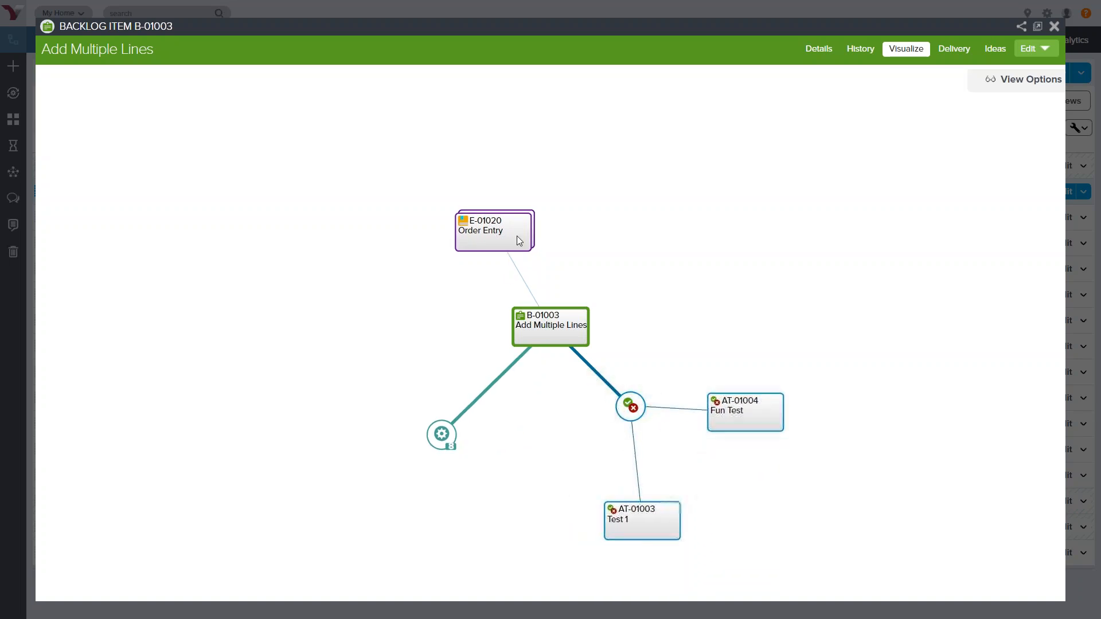
pyautogui.click(489, 232)
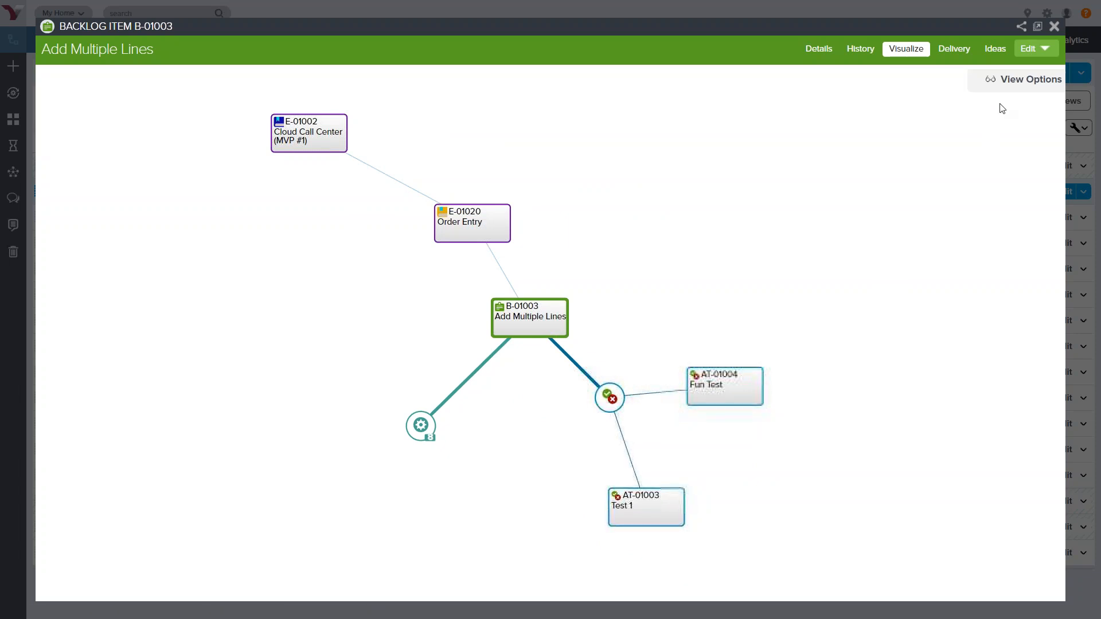
pyautogui.click(1055, 25)
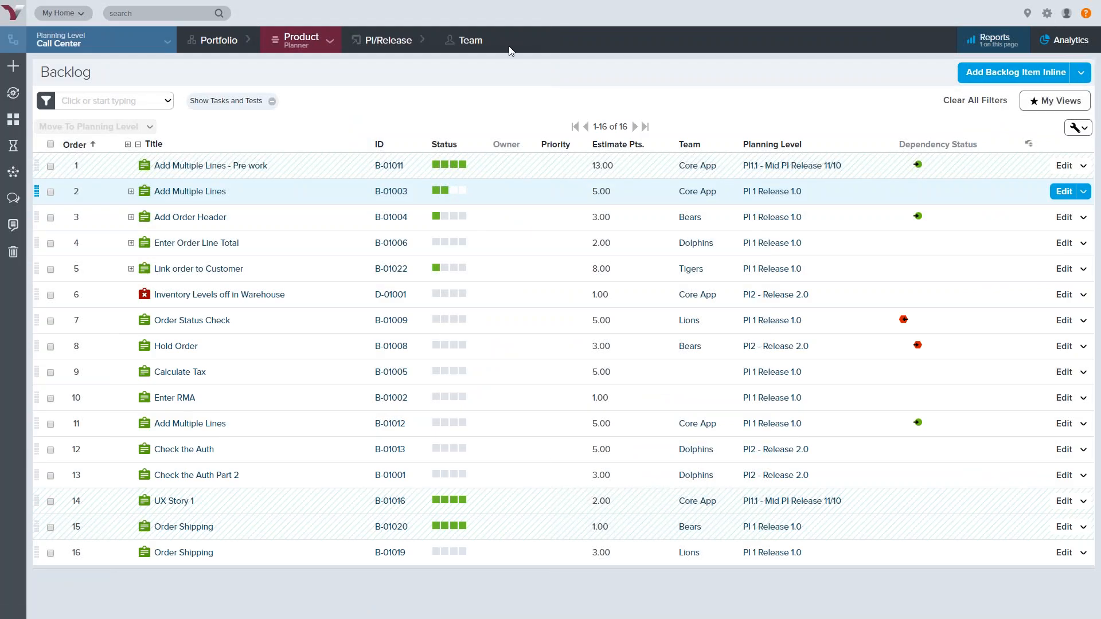
pyautogui.moveTo(275, 243)
pyautogui.mouseDown()
pyautogui.moveTo(256, 359)
pyautogui.moveTo(276, 243)
pyautogui.mouseUp()
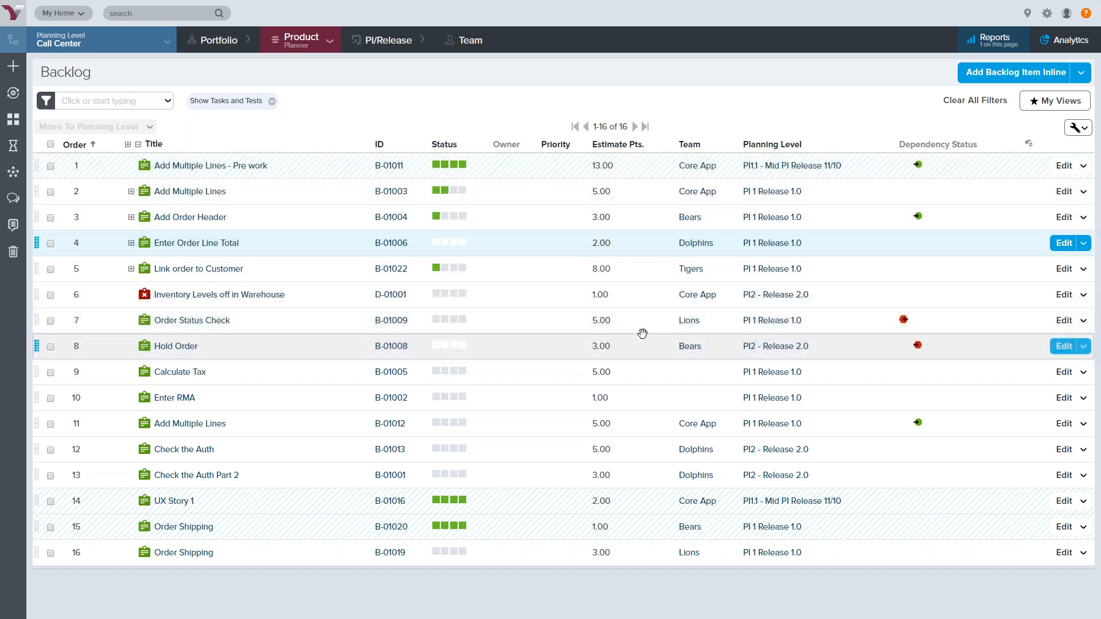
# Open the product backlog import page and bring up the FG IMport workbook in Excel.
pyautogui.moveTo(324, 47)
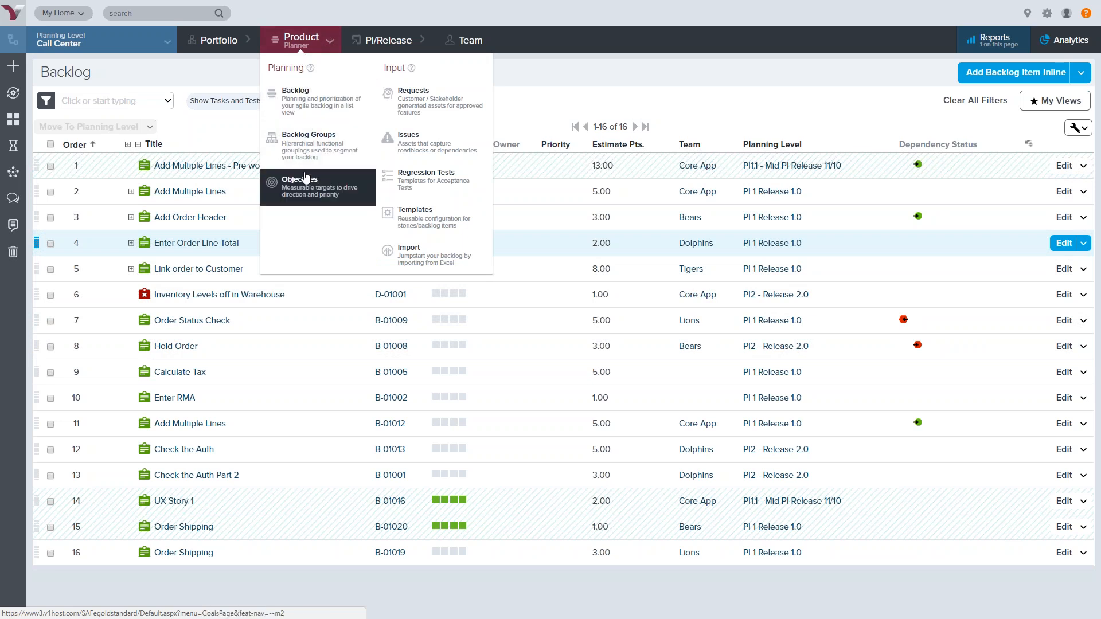
pyautogui.click(431, 262)
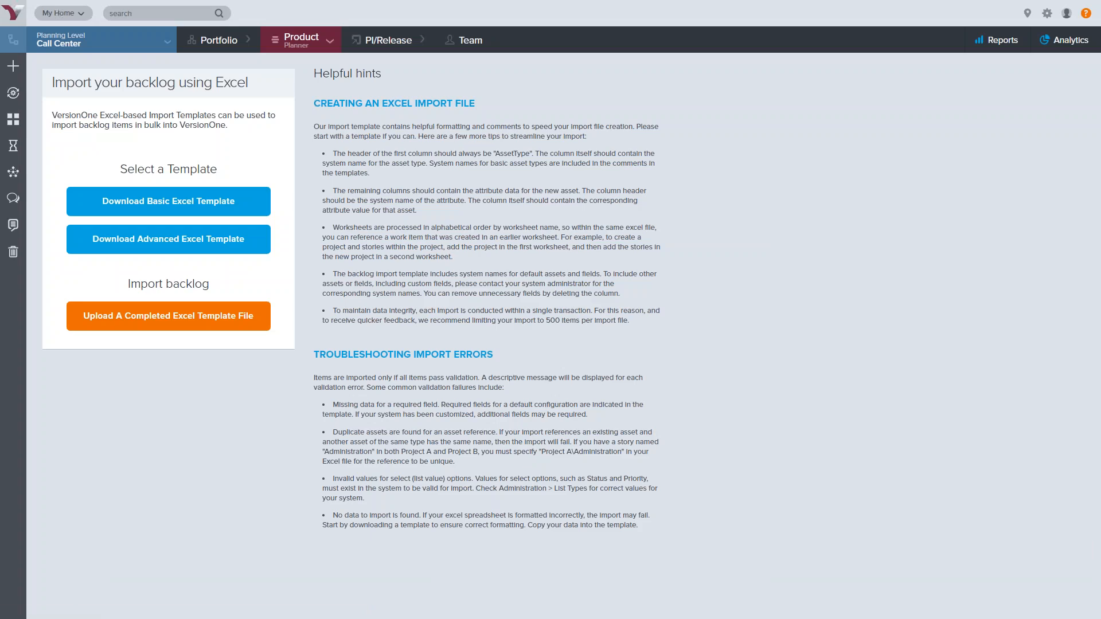
pyautogui.click(226, 253)
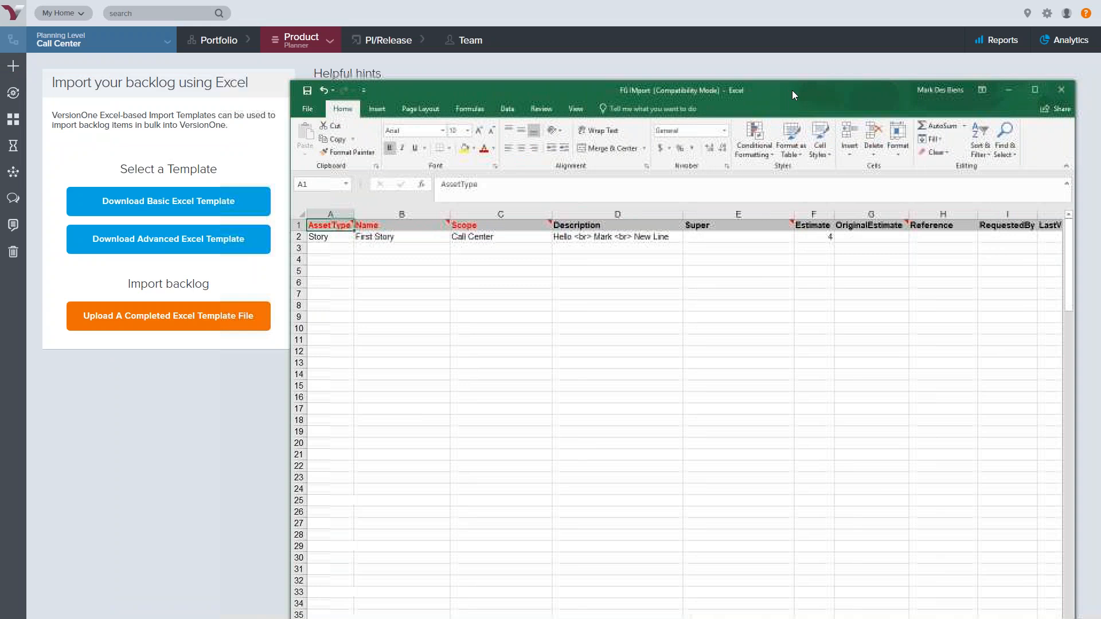
# Examine the asset type and description of the First Story row in the import workbook, keeping the import page's hints in view.
pyautogui.moveTo(792, 90); pyautogui.dragTo(821, 87)
pyautogui.click(370, 235)
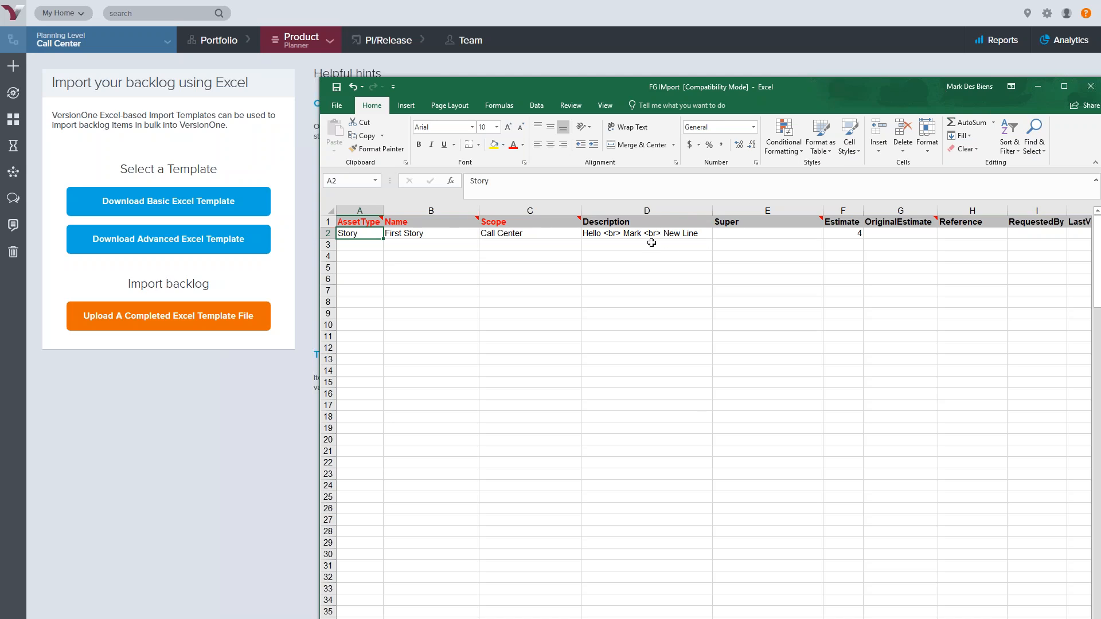
pyautogui.click(625, 233)
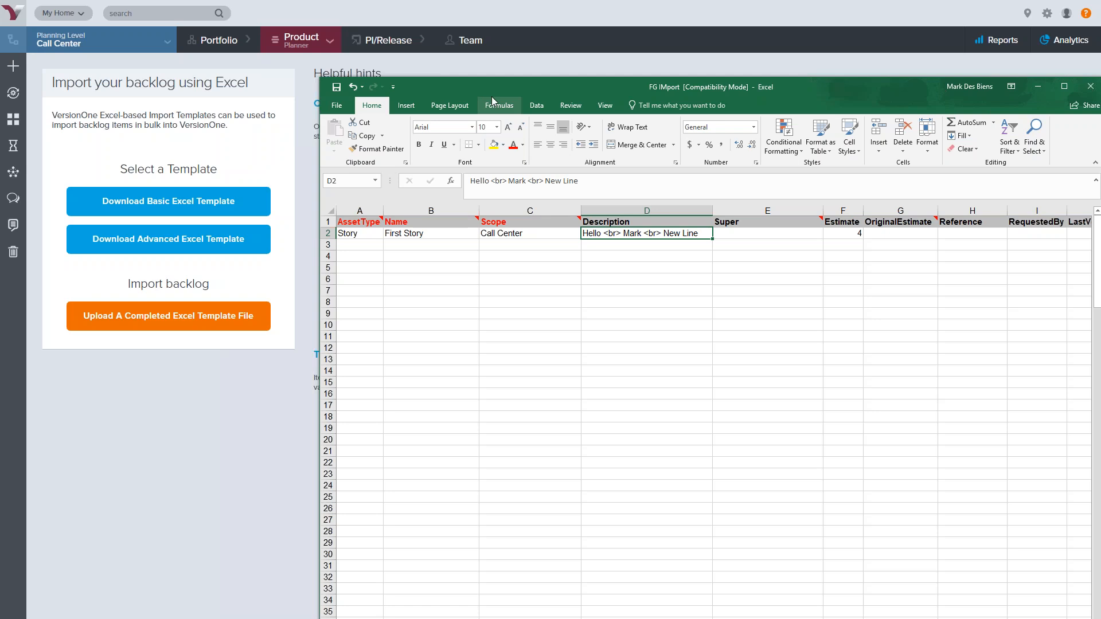
pyautogui.moveTo(508, 87); pyautogui.dragTo(576, 234)
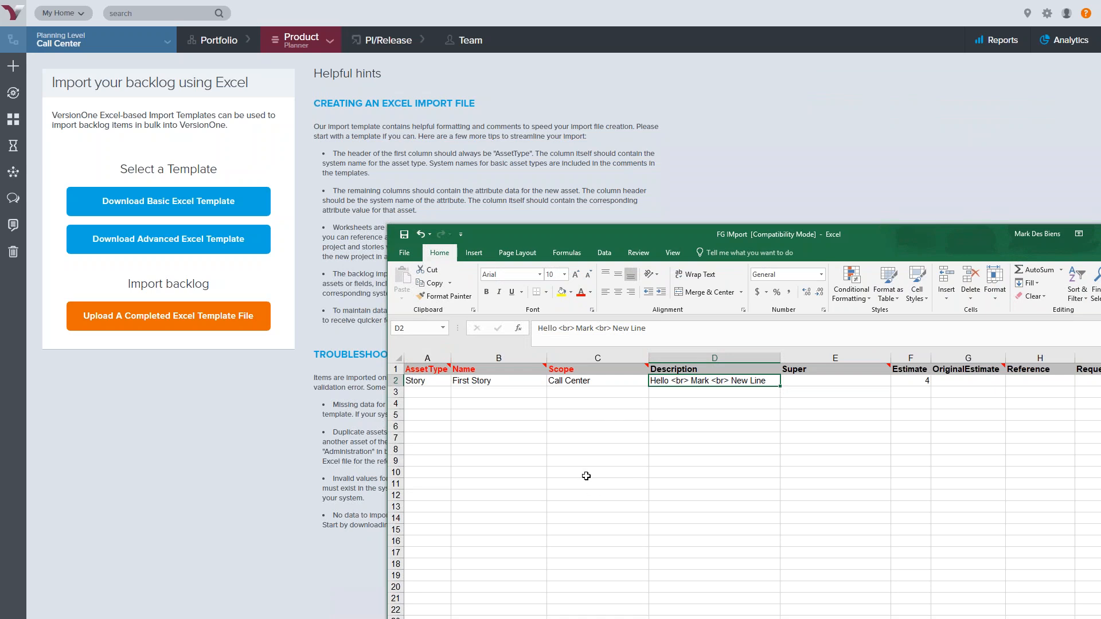
# Move the import workbook out of view and open the product's Issues list.
pyautogui.moveTo(649, 229); pyautogui.dragTo(625, 32)
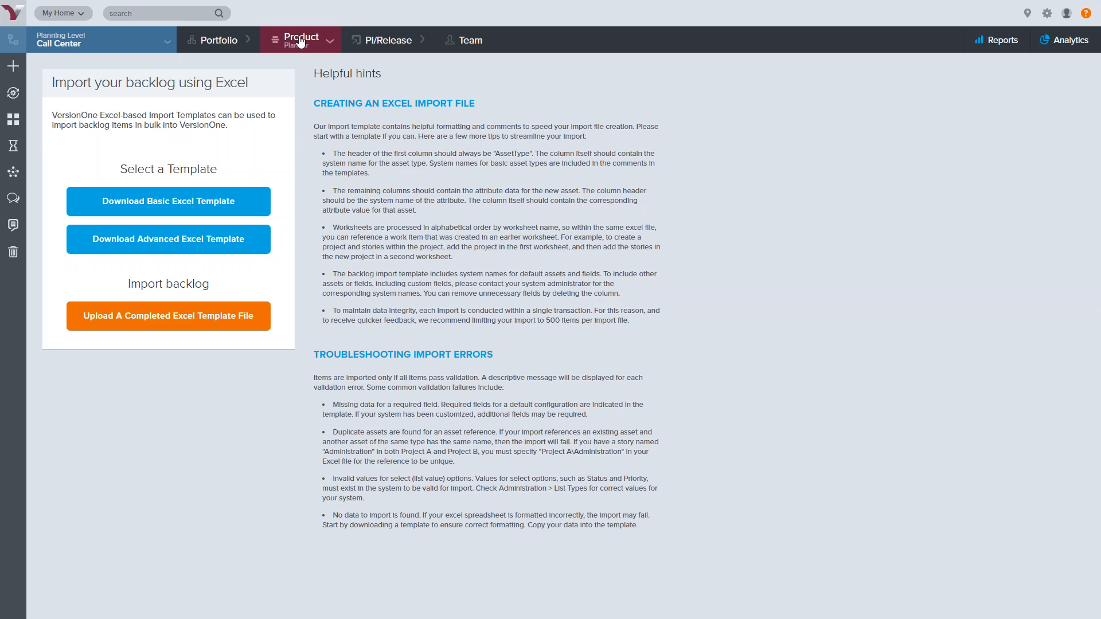
pyautogui.click(300, 43)
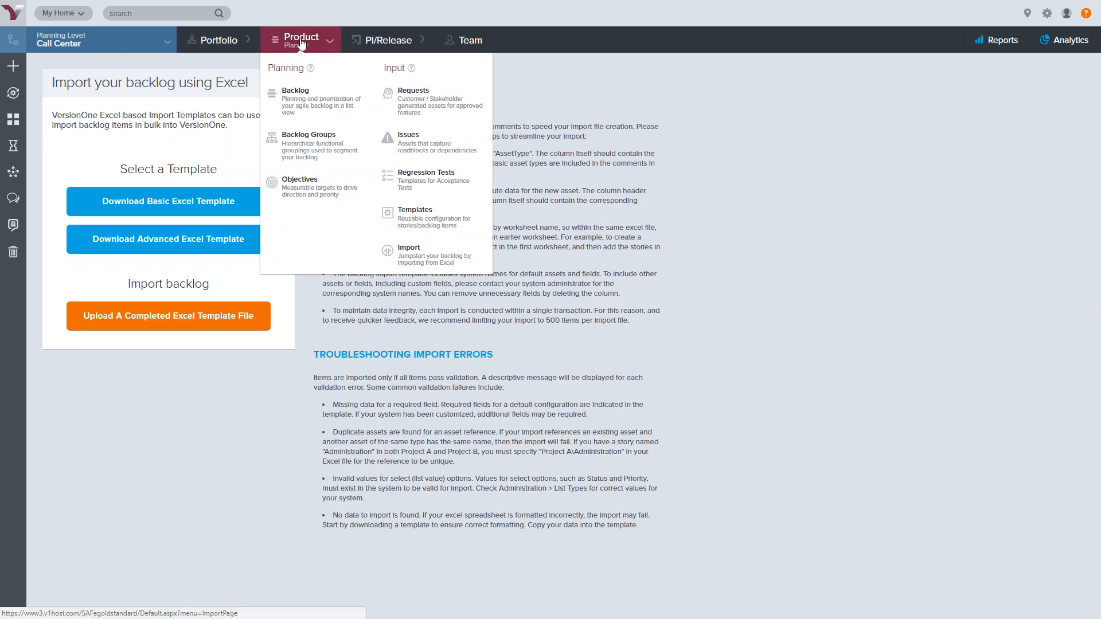
pyautogui.click(412, 146)
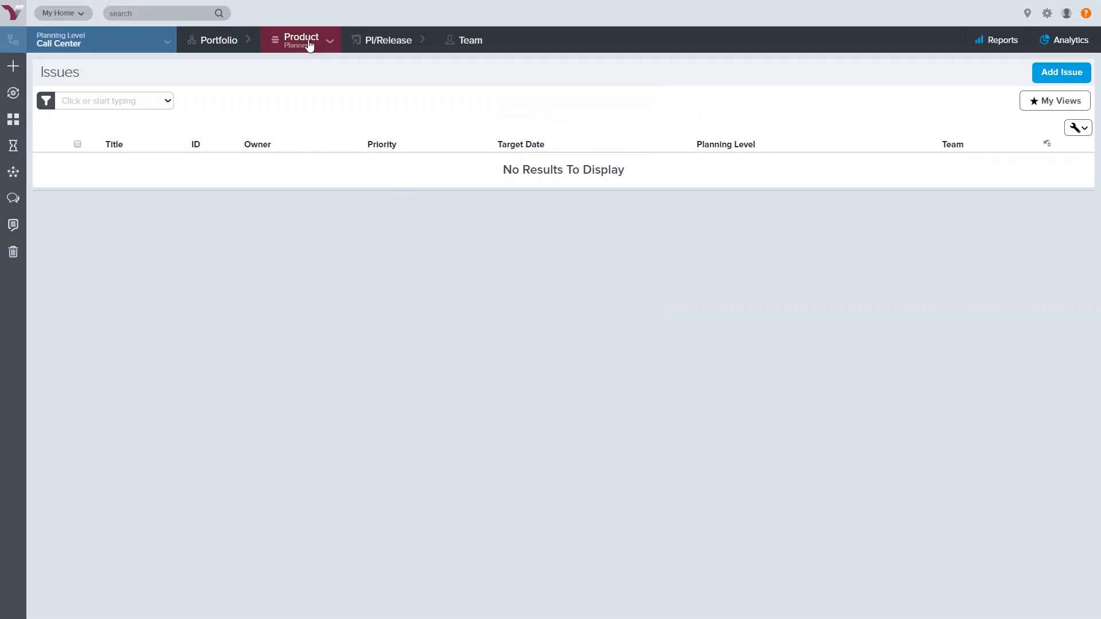
# Open the product's Objectives list, check its saved views, and show the objectives for planning level PI 1 Release 1.0.
pyautogui.moveTo(309, 41)
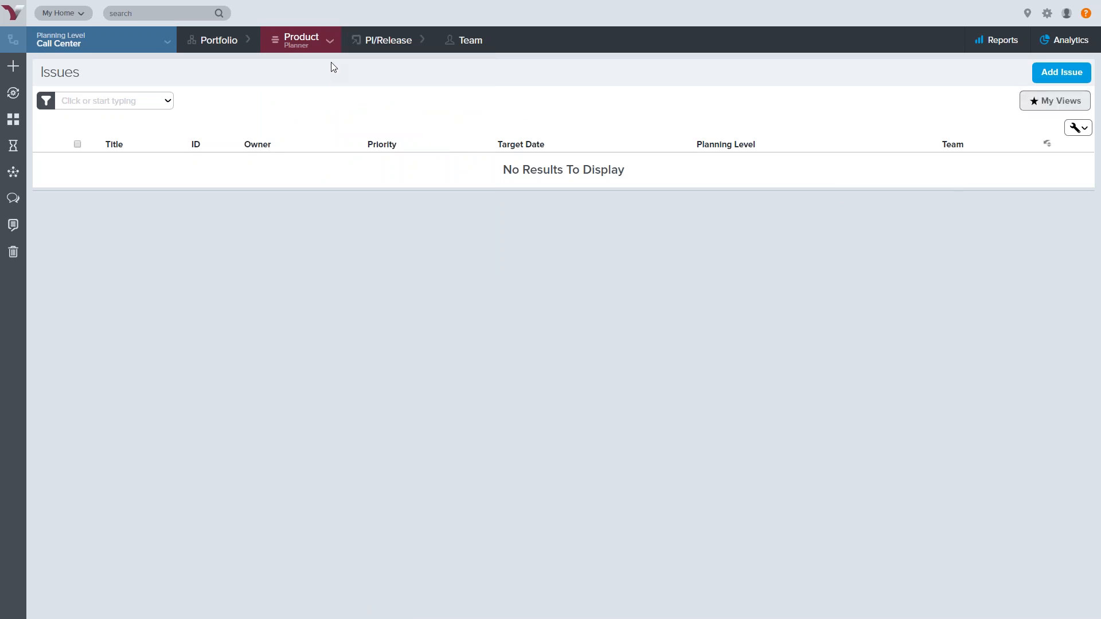
pyautogui.click(305, 194)
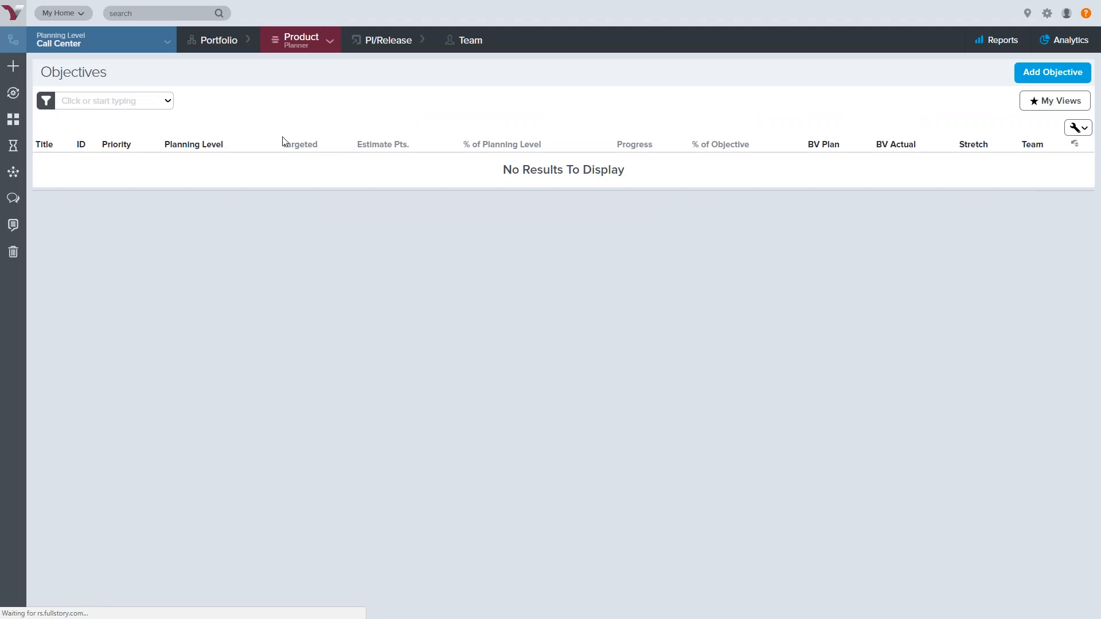
pyautogui.click(1051, 102)
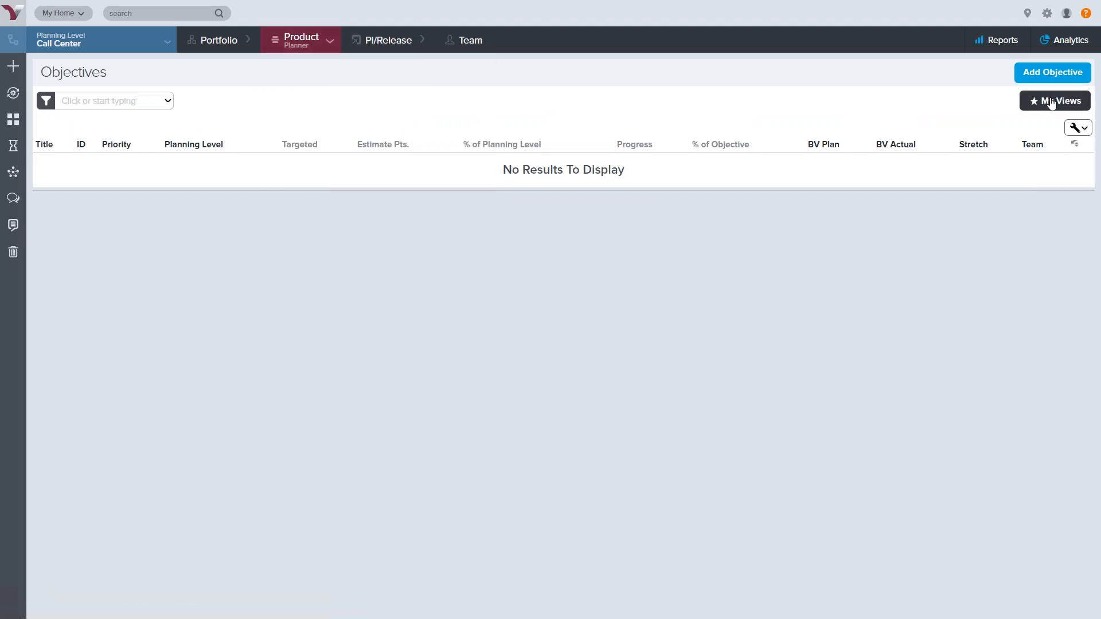
pyautogui.click(986, 181)
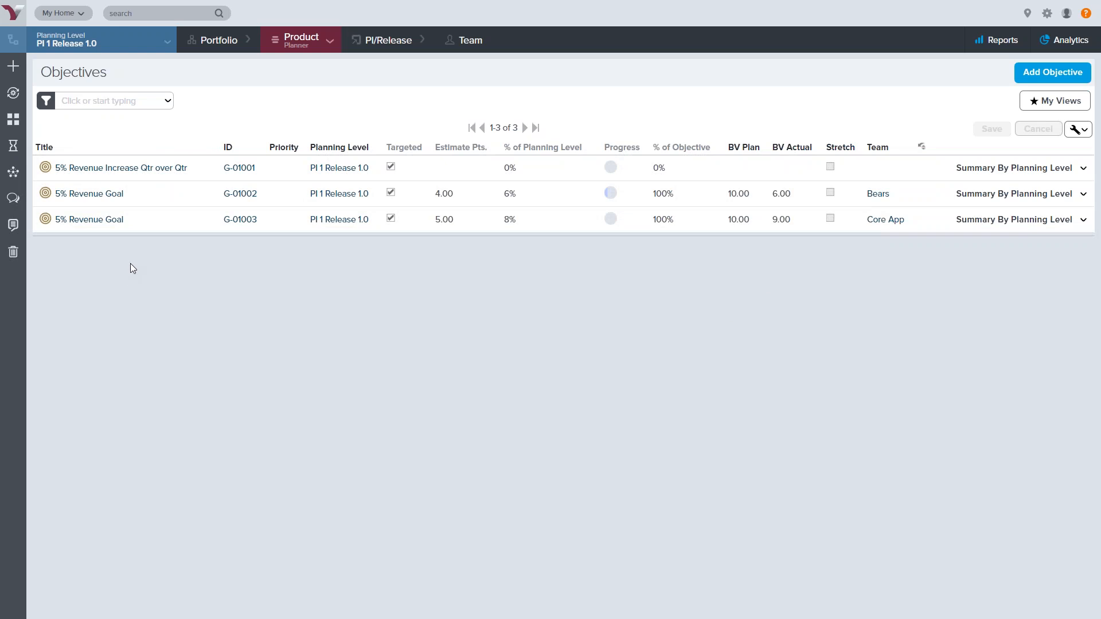
# View the Summary By Planning Level for the Core App team's 5% Revenue Goal objective beside the list, and close it.
pyautogui.click(1014, 220)
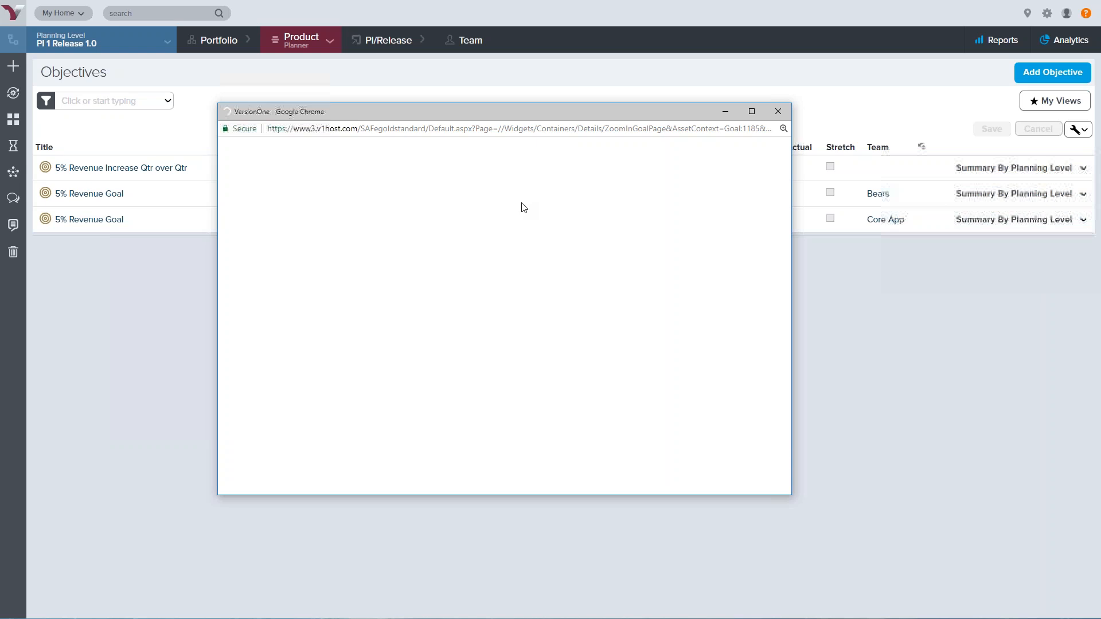
pyautogui.moveTo(570, 110); pyautogui.dragTo(749, 150)
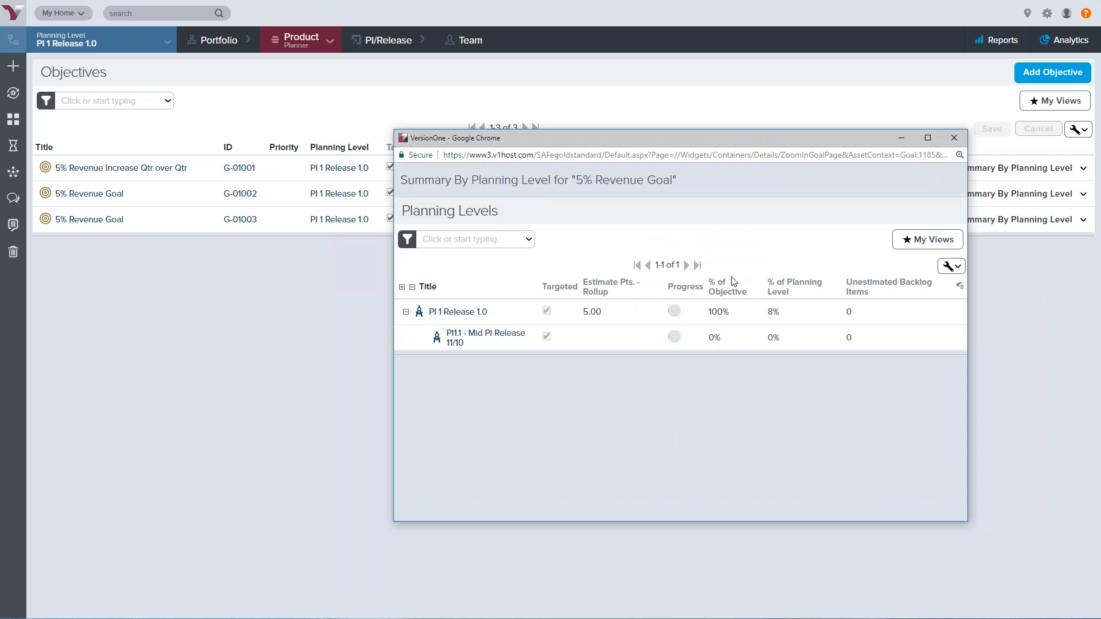
pyautogui.moveTo(738, 136); pyautogui.dragTo(736, 250)
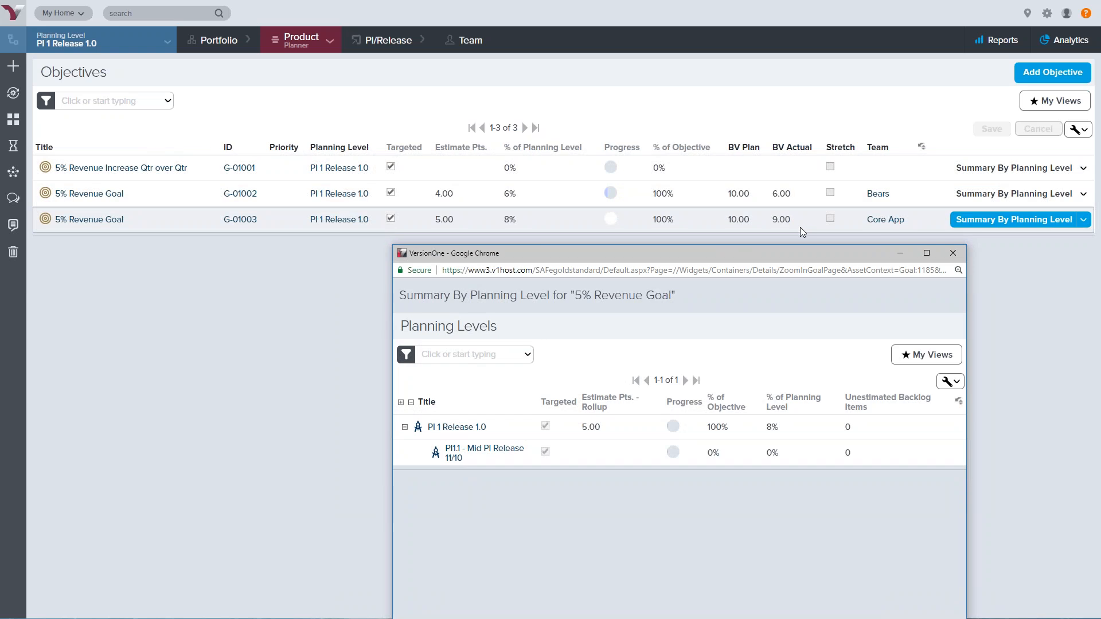
pyautogui.click(952, 254)
# Open the team's Sprint Scheduling page for PI 1 Release 1.0.
pyautogui.click(329, 42)
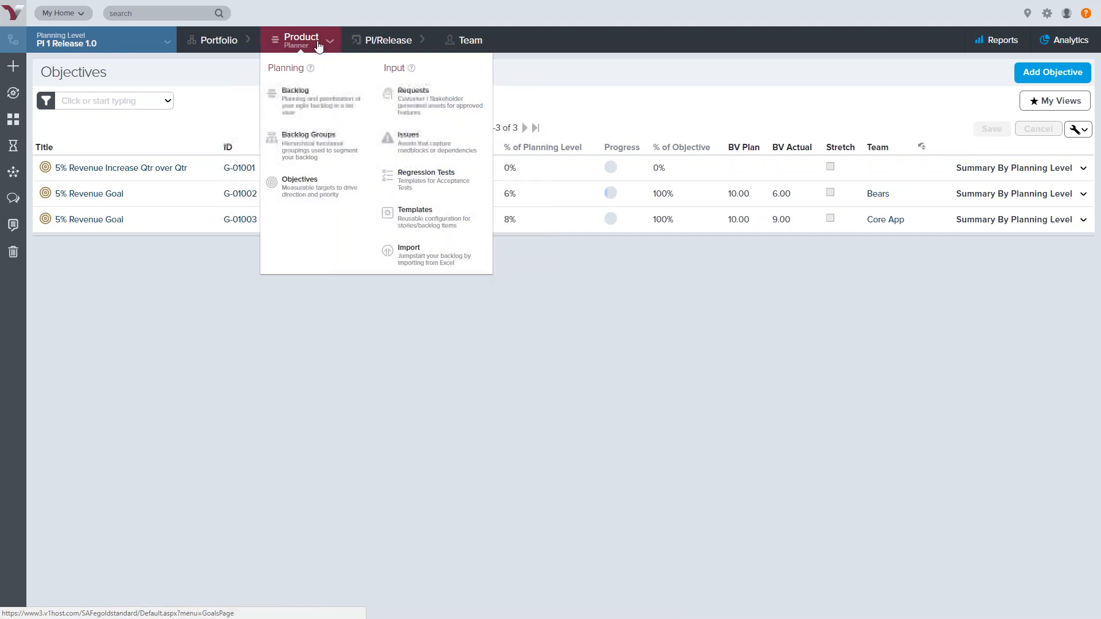
pyautogui.moveTo(478, 43)
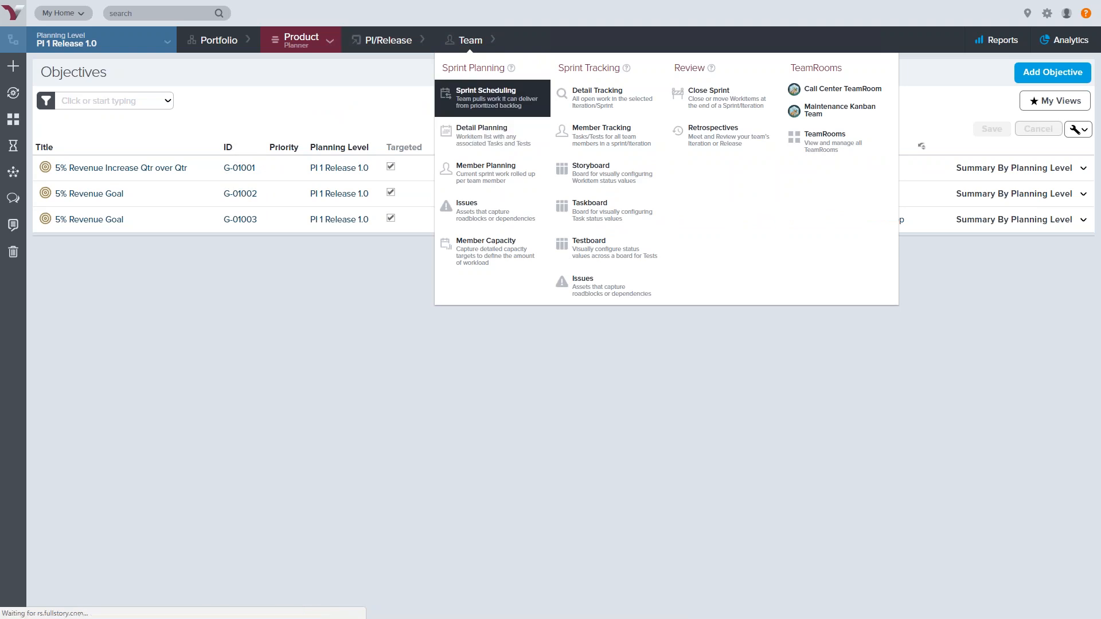
pyautogui.click(486, 95)
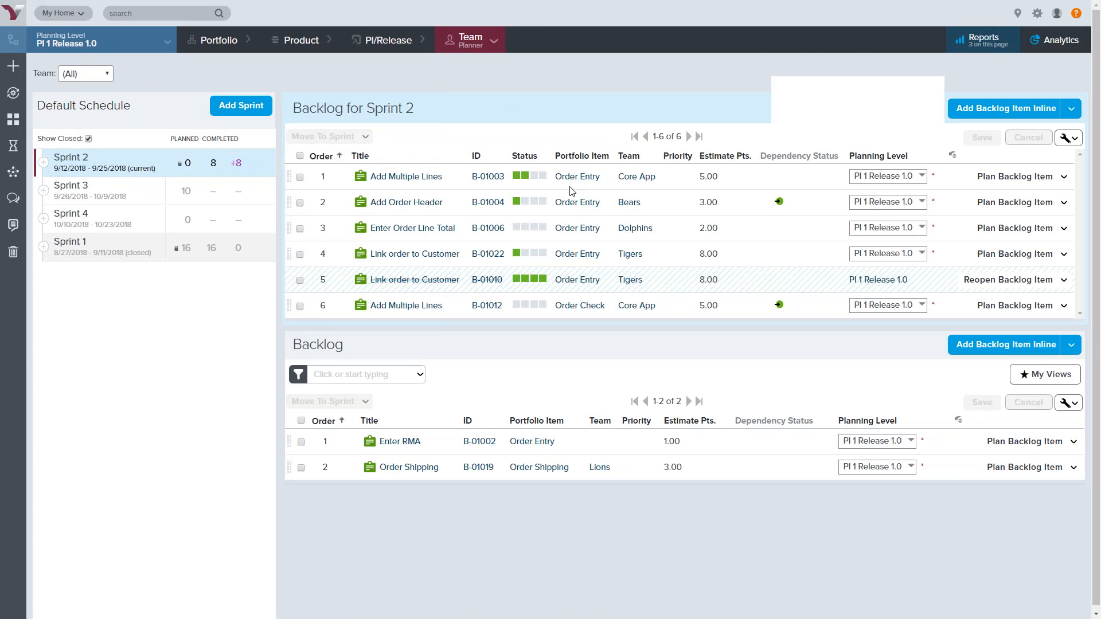
pyautogui.moveTo(485, 82)
pyautogui.mouseDown()
pyautogui.moveTo(256, 83)
pyautogui.moveTo(253, 258)
pyautogui.moveTo(390, 331)
pyautogui.moveTo(491, 331)
pyautogui.mouseUp()
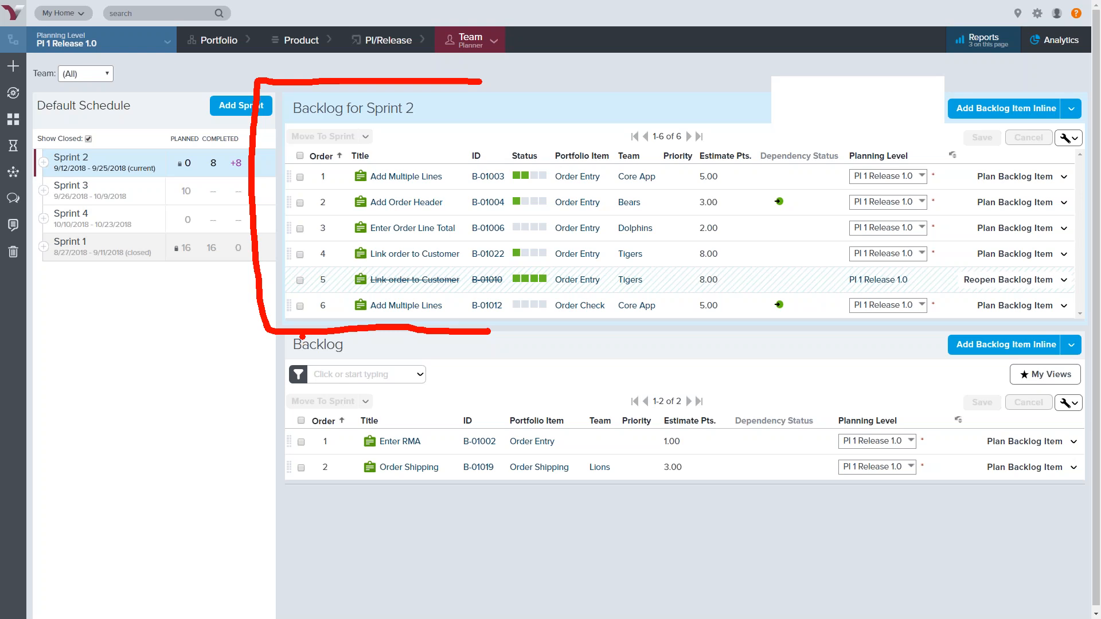
pyautogui.moveTo(310, 328)
pyautogui.mouseDown()
pyautogui.moveTo(235, 363)
pyautogui.moveTo(344, 498)
pyautogui.moveTo(416, 501)
pyautogui.mouseUp()
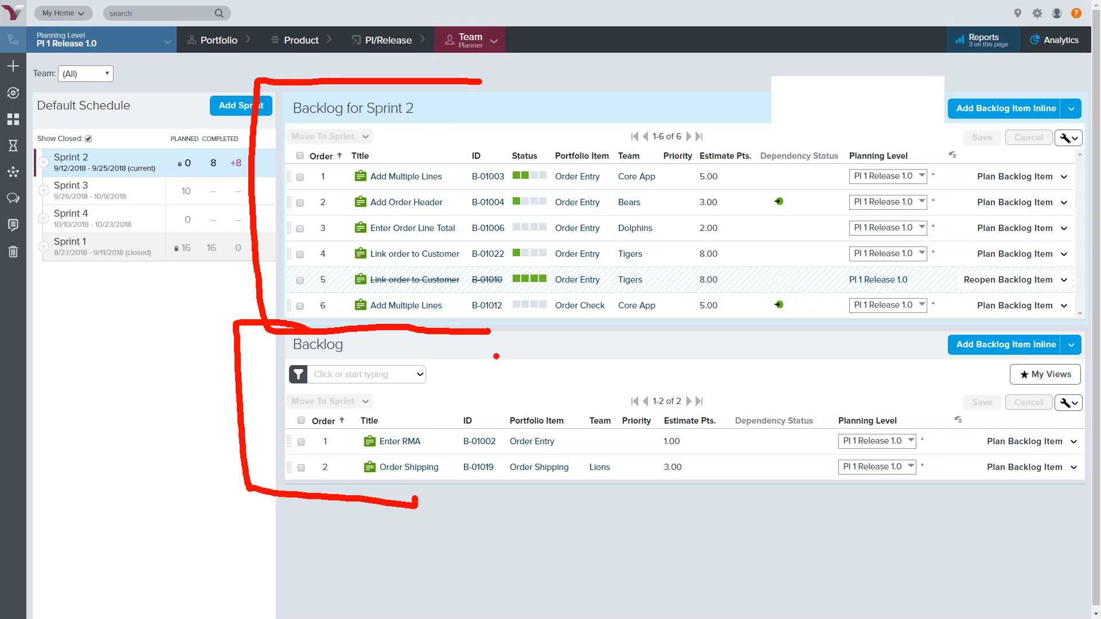
pyautogui.moveTo(462, 417)
pyautogui.mouseDown()
pyautogui.moveTo(462, 258)
pyautogui.moveTo(437, 243)
pyautogui.moveTo(498, 261)
pyautogui.mouseUp()
pyautogui.moveTo(226, 408)
pyautogui.mouseDown()
pyautogui.moveTo(151, 362)
pyautogui.moveTo(140, 194)
pyautogui.moveTo(103, 225)
pyautogui.moveTo(166, 203)
pyautogui.mouseUp()
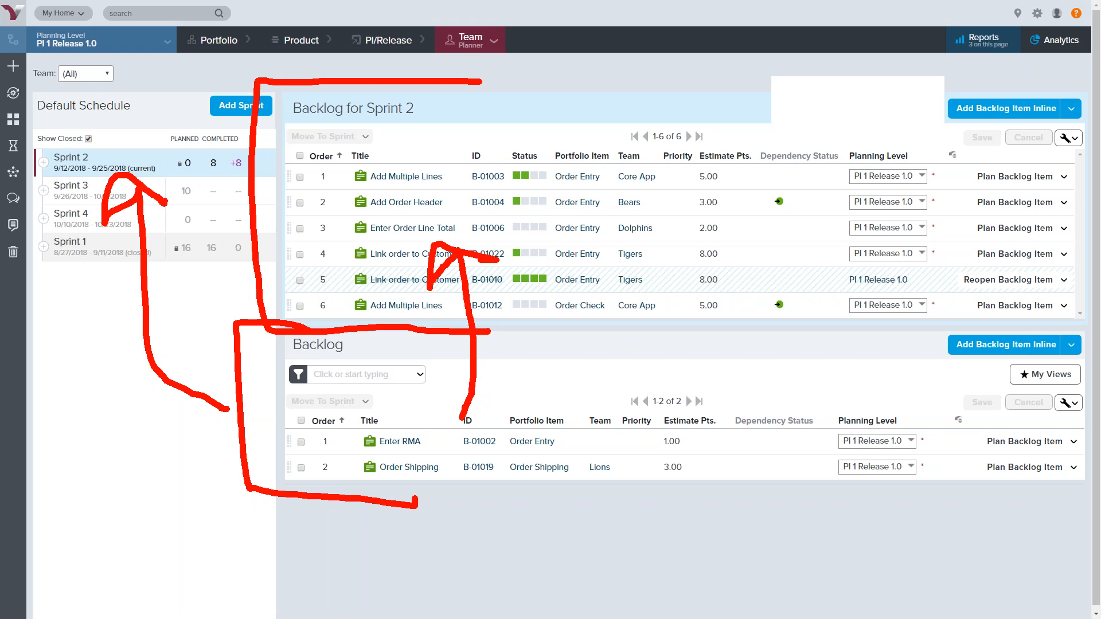
pyautogui.press('Escape')
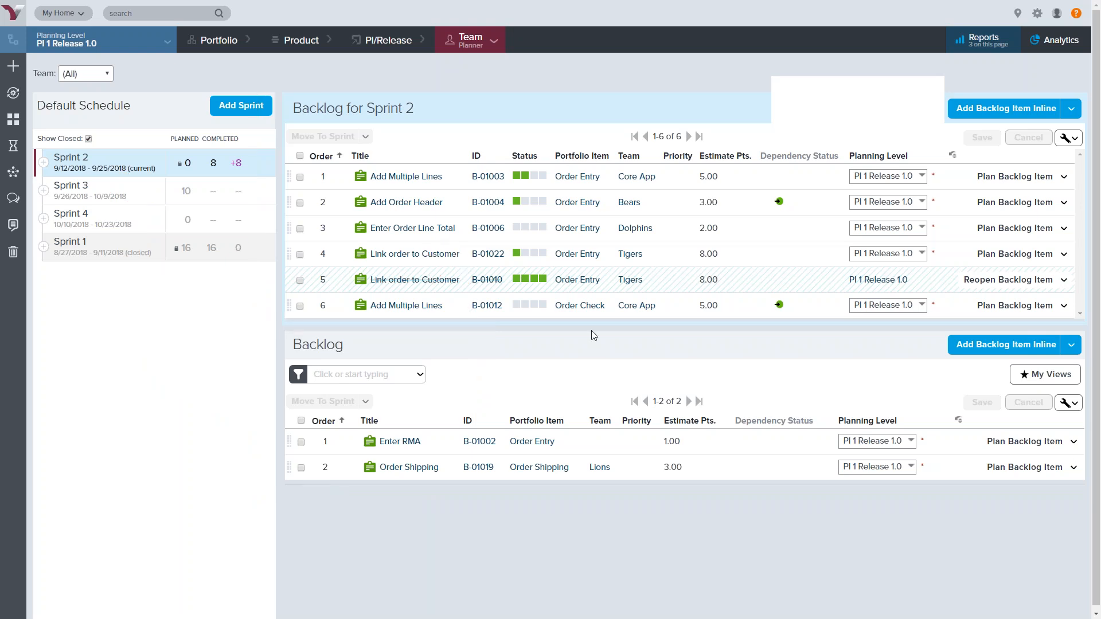
# Hide the closed sprints in the default schedule and try moving Enter RMA from the backlog onto Sprint 2.
pyautogui.click(88, 139)
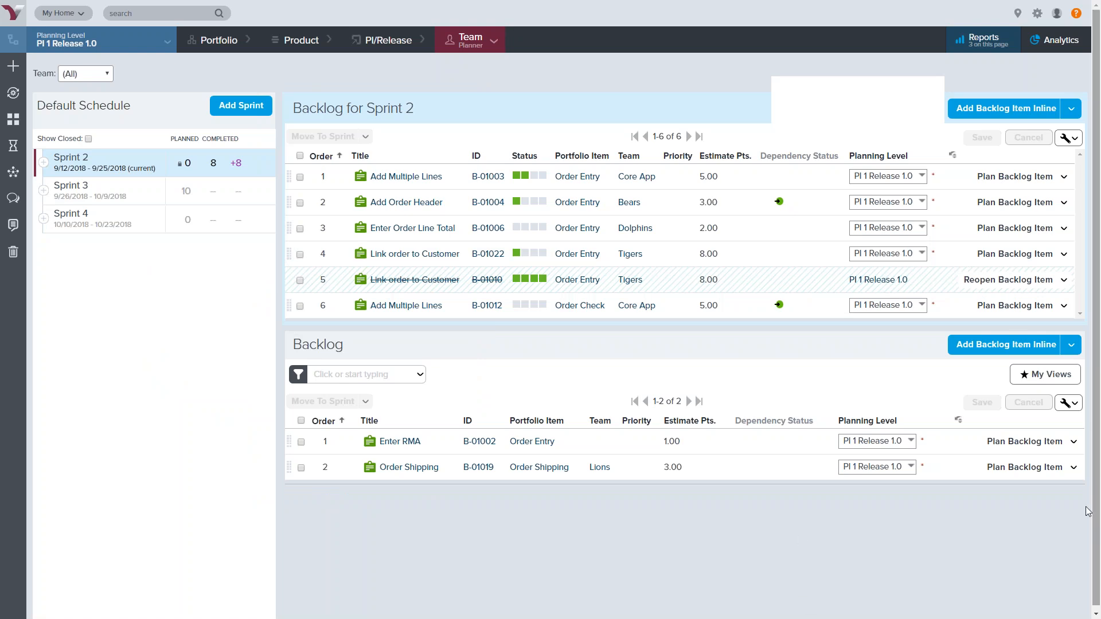
pyautogui.moveTo(447, 444); pyautogui.dragTo(97, 168)
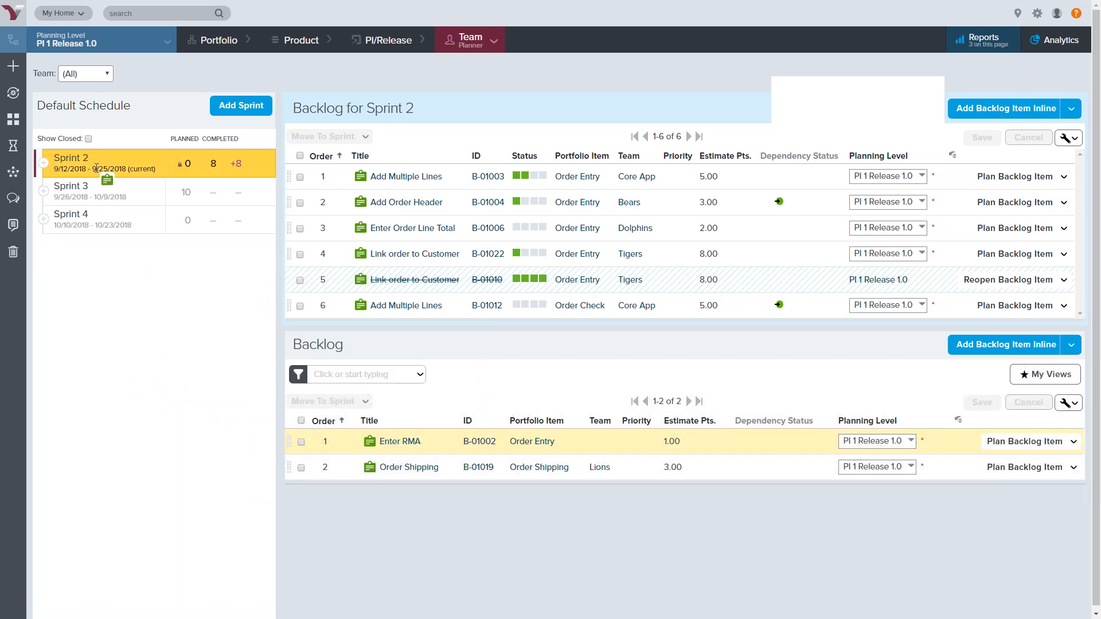
pyautogui.moveTo(98, 169); pyautogui.dragTo(440, 445)
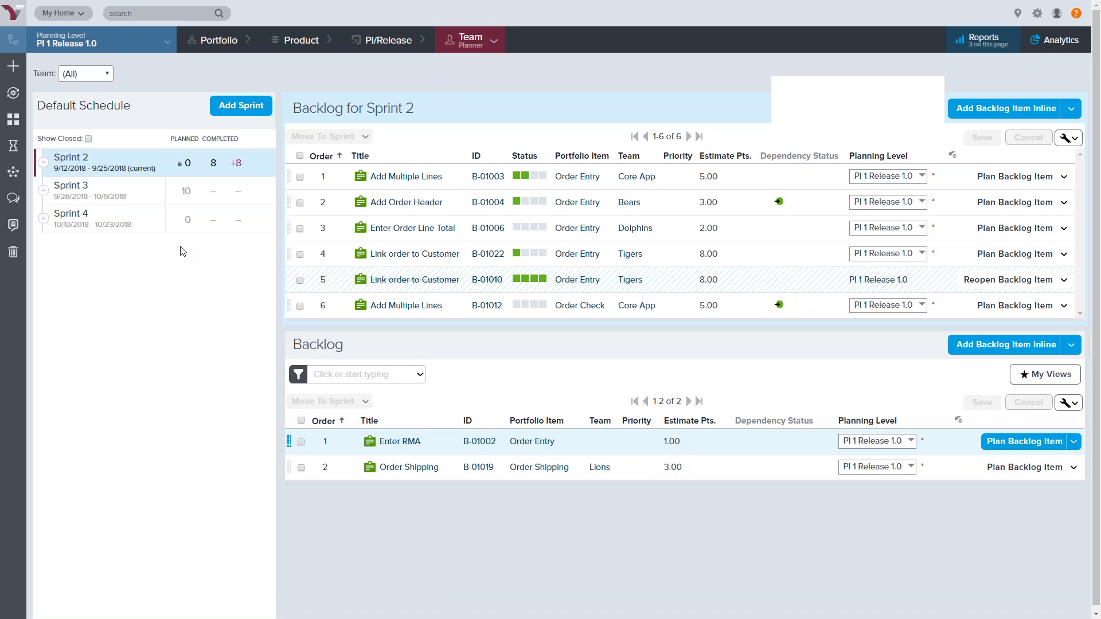
# Expand Sprint 2 into its teams, view the Bears team's sprint backlog, and return to the backlog for the whole sprint.
pyautogui.click(44, 163)
pyautogui.moveTo(446, 441)
pyautogui.mouseDown()
pyautogui.moveTo(260, 289)
pyautogui.moveTo(158, 235)
pyautogui.moveTo(425, 494)
pyautogui.moveTo(440, 443)
pyautogui.mouseUp()
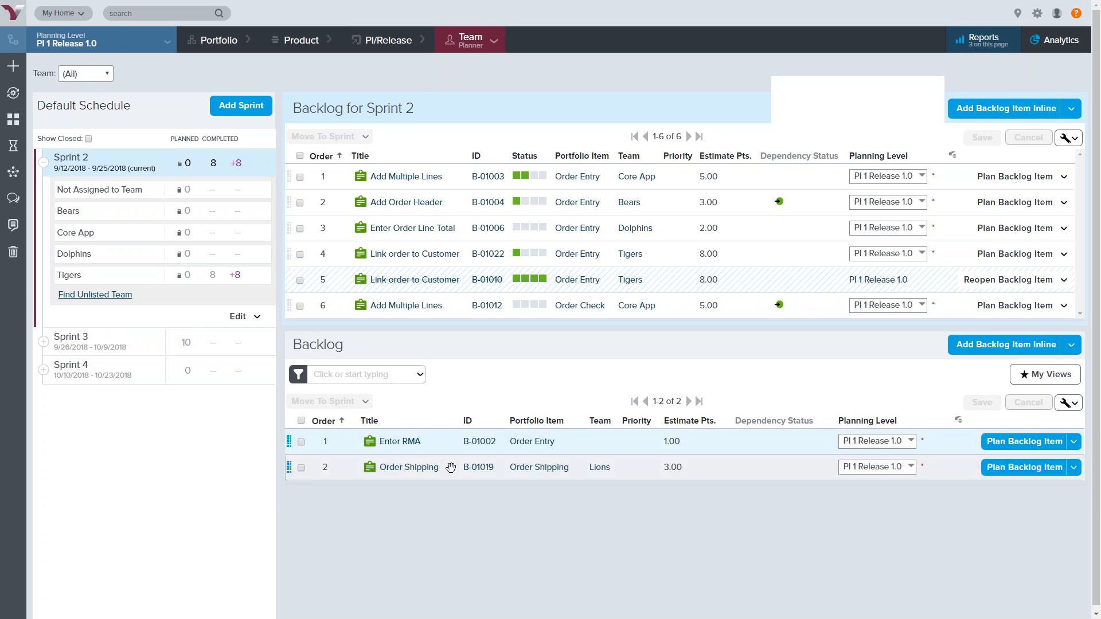
pyautogui.click(125, 220)
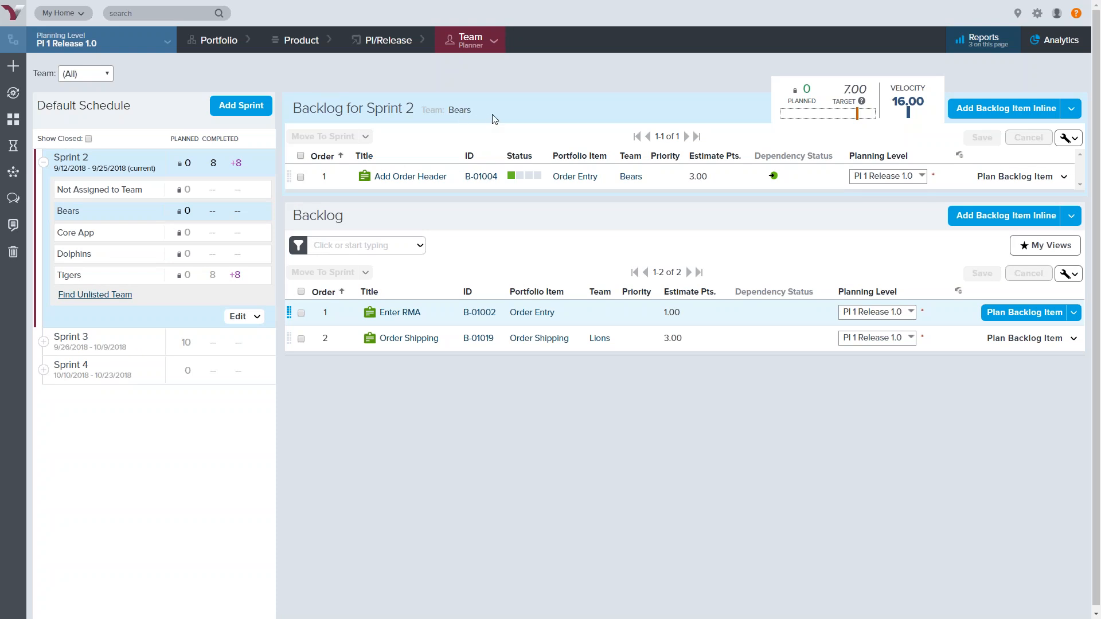
pyautogui.moveTo(541, 76)
pyautogui.mouseDown()
pyautogui.moveTo(281, 140)
pyautogui.moveTo(474, 179)
pyautogui.moveTo(516, 146)
pyautogui.moveTo(519, 75)
pyautogui.mouseUp()
pyautogui.press('Escape')
pyautogui.click(133, 163)
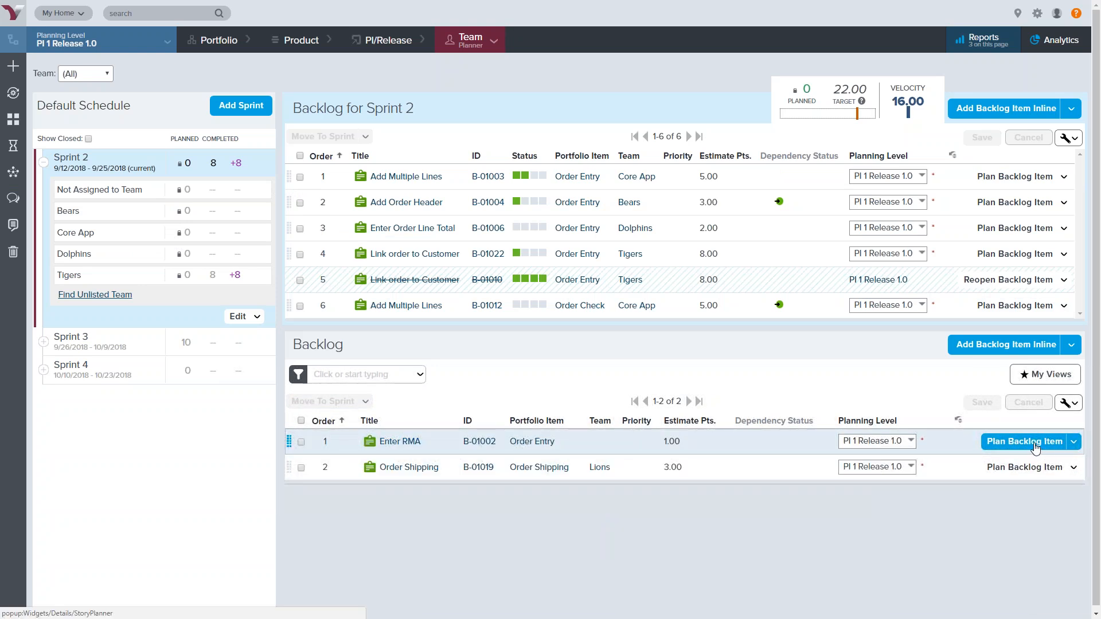
# Open the Backlog Item Planner for B-01002 Enter RMA and enlarge its window to show the tasks and details sections.
pyautogui.click(1035, 447)
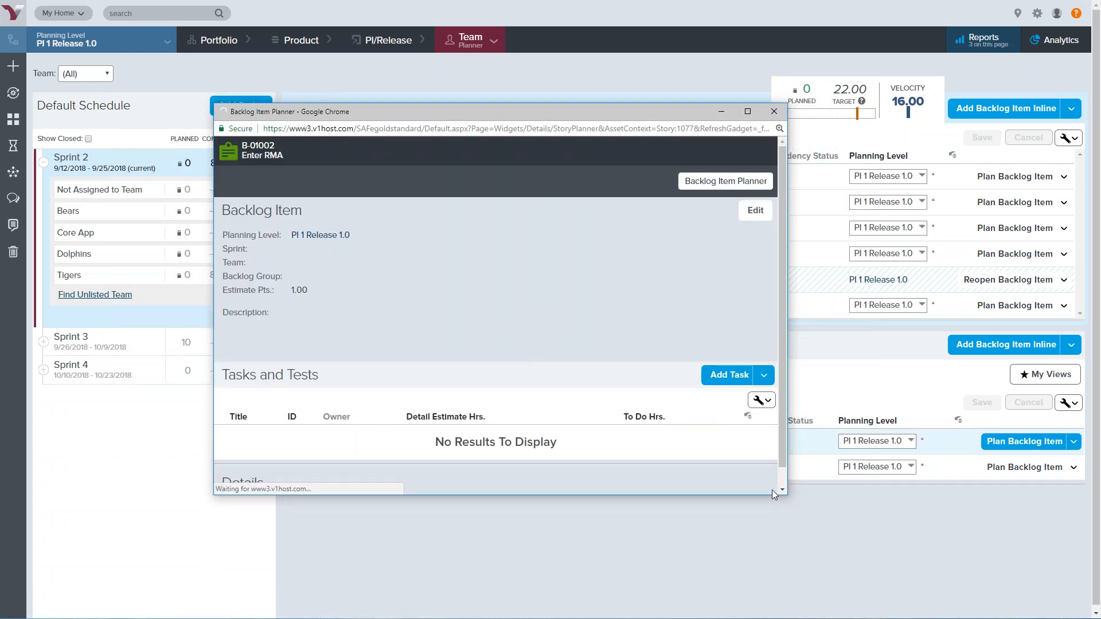
pyautogui.moveTo(788, 493); pyautogui.dragTo(933, 494)
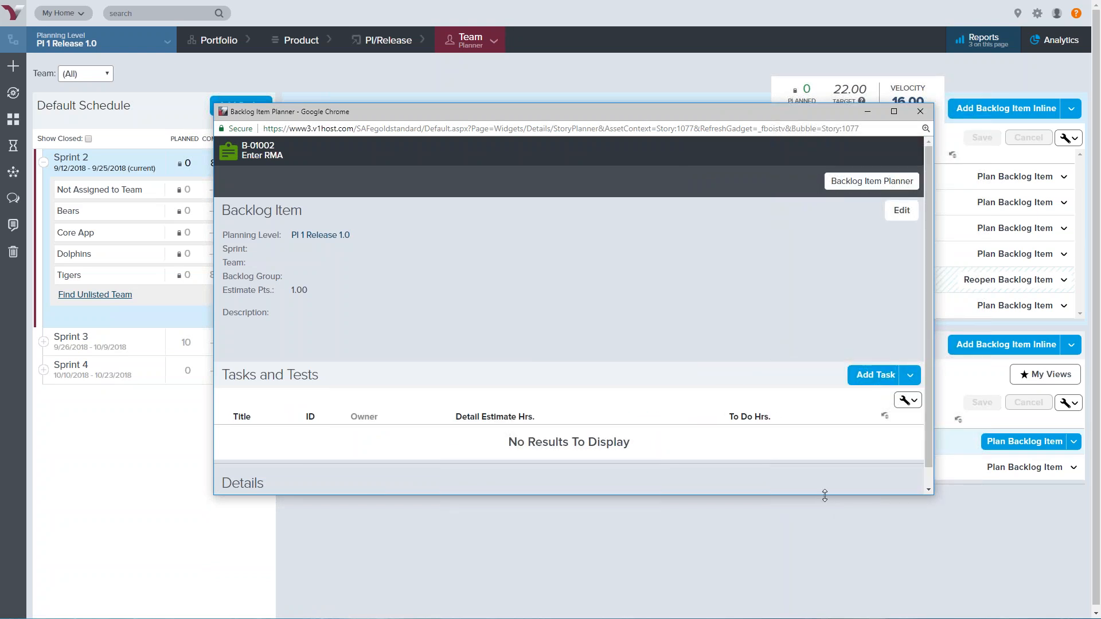
pyautogui.moveTo(825, 496); pyautogui.dragTo(825, 601)
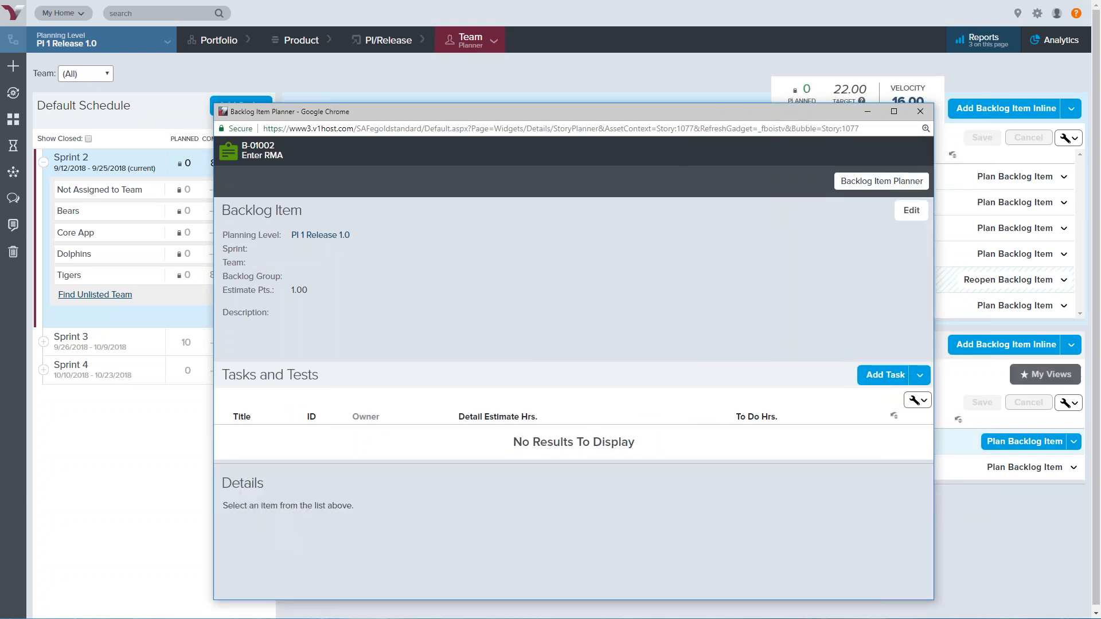
# Copy the tasks Admin WOrk, Finish the Unit Testing Codeing and Update the Fixes from template Story Templatae into Enter RMA.
pyautogui.click(919, 376)
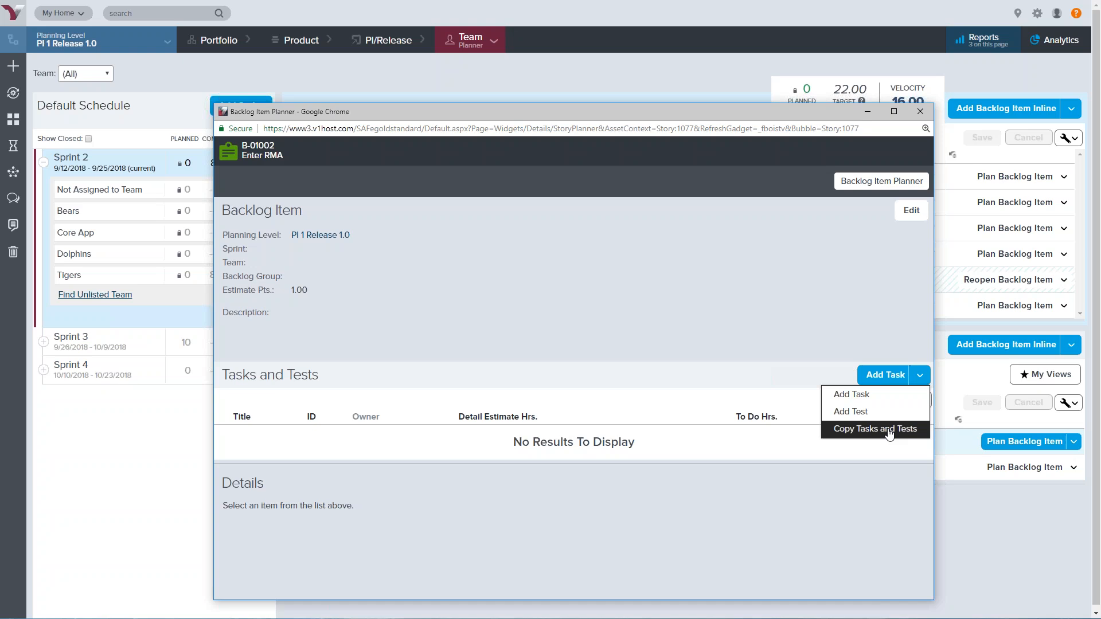
pyautogui.click(860, 428)
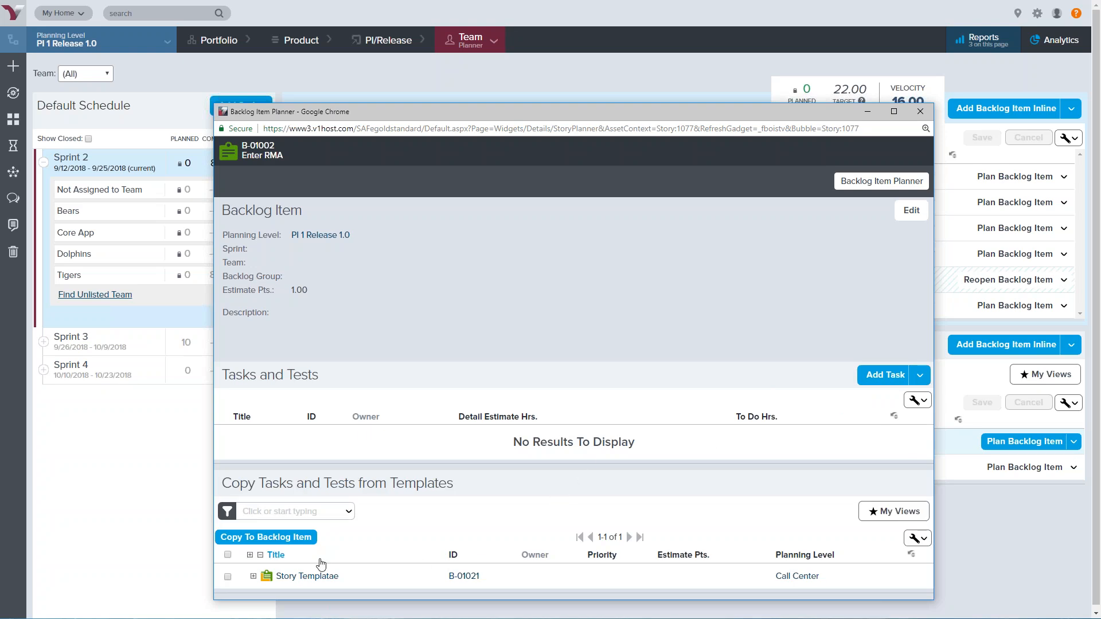
pyautogui.click(252, 577)
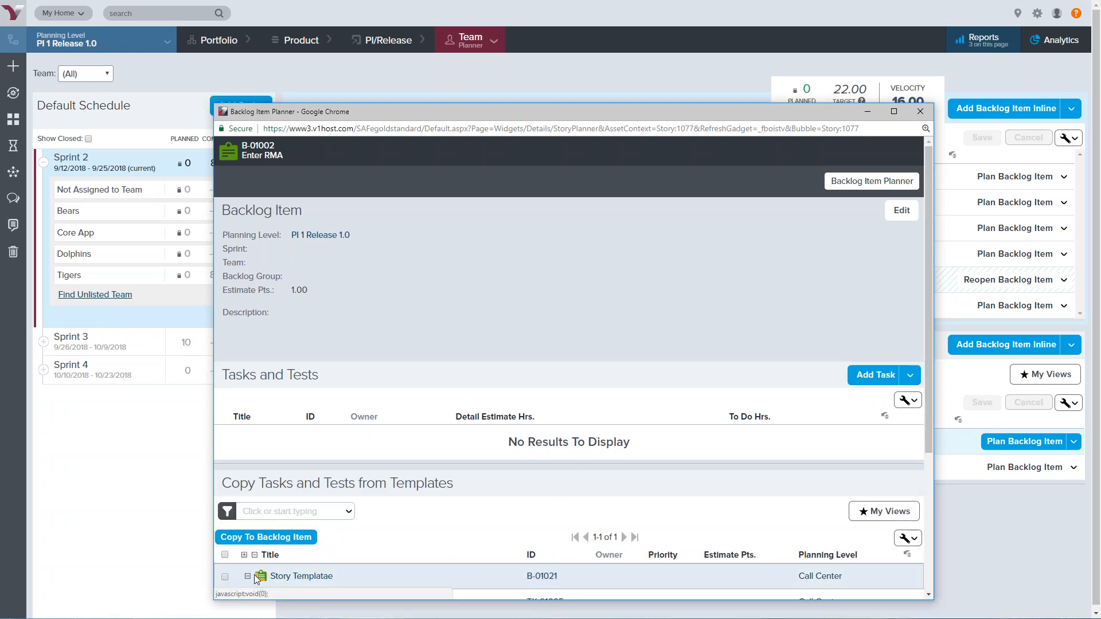
pyautogui.scroll(-3, 350, 527)
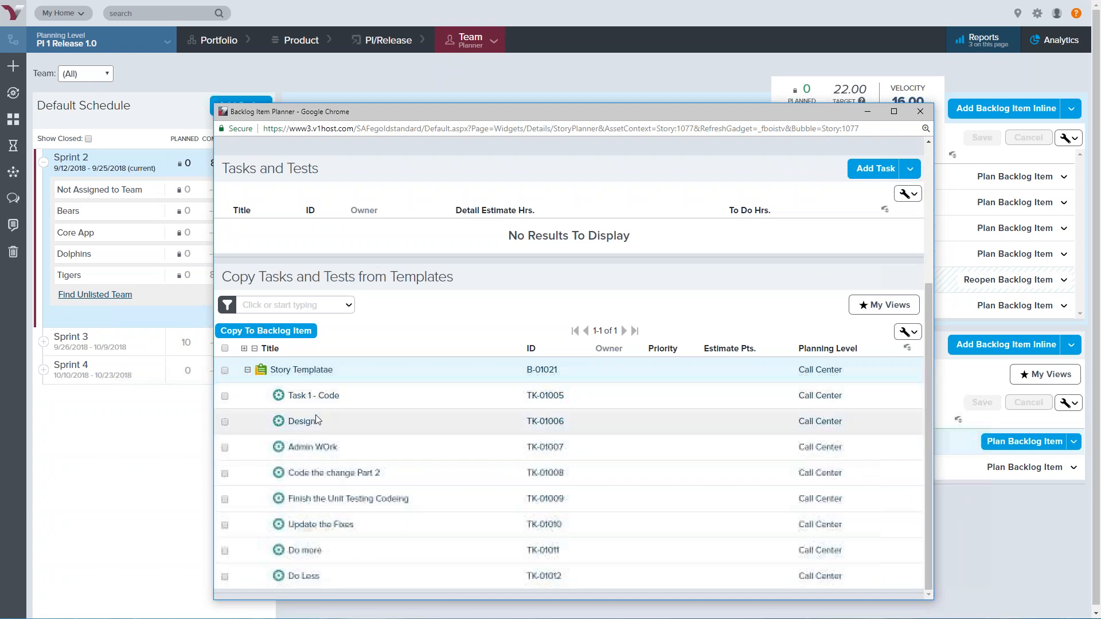
pyautogui.click(225, 448)
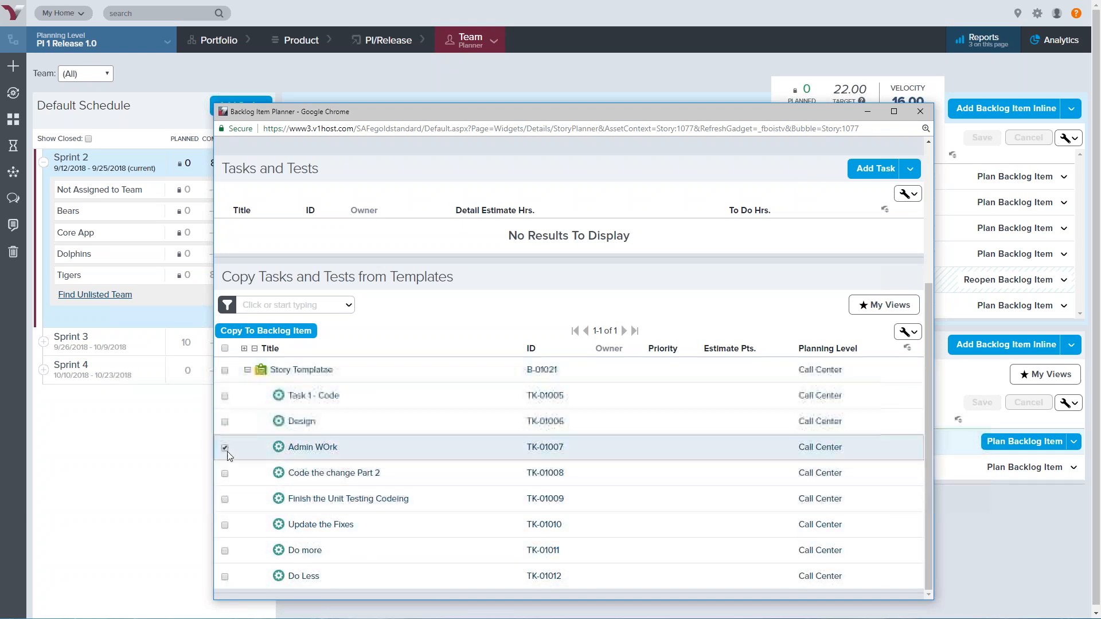
pyautogui.click(225, 500)
pyautogui.click(225, 525)
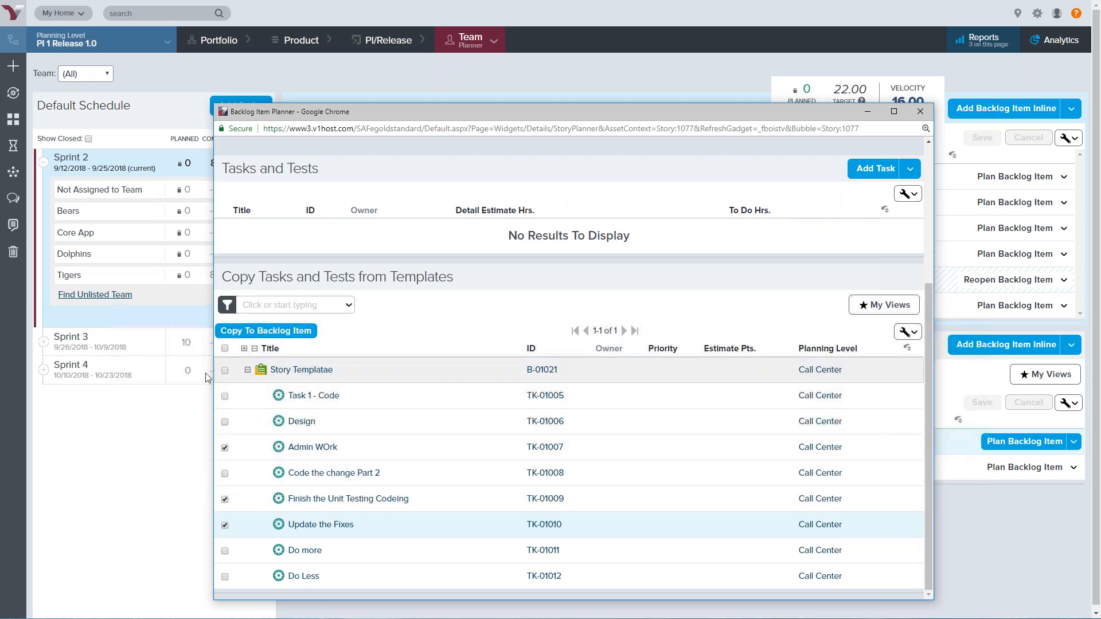
pyautogui.click(283, 333)
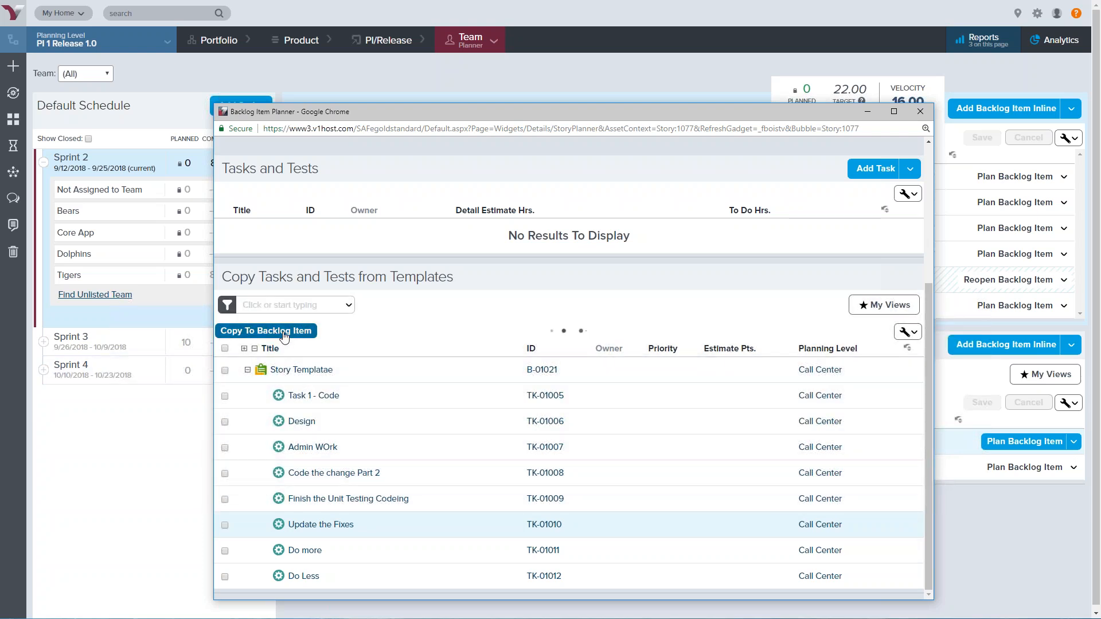
# Add the tests Test 1 and Test 2 to Enter RMA, save them and close the Backlog Item Planner.
pyautogui.scroll(3, 362, 321)
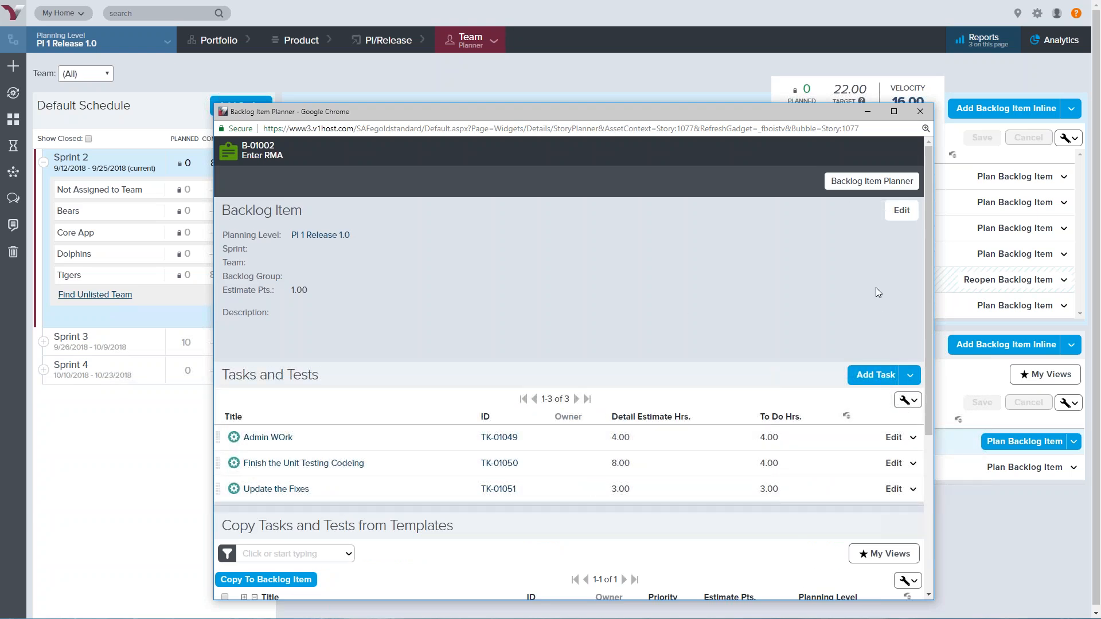
pyautogui.click(909, 375)
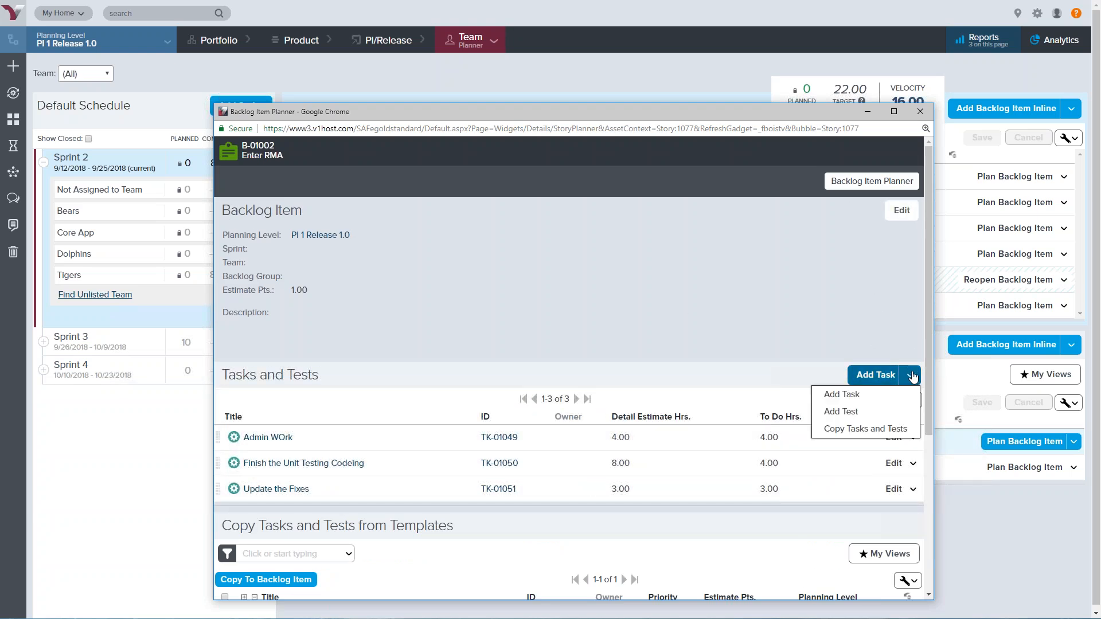
pyautogui.click(851, 412)
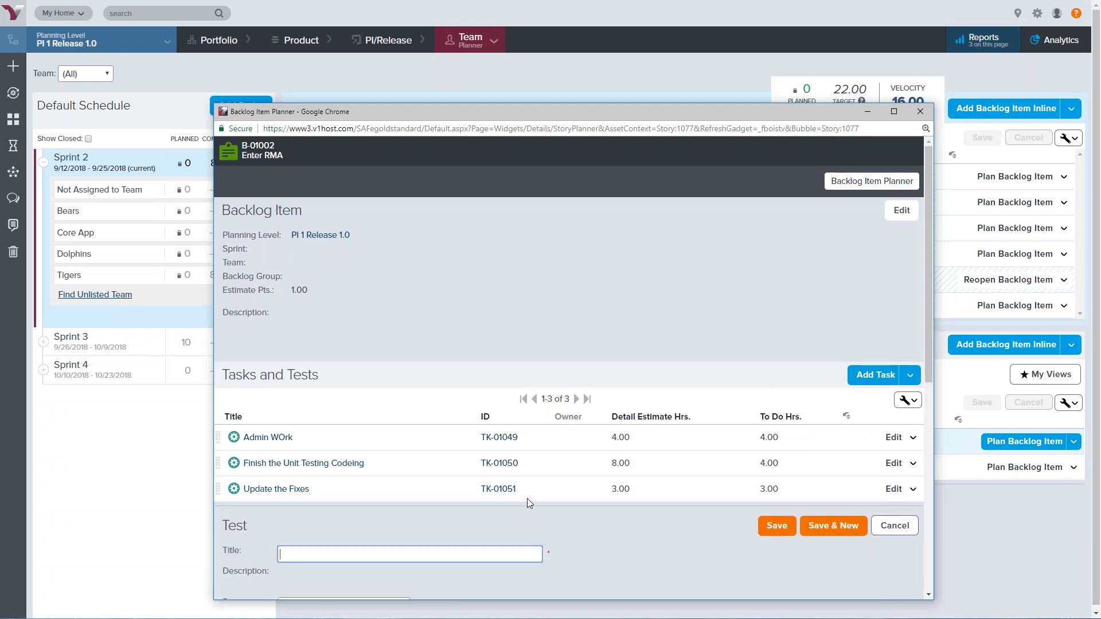
pyautogui.write('Test')
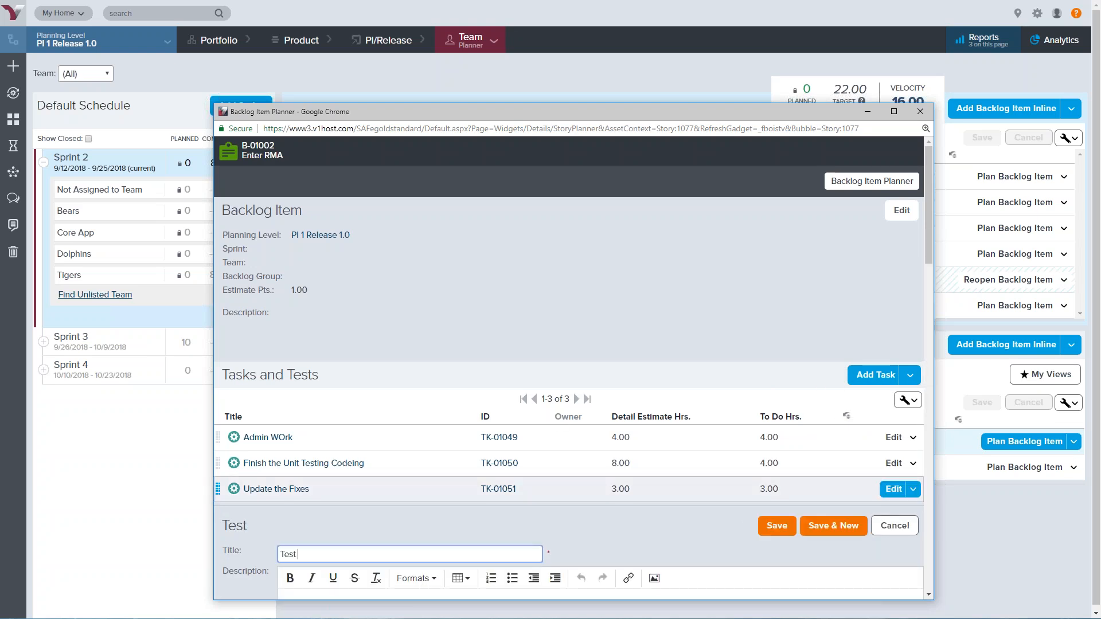
pyautogui.write(' 1')
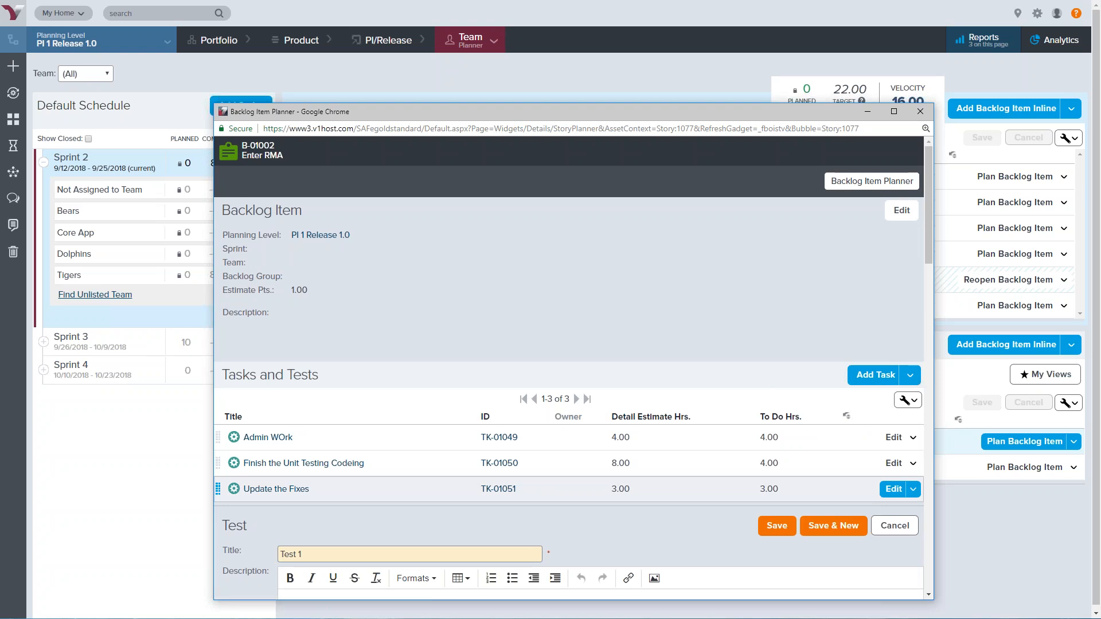
pyautogui.press('Return')
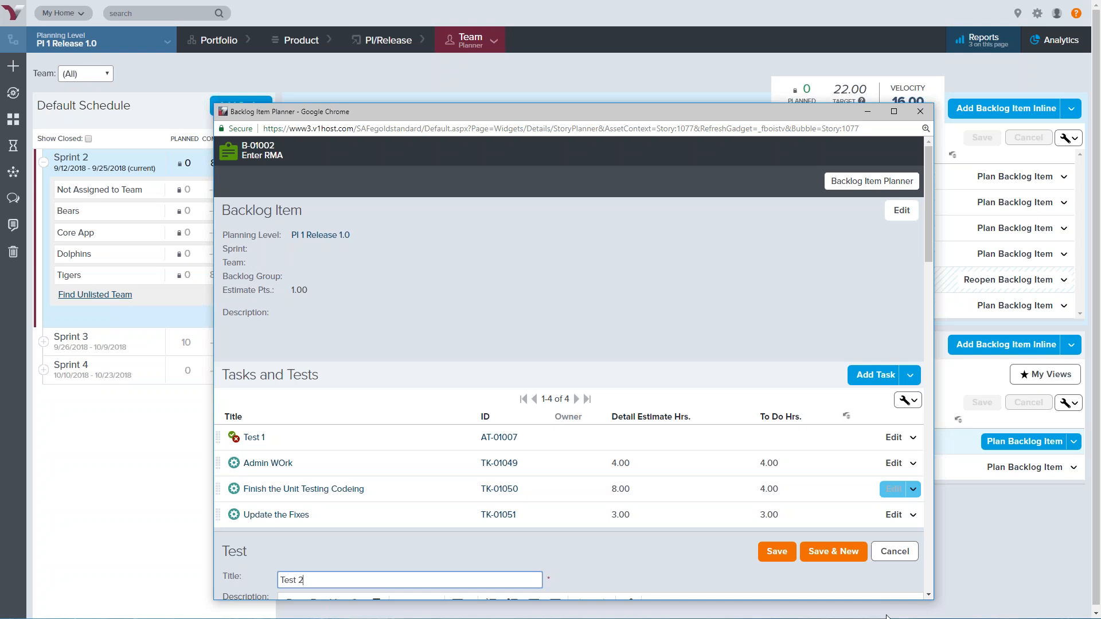
pyautogui.click(777, 552)
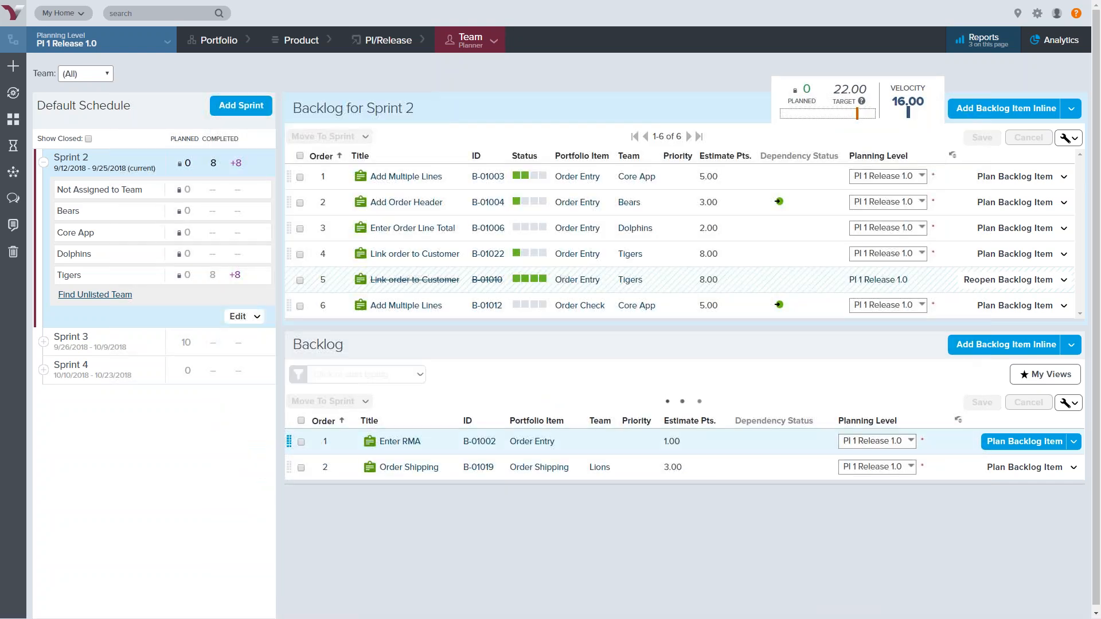
pyautogui.click(920, 111)
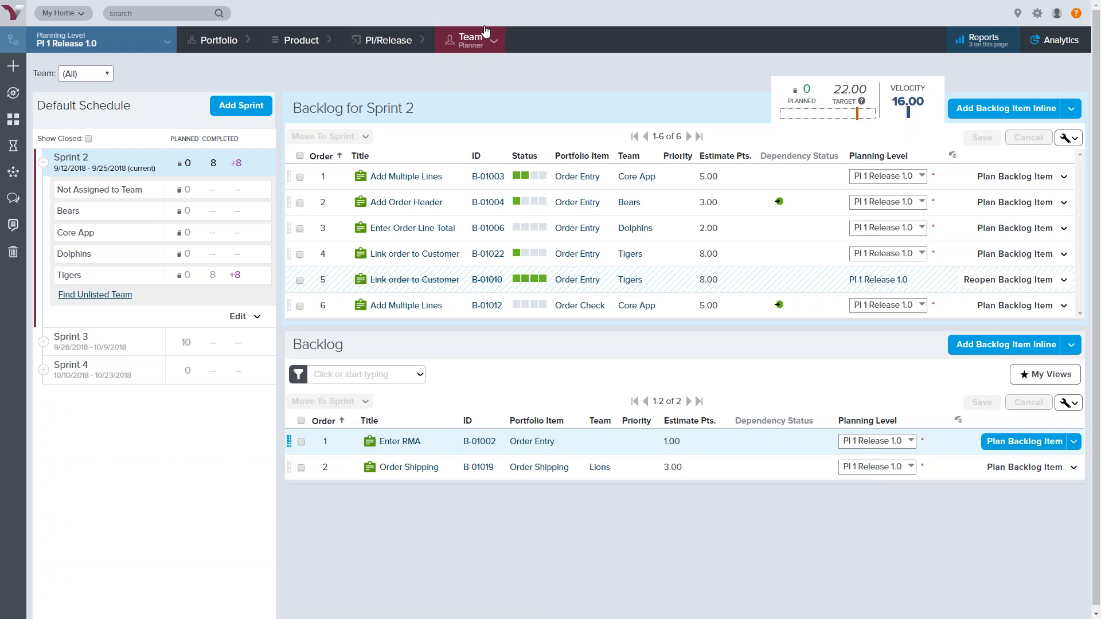
# Open Detail Planning and view the tasks and tests under Add Multiple Lines and Add Order Header, collapsing both items again.
pyautogui.moveTo(484, 30)
pyautogui.click(487, 133)
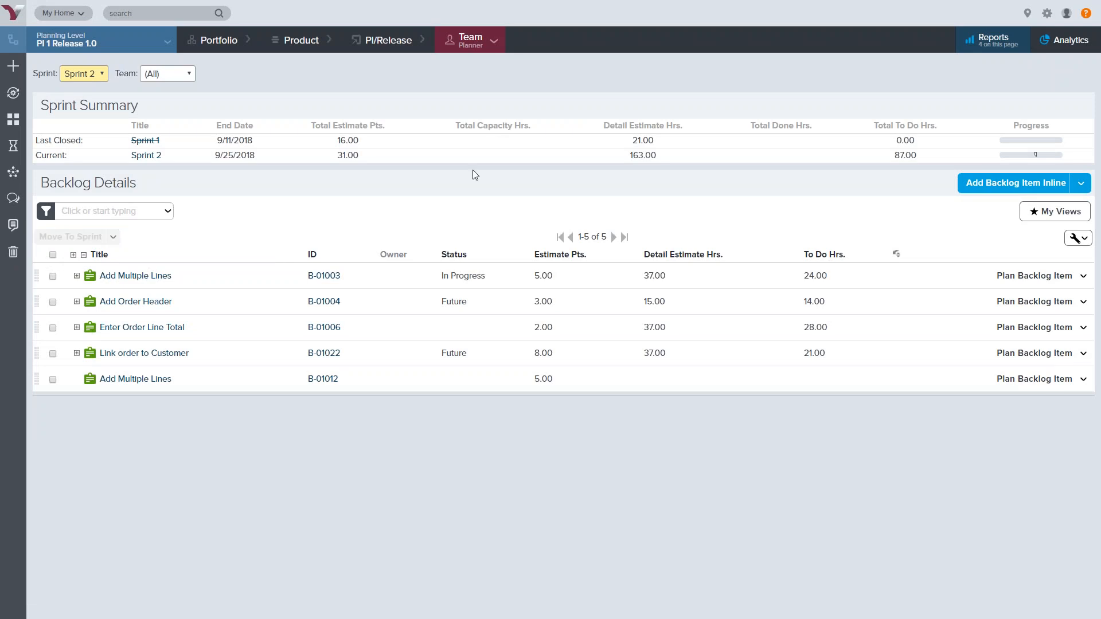
pyautogui.click(77, 277)
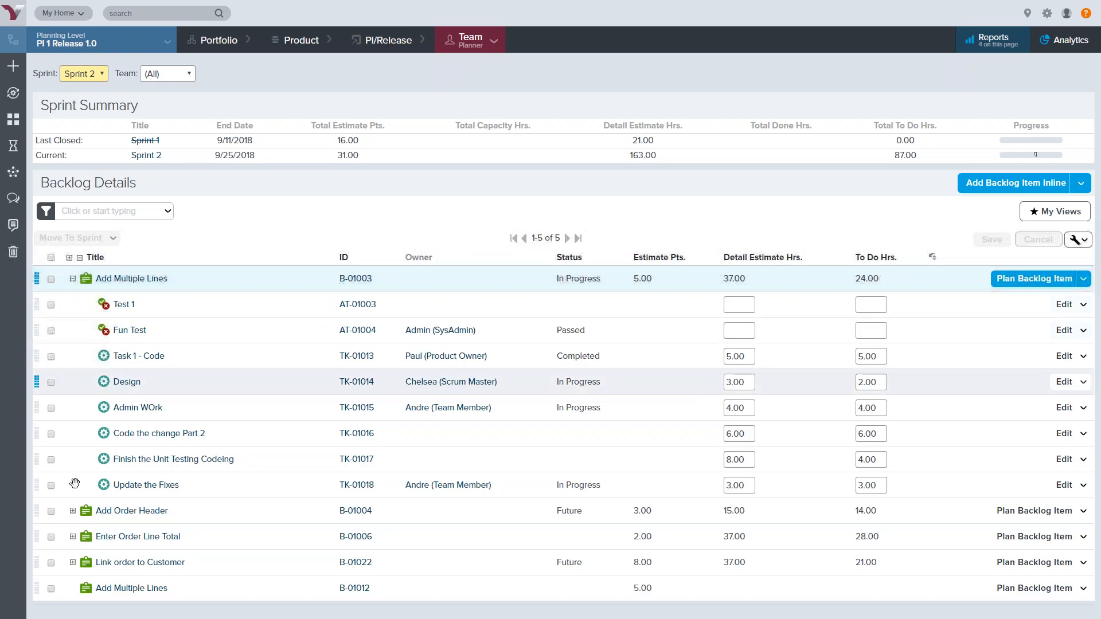
pyautogui.click(73, 512)
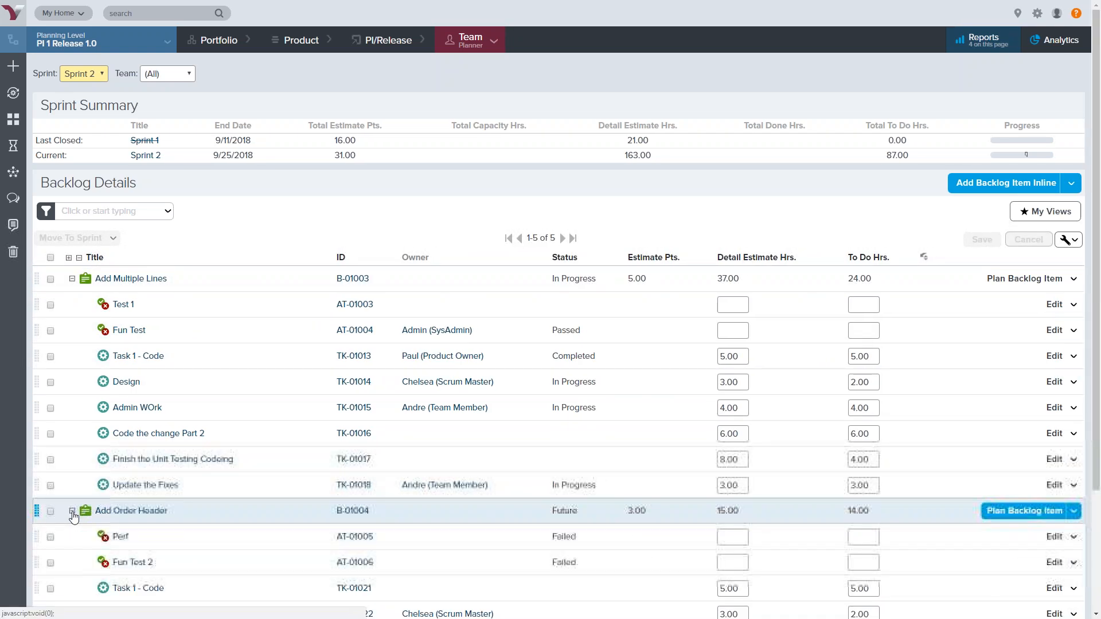
pyautogui.scroll(-3, 268, 516)
pyautogui.moveTo(205, 434)
pyautogui.mouseDown()
pyautogui.moveTo(192, 312)
pyautogui.moveTo(191, 441)
pyautogui.mouseUp()
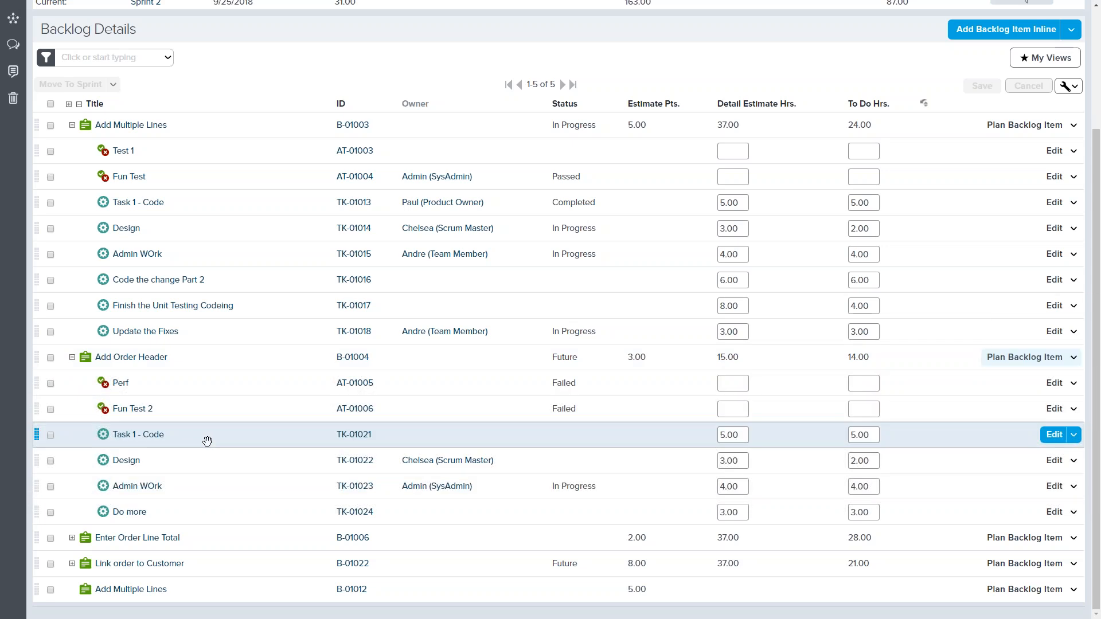
pyautogui.click(71, 358)
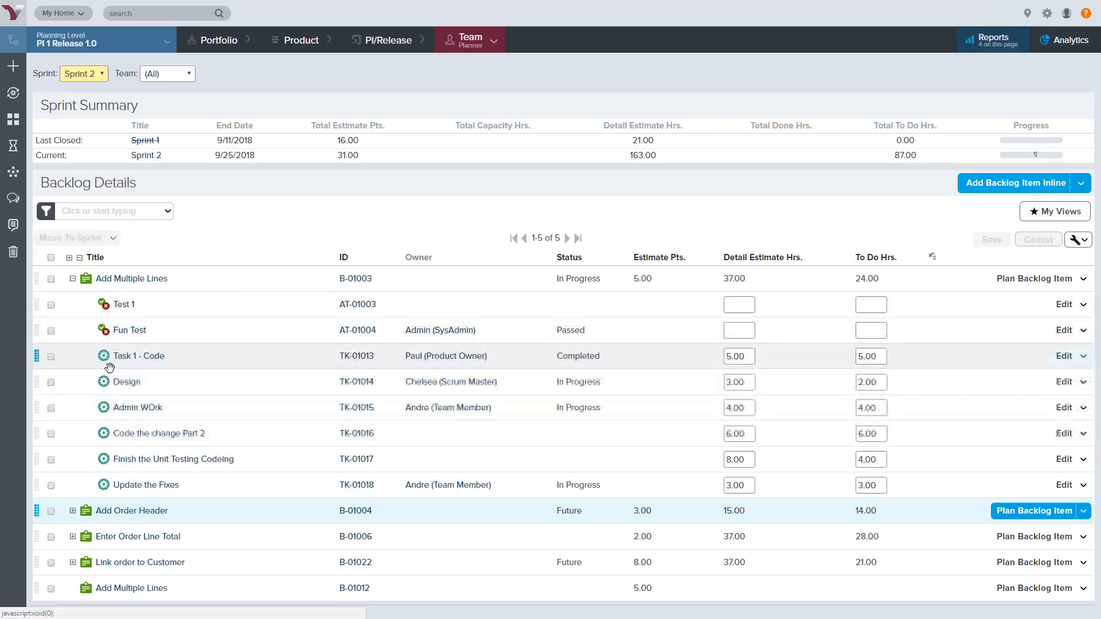
pyautogui.click(74, 279)
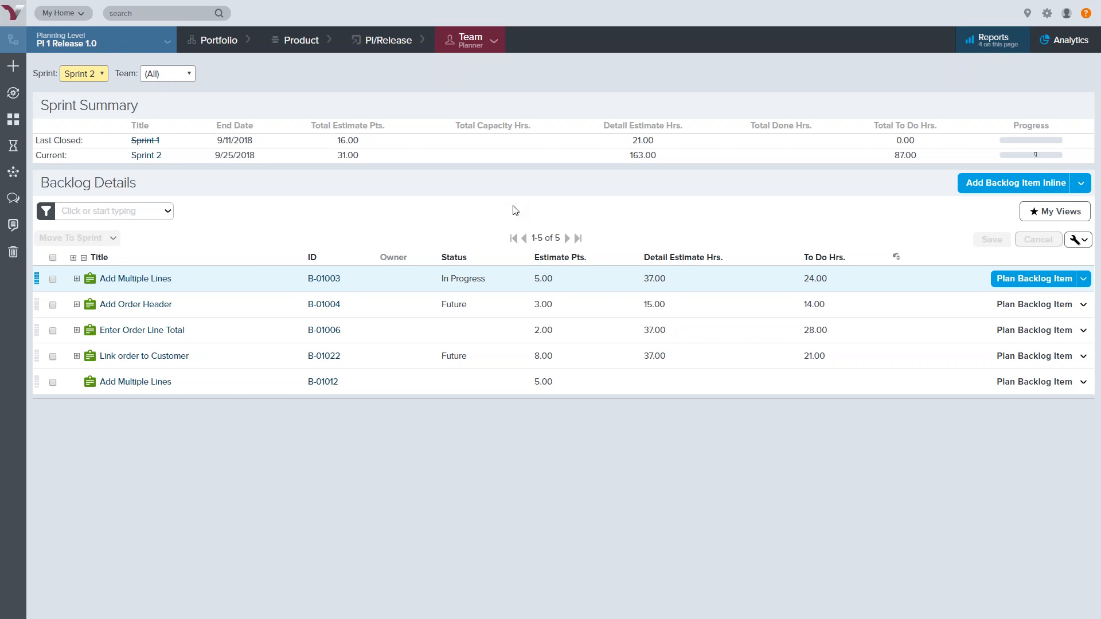
# Open the taskboard of the Call Center TeamRoom and filter it to the Scrum Master's items.
pyautogui.moveTo(473, 40)
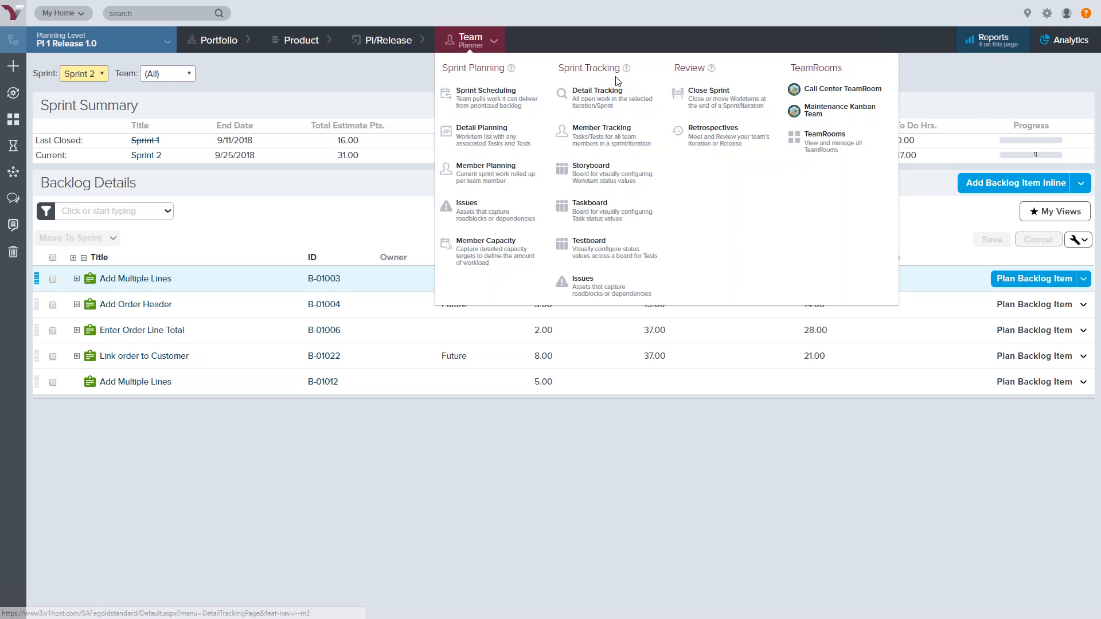
pyautogui.click(840, 95)
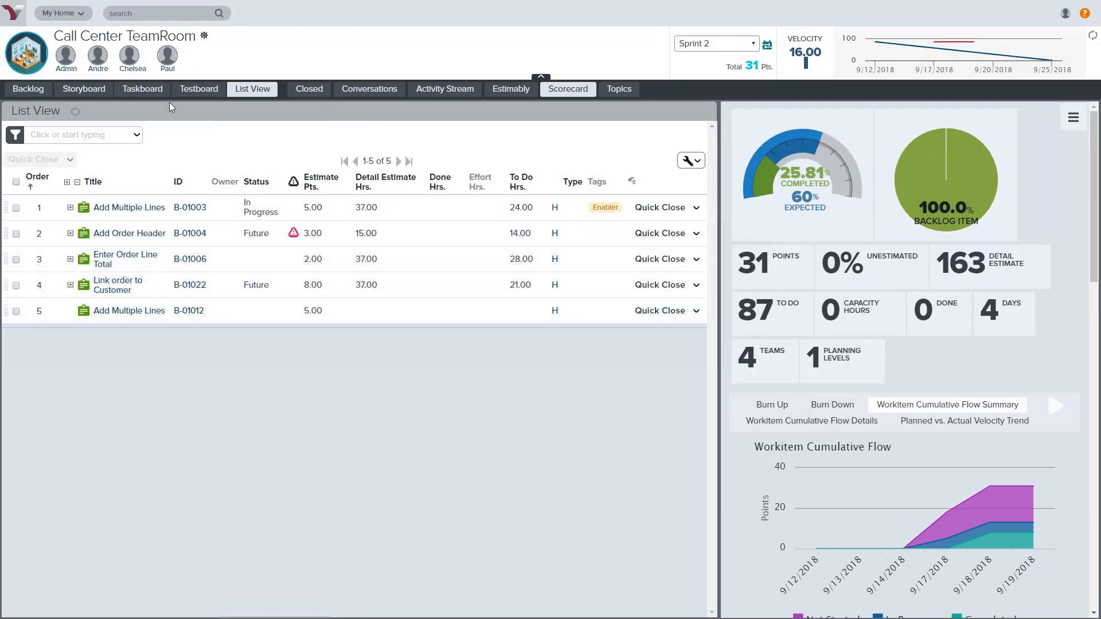
pyautogui.click(145, 92)
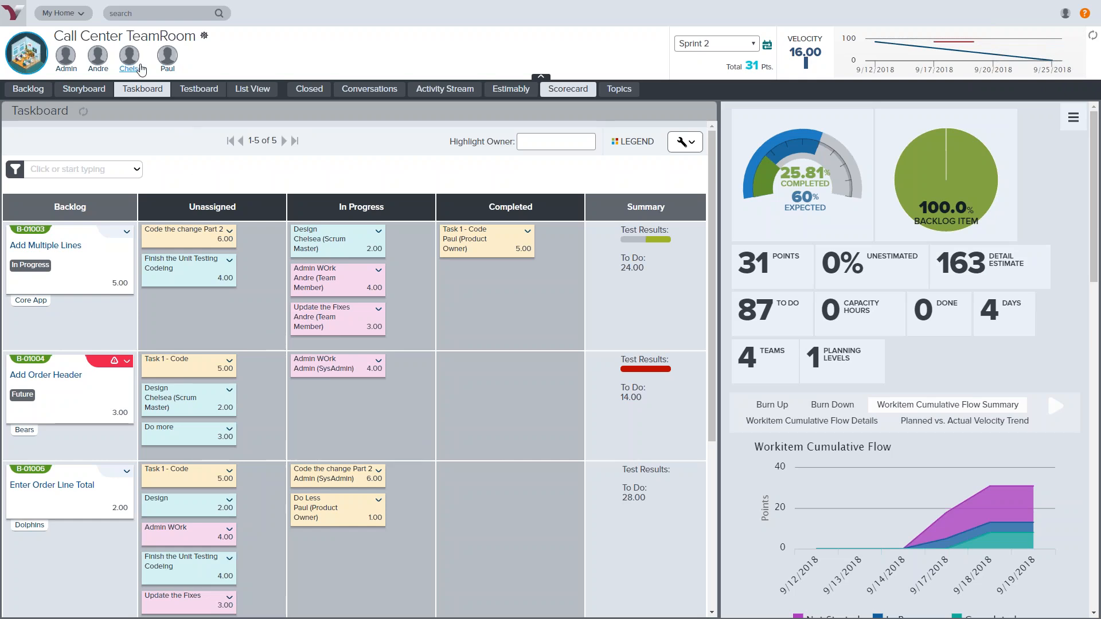
pyautogui.click(133, 62)
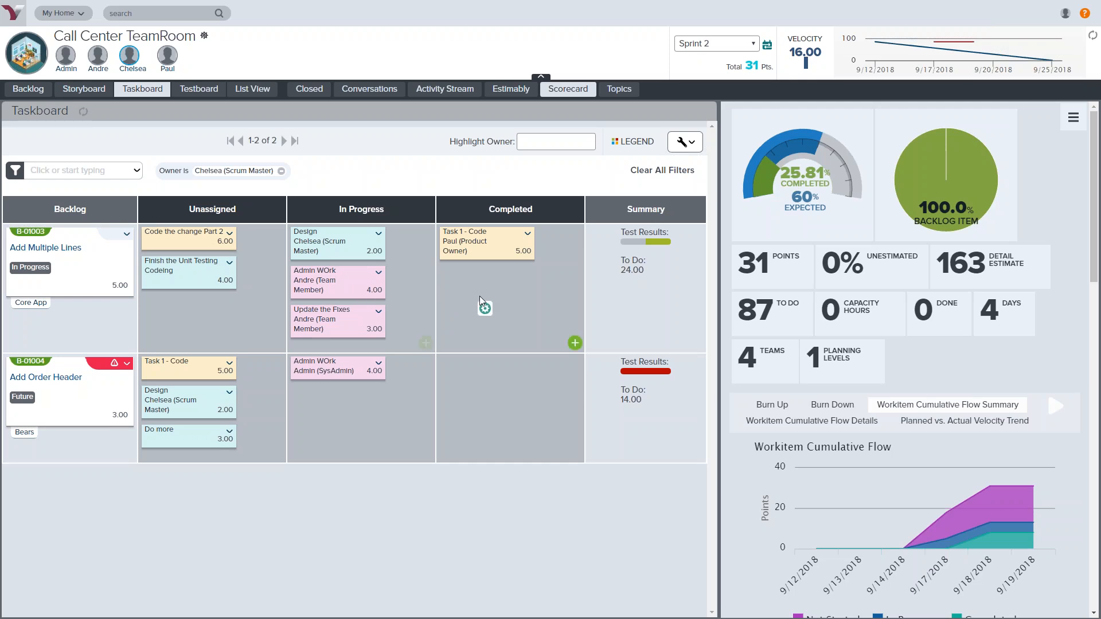
# Try moving the Design task of Add Multiple Lines towards Completed and view the board's colour legend.
pyautogui.moveTo(498, 297); pyautogui.dragTo(346, 286)
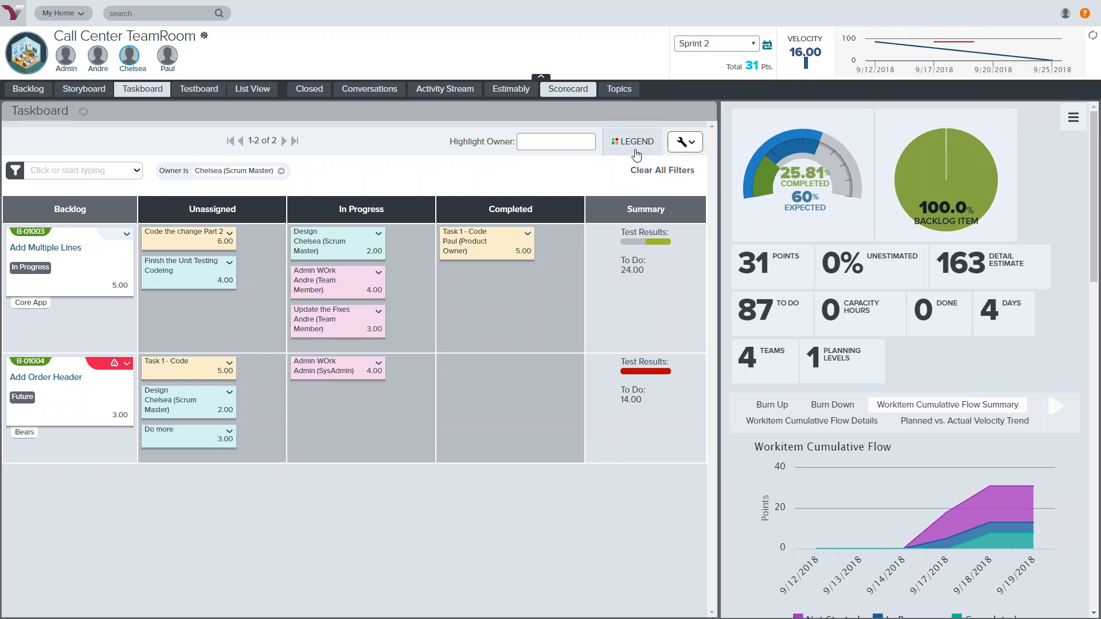
pyautogui.click(634, 151)
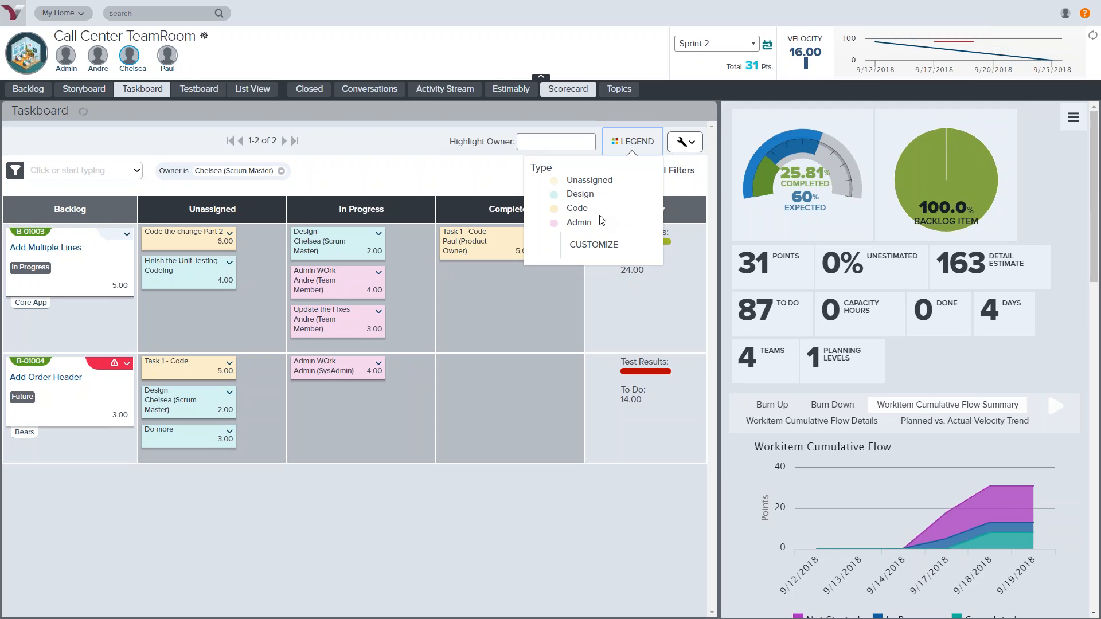
pyautogui.click(628, 152)
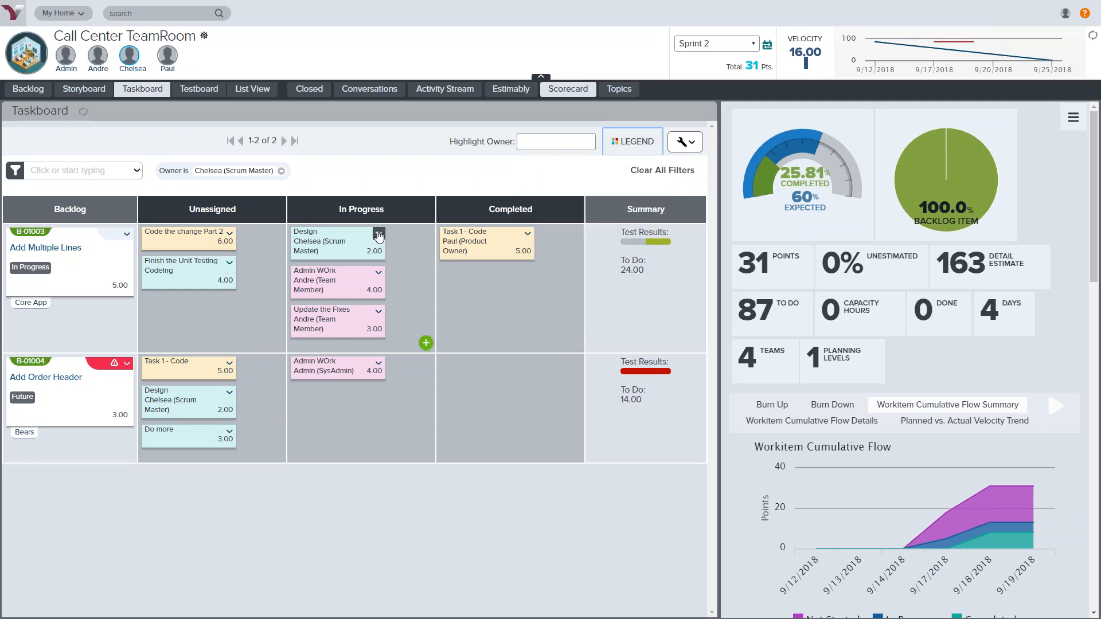
# View the effort and to-do tracking form for the Design task of Add Multiple Lines and cancel it.
pyautogui.click(379, 235)
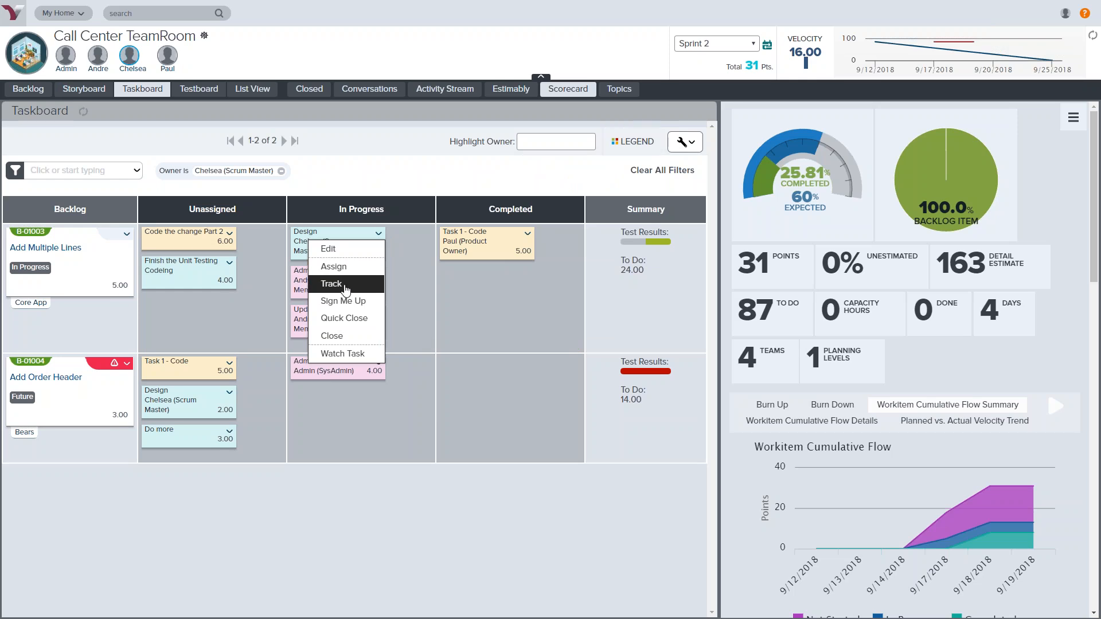
pyautogui.click(332, 283)
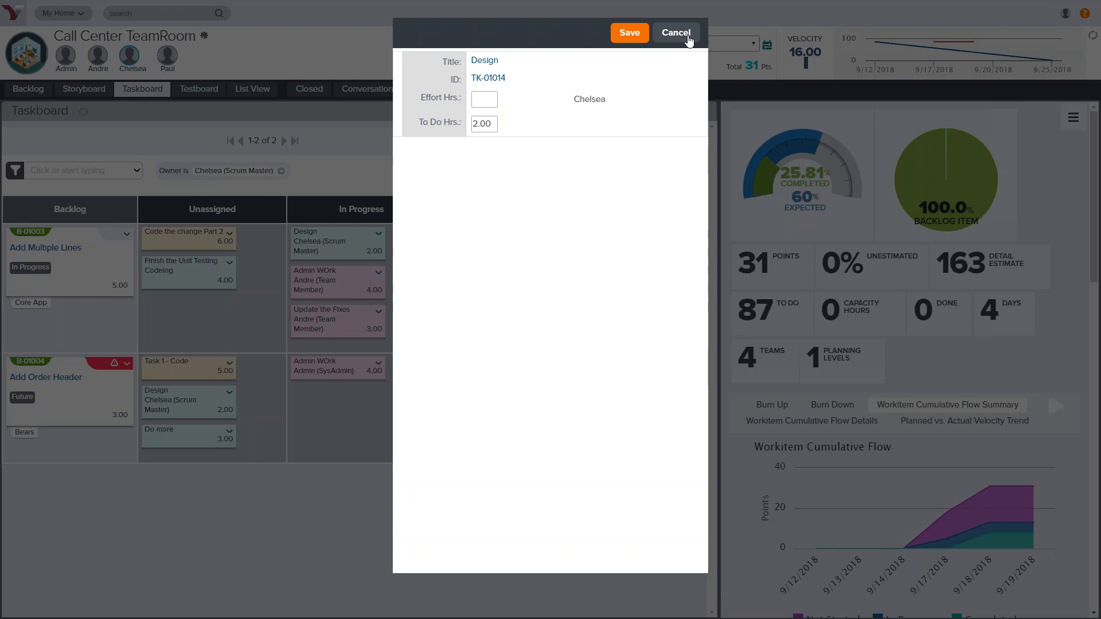
pyautogui.click(688, 37)
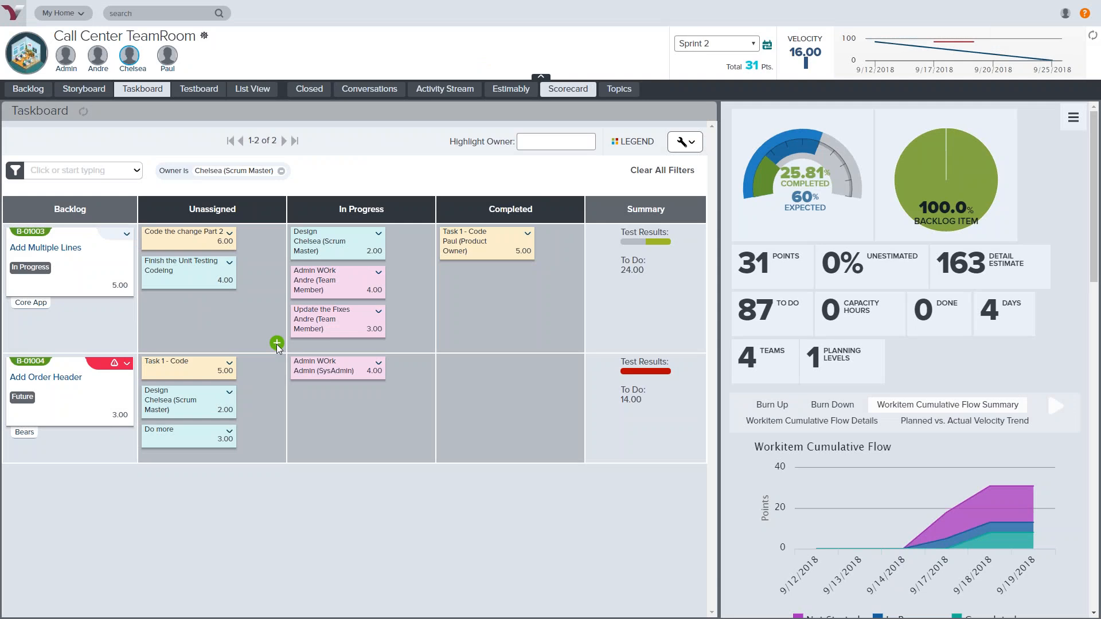
# View the TeamRoom backlog beside the taskboard, hide it again and remove the owner filter.
pyautogui.click(26, 88)
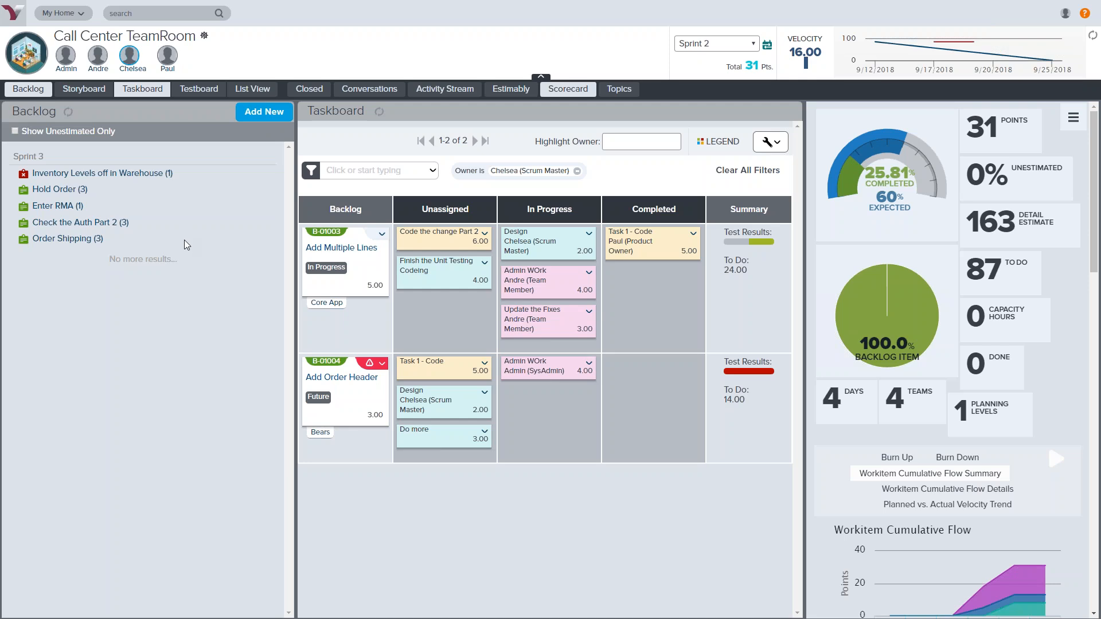
pyautogui.click(30, 89)
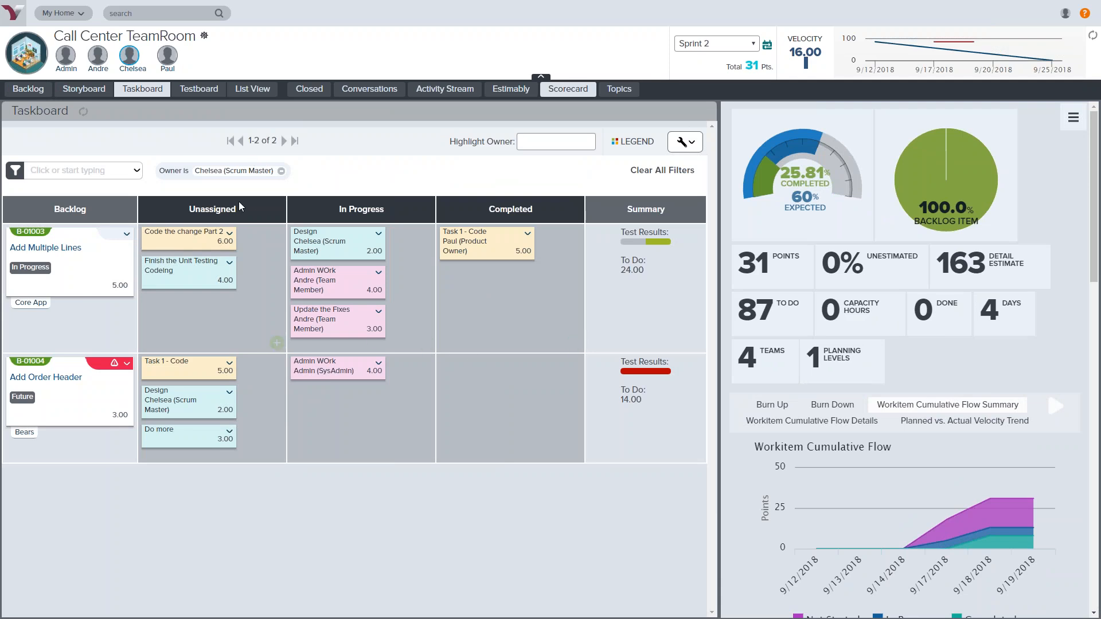
pyautogui.click(281, 171)
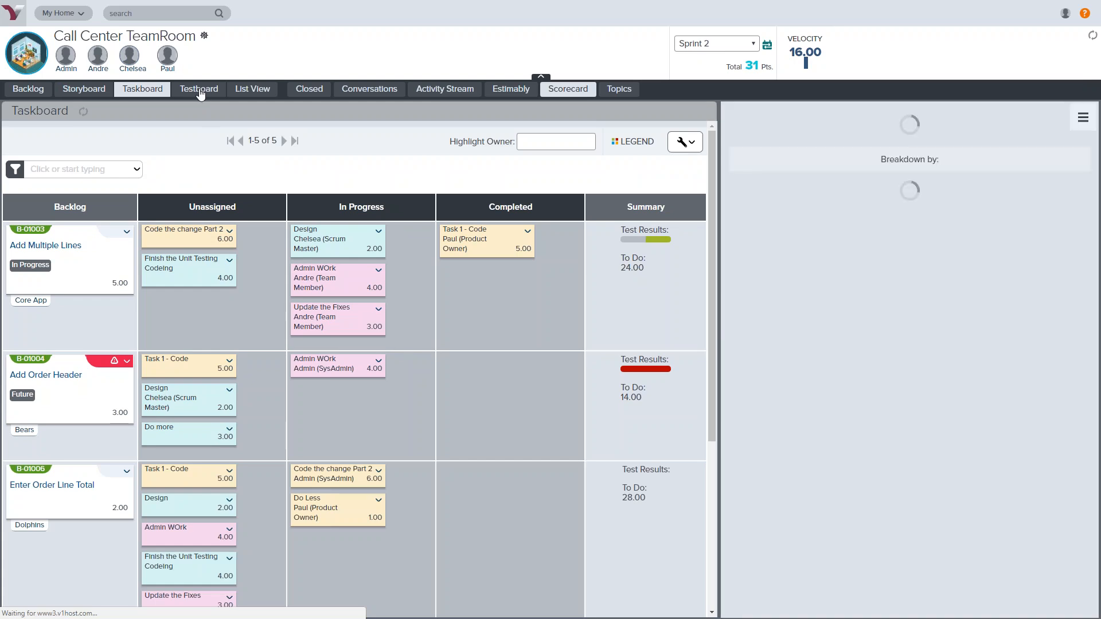
# Switch to the Testboard, try moving the Perf test, and view the blocking issues on Add Order Header.
pyautogui.click(199, 90)
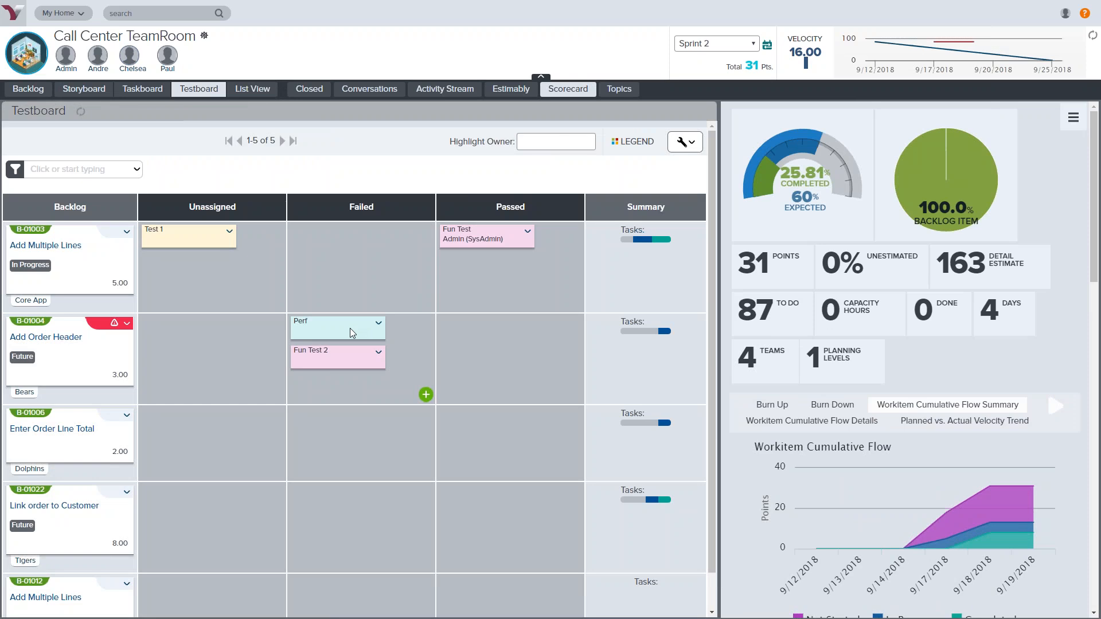
pyautogui.moveTo(521, 329); pyautogui.dragTo(400, 374)
pyautogui.click(115, 324)
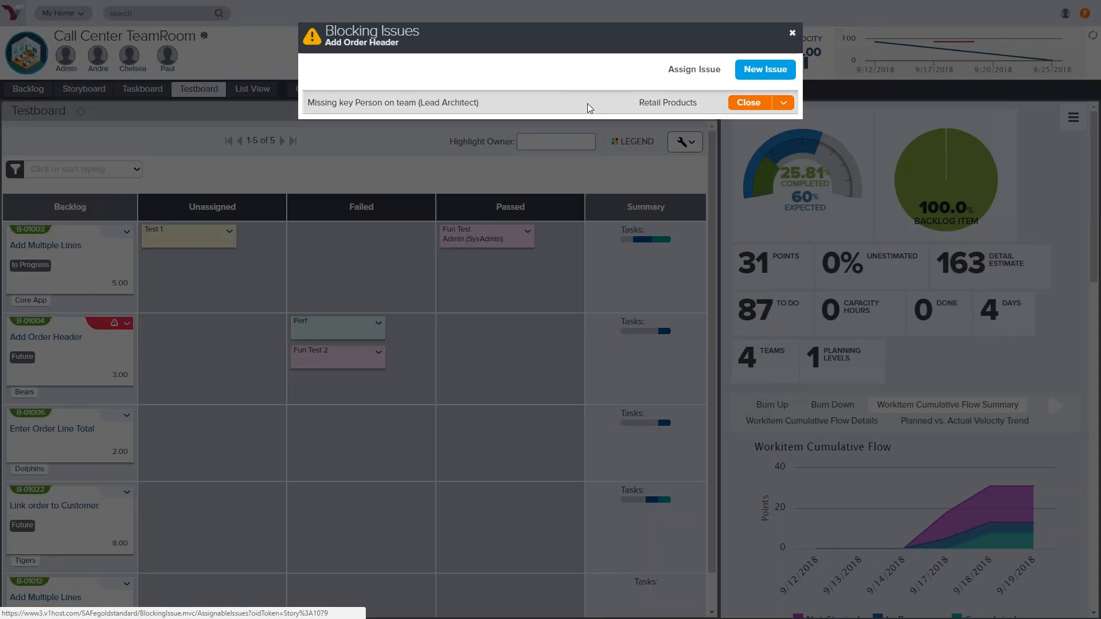
pyautogui.click(793, 34)
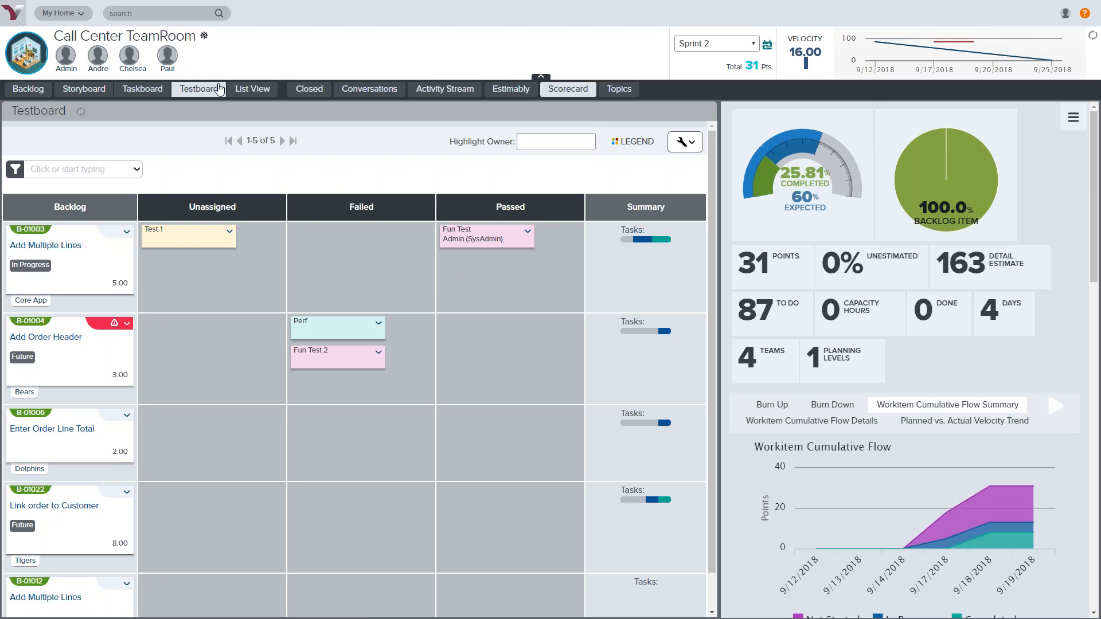
# Return to the taskboard and show Sprint 3.
pyautogui.click(141, 88)
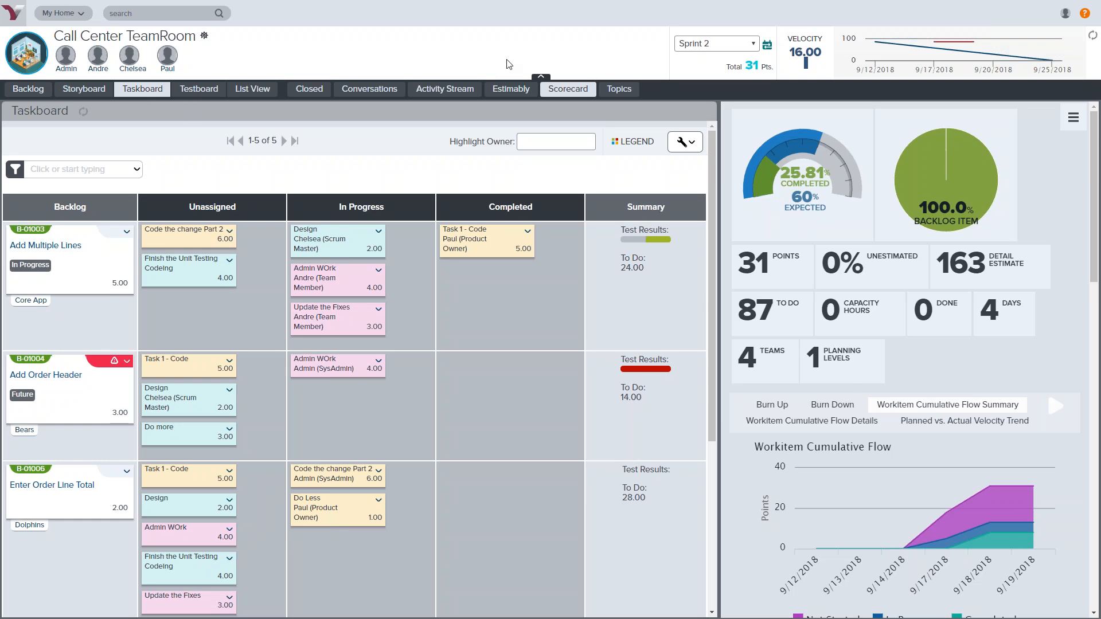
pyautogui.click(744, 44)
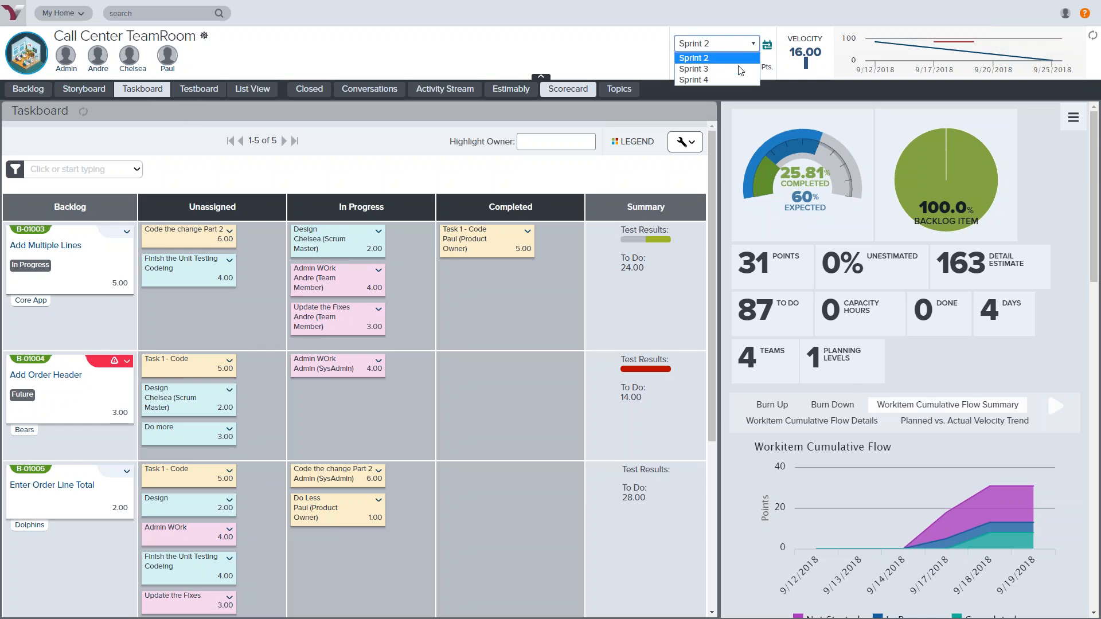
pyautogui.click(739, 69)
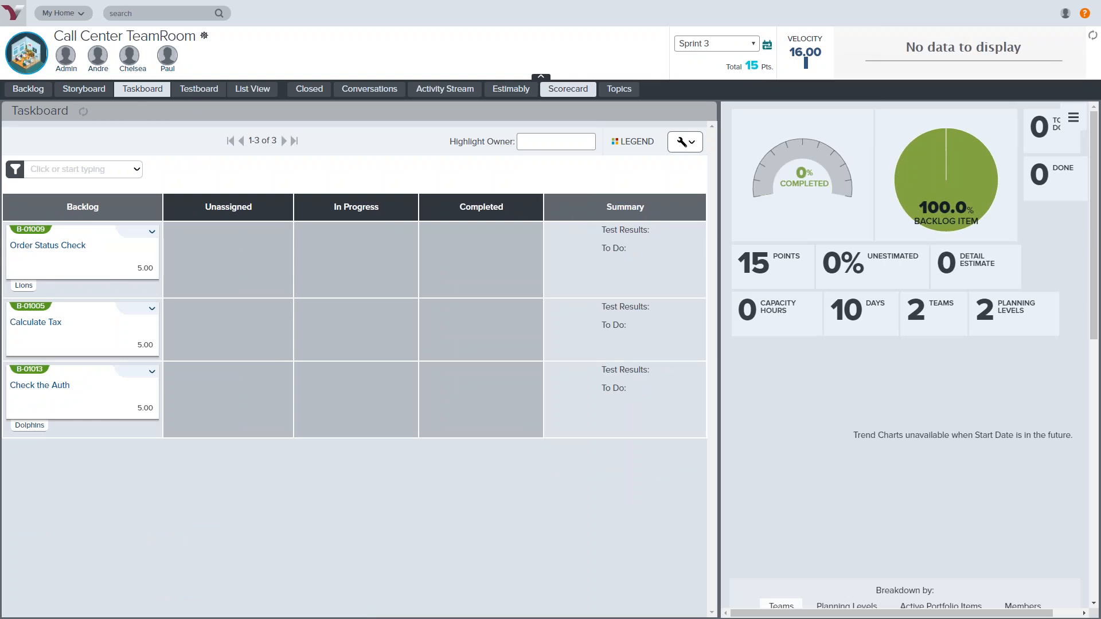
# Switch the TeamRoom back to Sprint 2 and show the Estimably estimation game beside the taskboard.
pyautogui.click(725, 50)
pyautogui.click(715, 57)
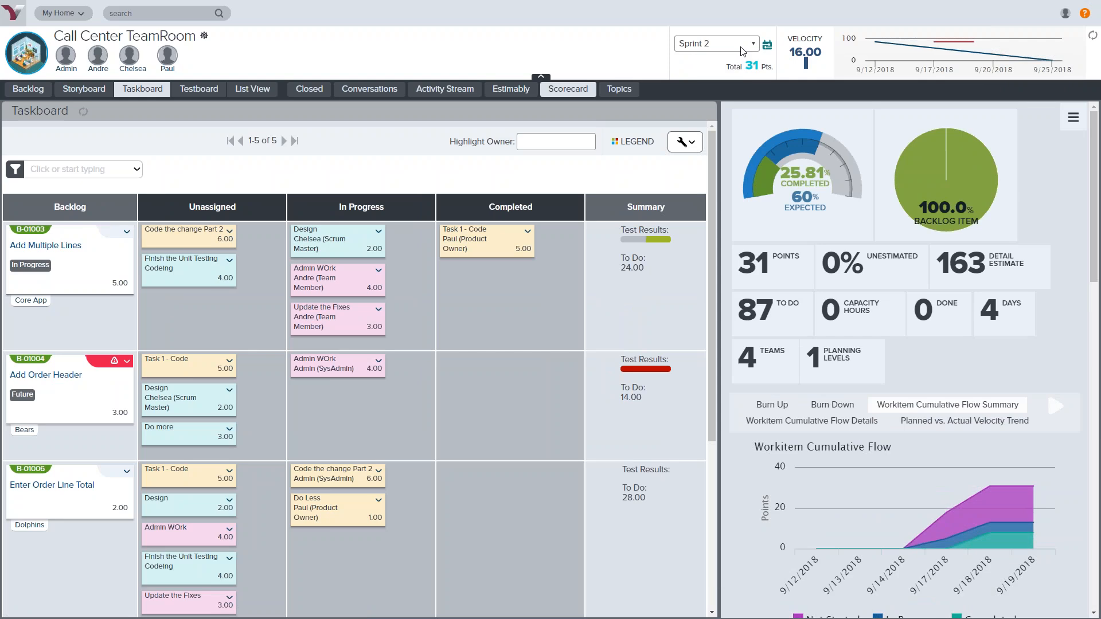
pyautogui.click(519, 91)
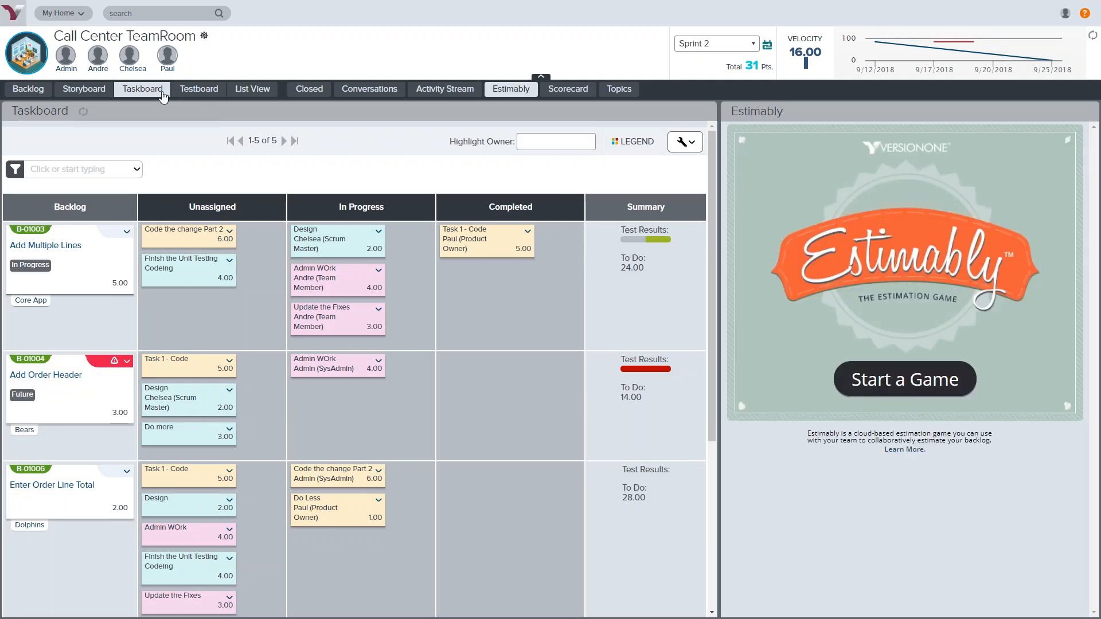
# Replace the TeamRoom's taskboard with the Backlog and Conversations panels alongside Estimably.
pyautogui.click(163, 94)
pyautogui.click(29, 91)
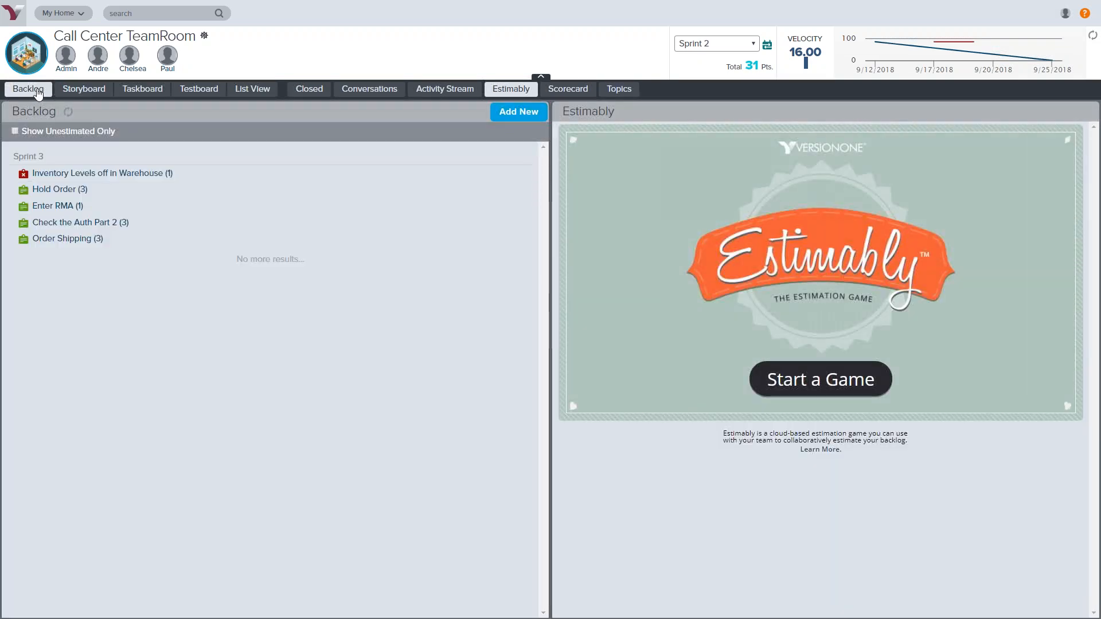
pyautogui.click(373, 90)
# Start an Estimably game and begin an estimation round for the Hold Order backlog item.
pyautogui.click(901, 379)
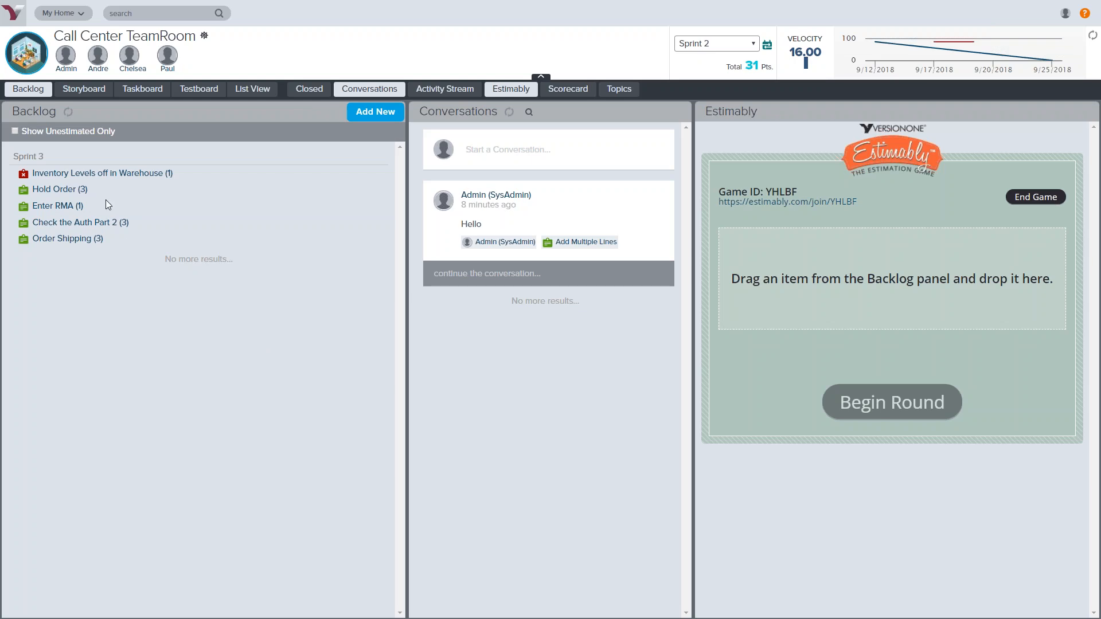
pyautogui.moveTo(60, 190); pyautogui.dragTo(826, 250)
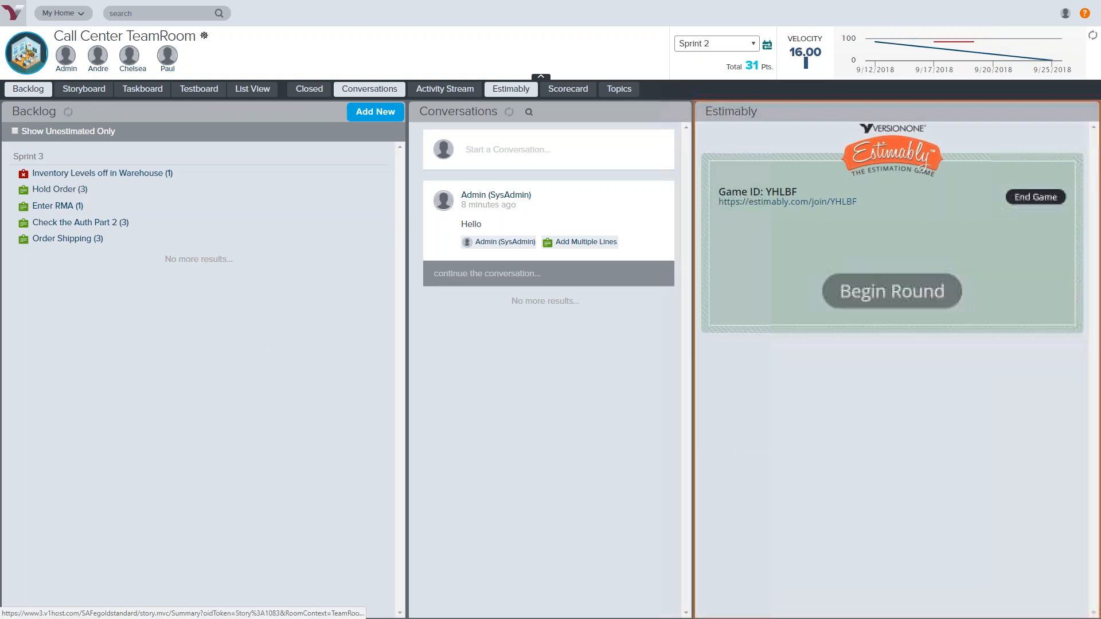
pyautogui.click(904, 298)
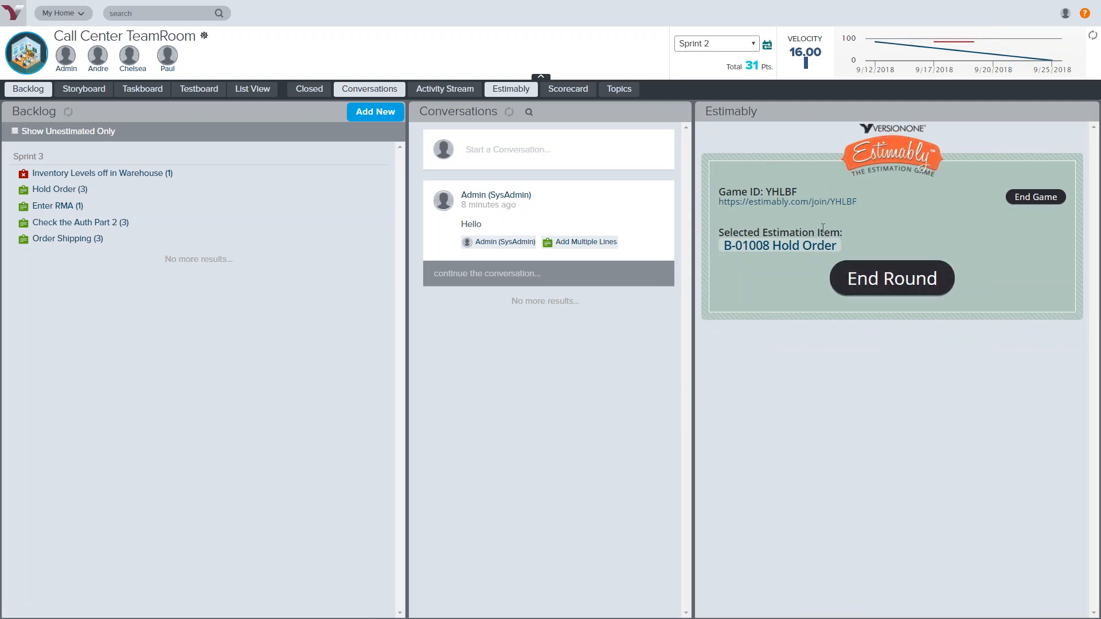
# Open the Estimably game's join link and join the game with the participant's name.
pyautogui.click(791, 203)
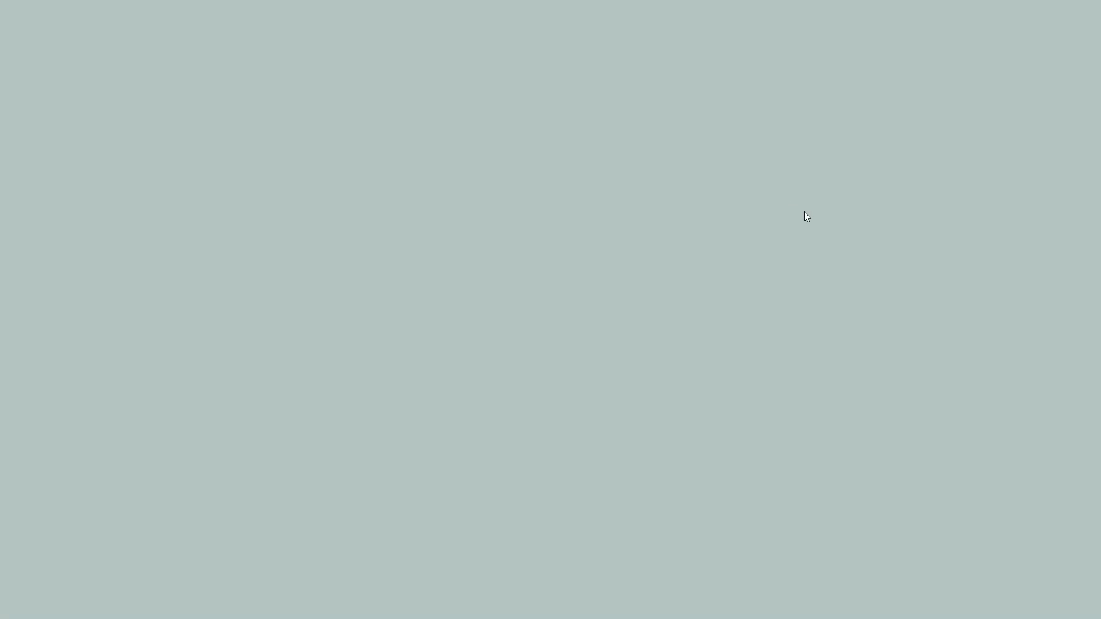
pyautogui.click(505, 215)
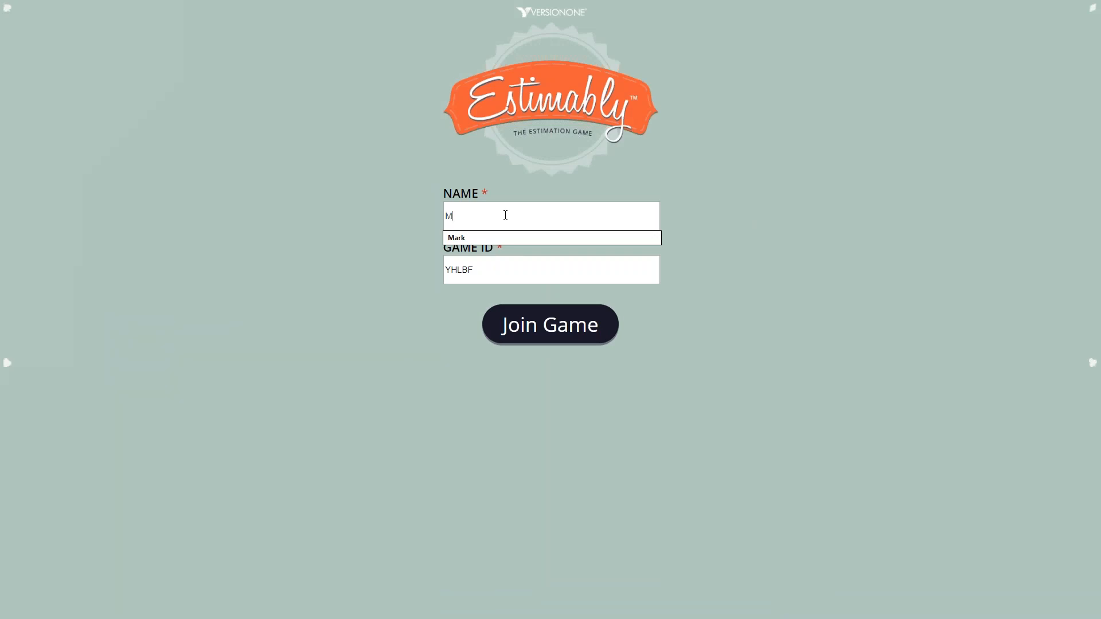
pyautogui.write('Mark')
pyautogui.press('Return')
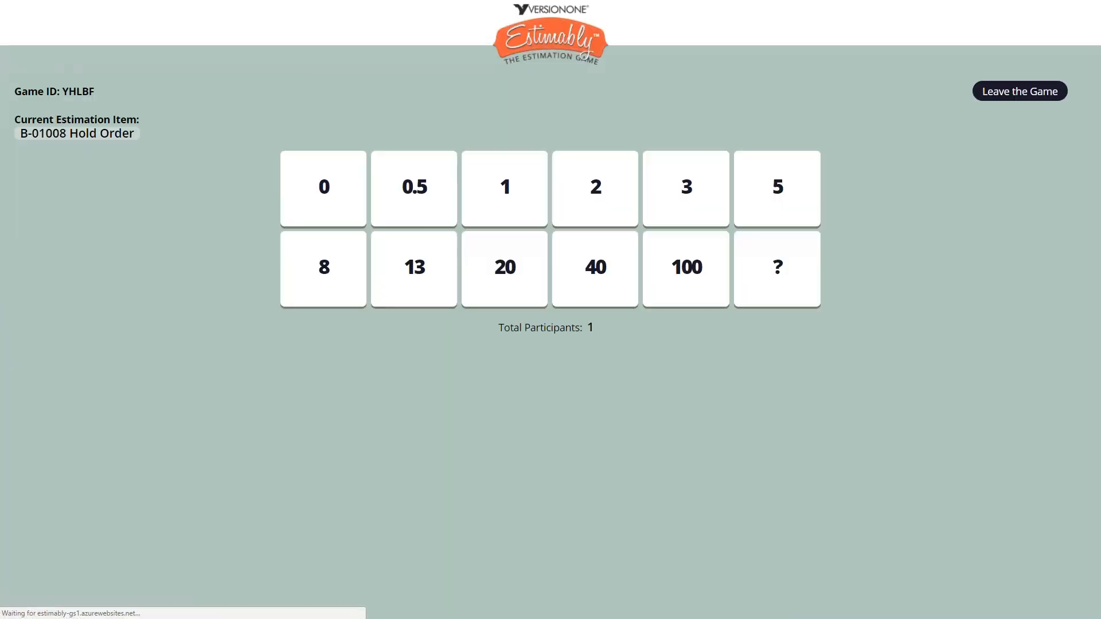
# Vote 3 for Hold Order, end the round in the TeamRoom and select the resulting estimate value.
pyautogui.click(681, 198)
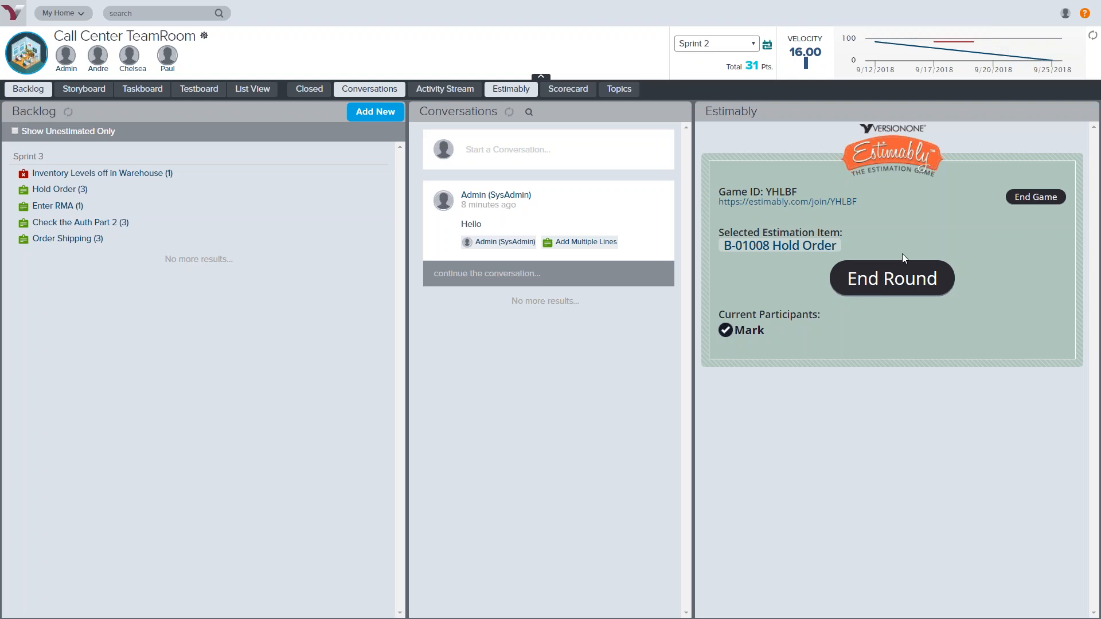
pyautogui.click(903, 278)
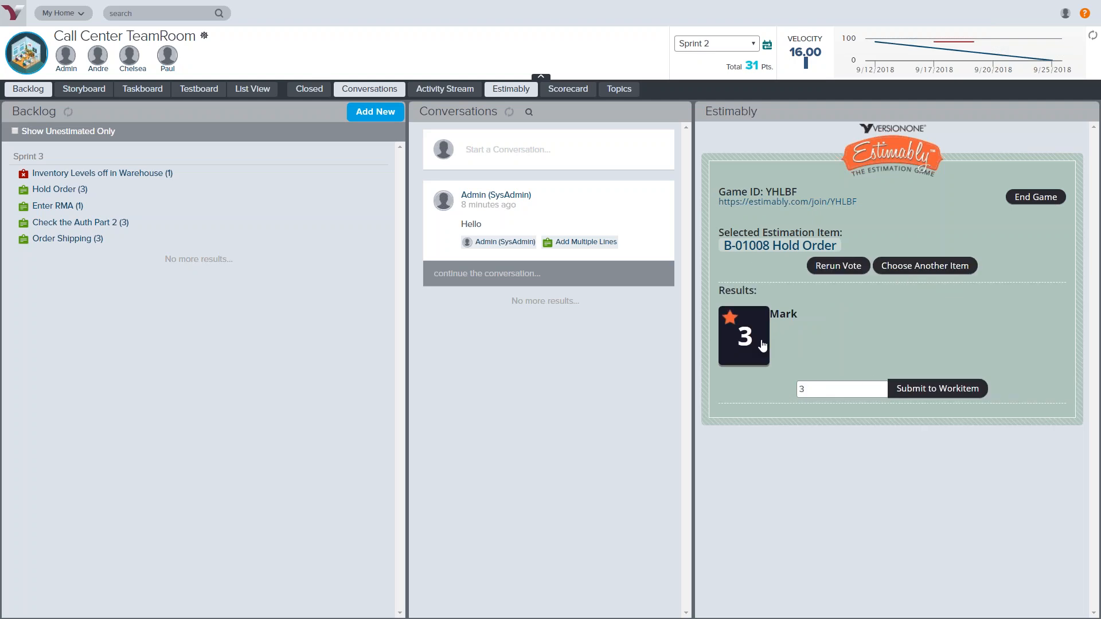
pyautogui.click(797, 389)
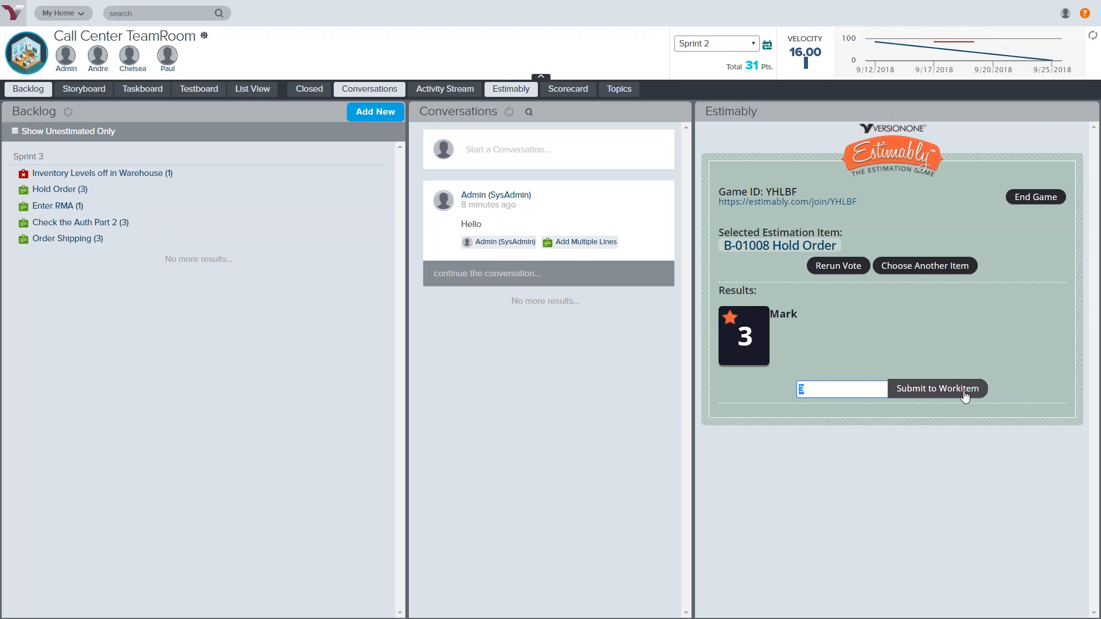
pyautogui.hotkey('ctrl', '2')
pyautogui.moveTo(757, 398)
pyautogui.mouseDown()
pyautogui.moveTo(654, 387)
pyautogui.moveTo(108, 227)
pyautogui.moveTo(120, 269)
pyautogui.moveTo(214, 235)
pyautogui.mouseUp()
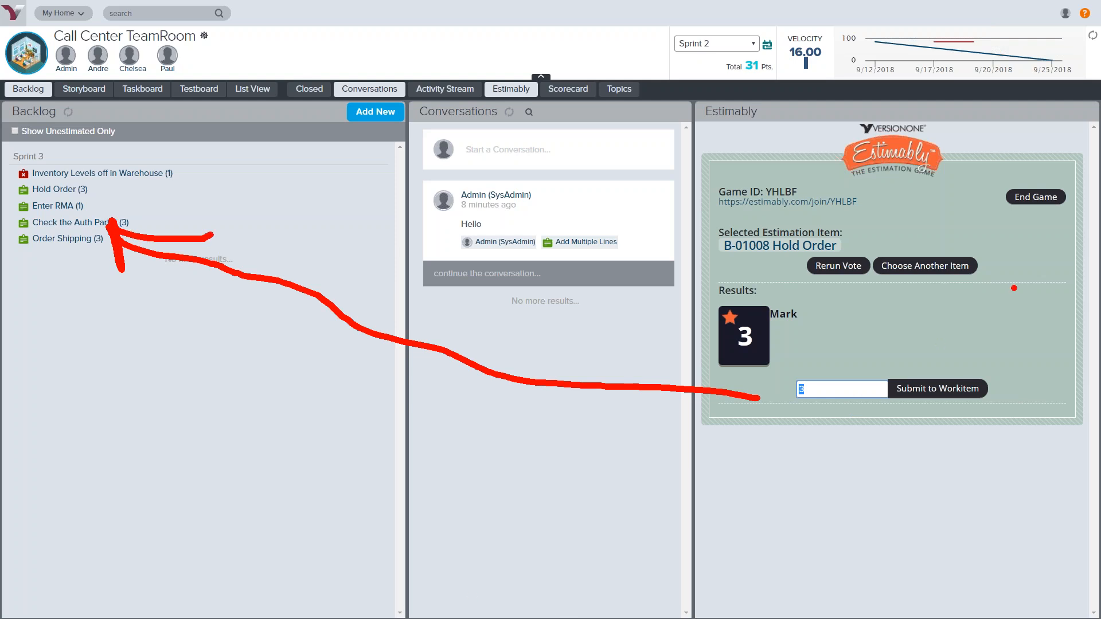
pyautogui.moveTo(557, 58)
pyautogui.mouseDown()
pyautogui.moveTo(466, 93)
pyautogui.moveTo(568, 122)
pyautogui.moveTo(568, 53)
pyautogui.mouseUp()
pyautogui.moveTo(851, 187); pyautogui.dragTo(978, 193)
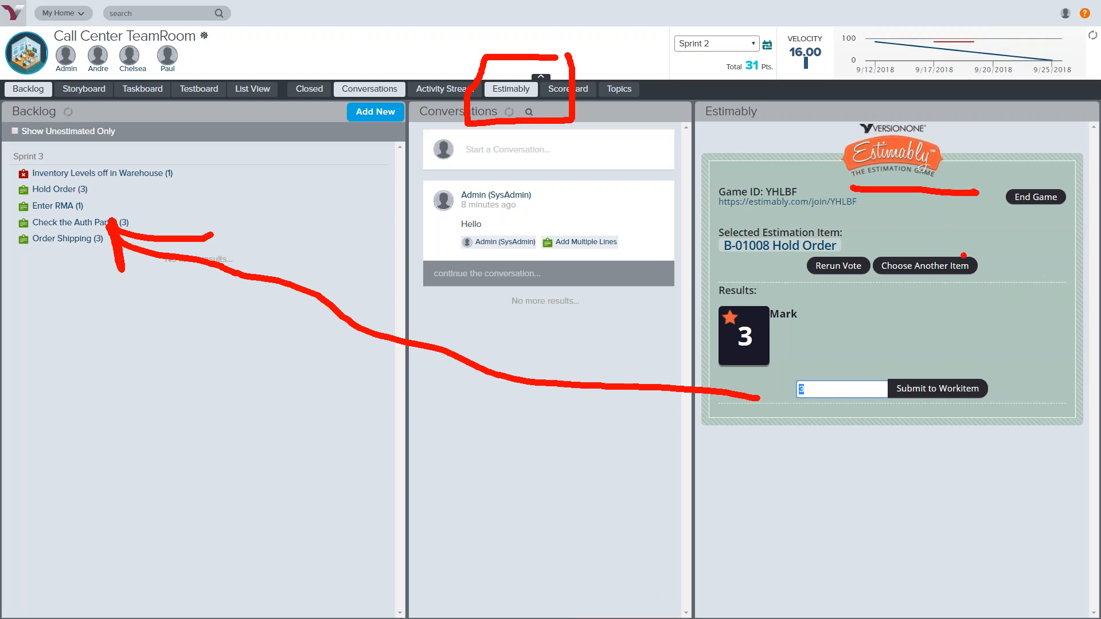
pyautogui.moveTo(796, 289)
pyautogui.mouseDown()
pyautogui.moveTo(992, 305)
pyautogui.moveTo(1005, 240)
pyautogui.moveTo(843, 233)
pyautogui.moveTo(786, 275)
pyautogui.moveTo(824, 289)
pyautogui.mouseUp()
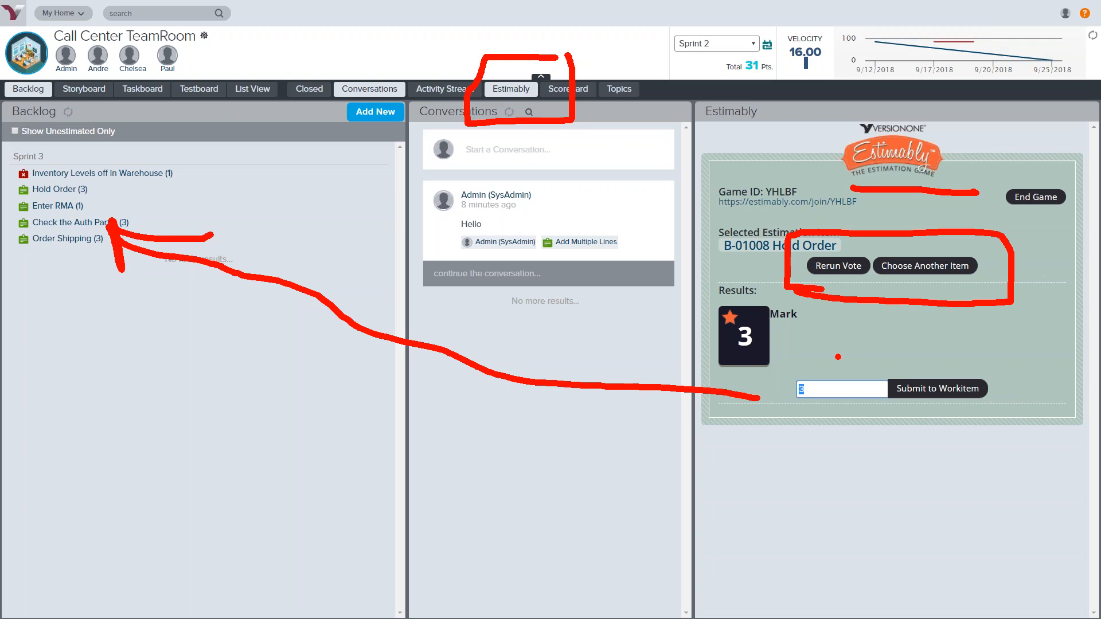
pyautogui.press('Escape')
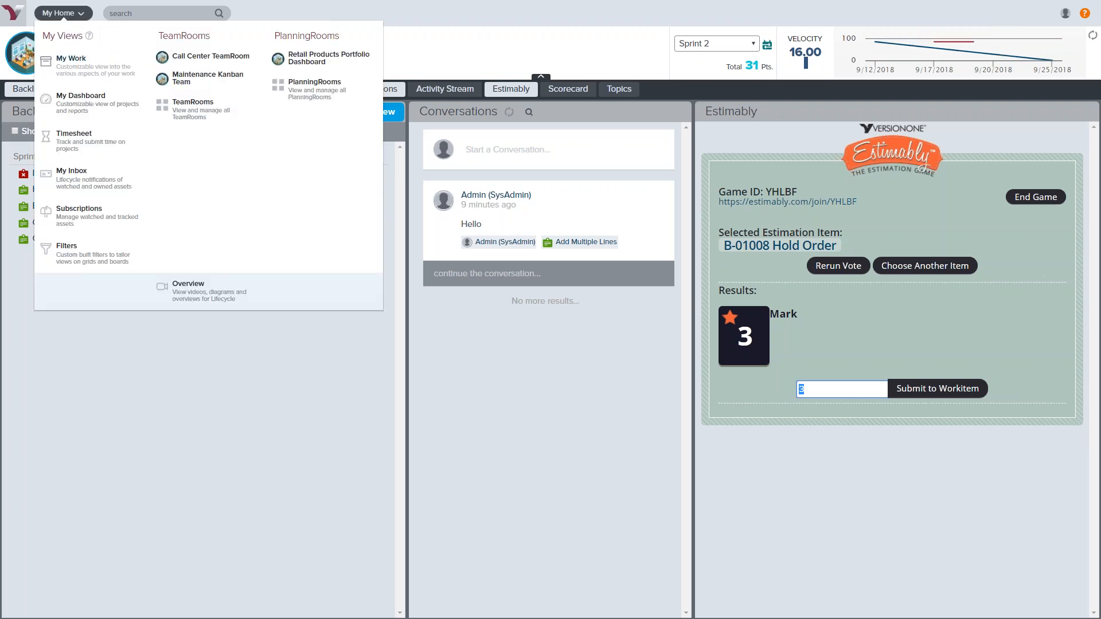
# In the Call Center TeamRoom's properties, try the Kanban team flow, restore Sprint, and return to the TeamRoom without saving.
pyautogui.click(209, 38)
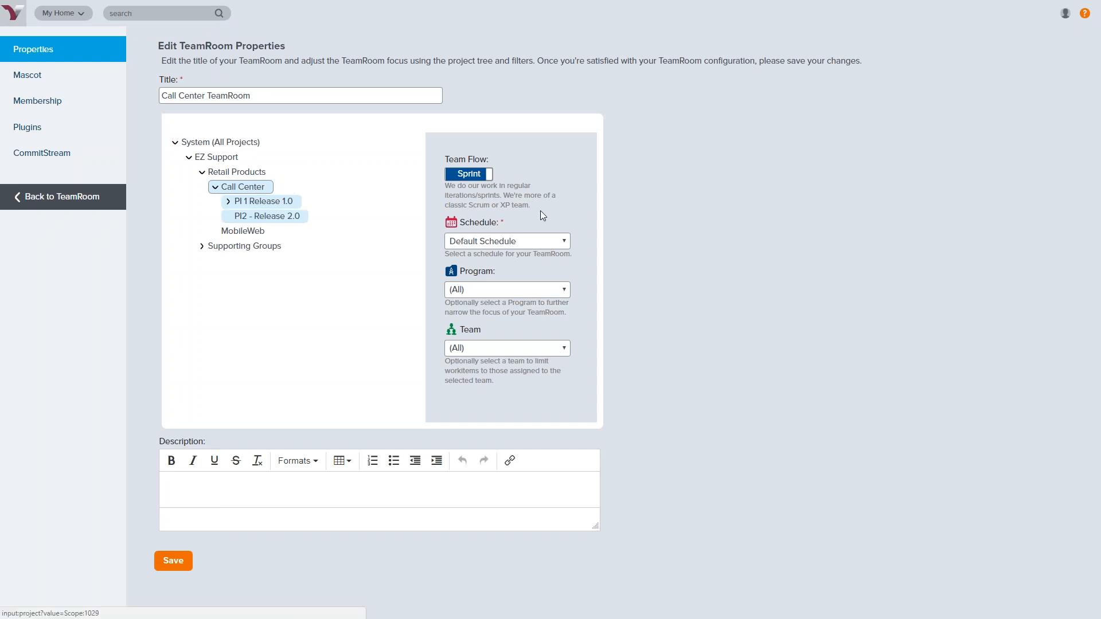
pyautogui.click(481, 175)
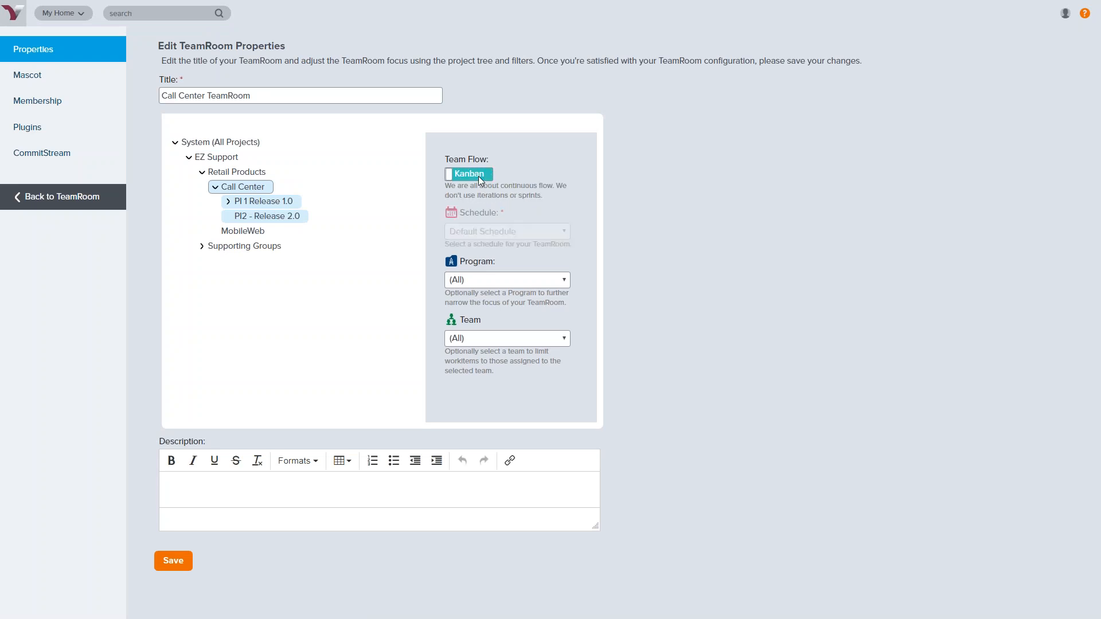
pyautogui.click(479, 175)
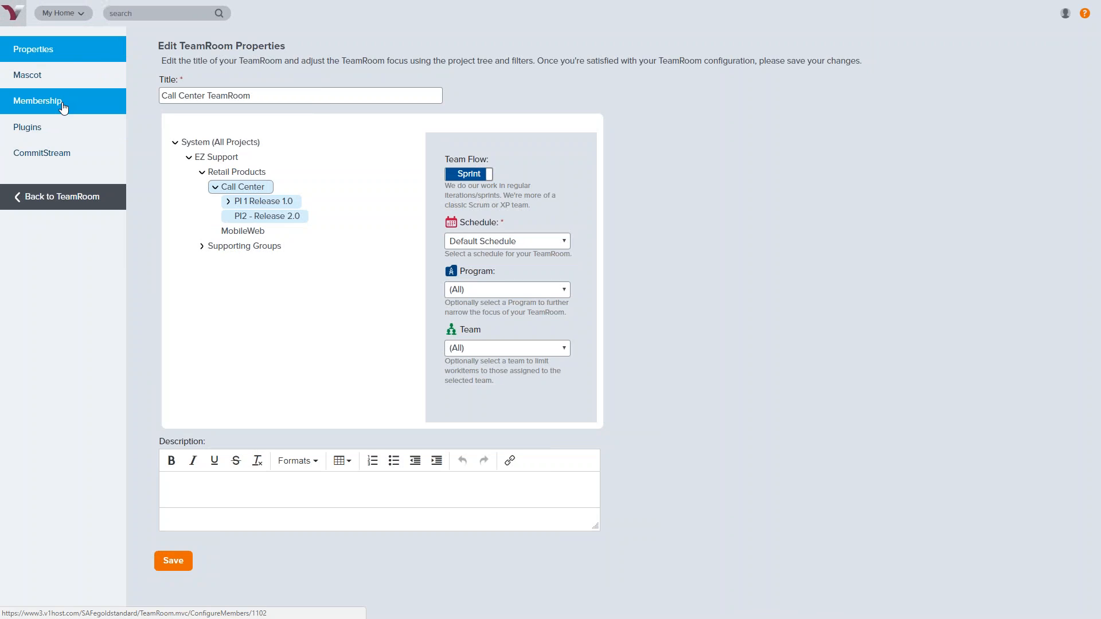
pyautogui.click(52, 203)
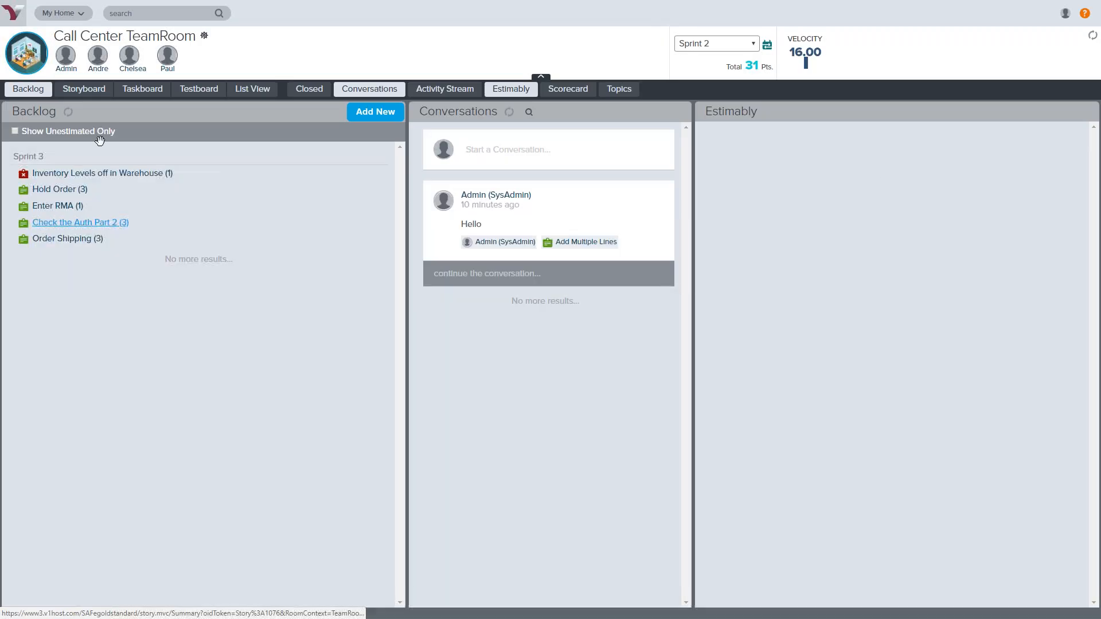
# Open the Maintenance Kanban Team TeamRoom.
pyautogui.click(80, 14)
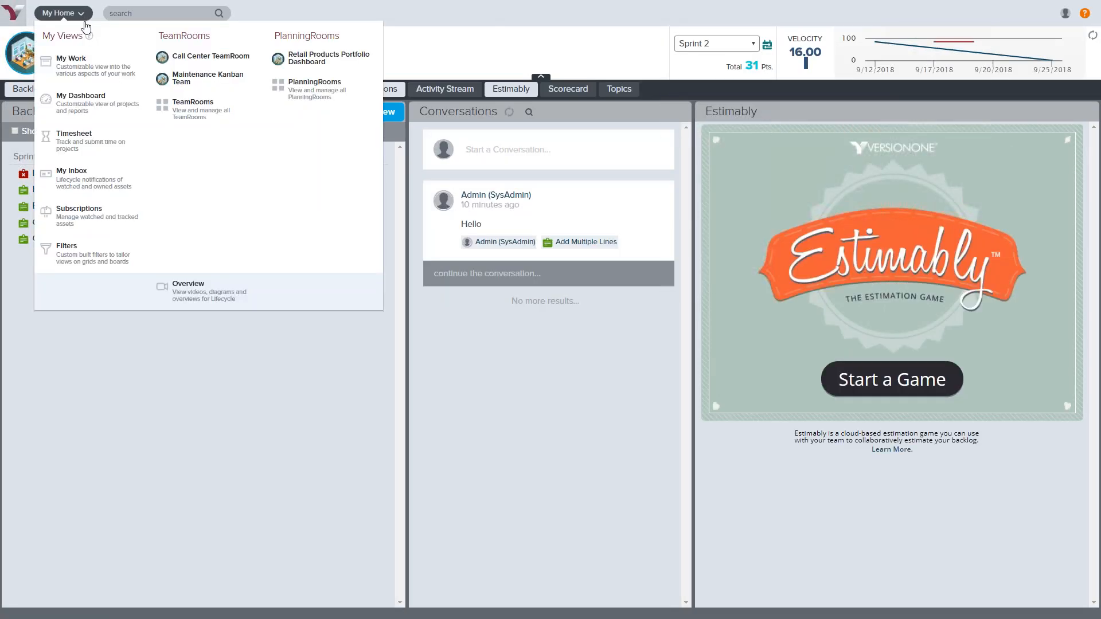
pyautogui.click(229, 80)
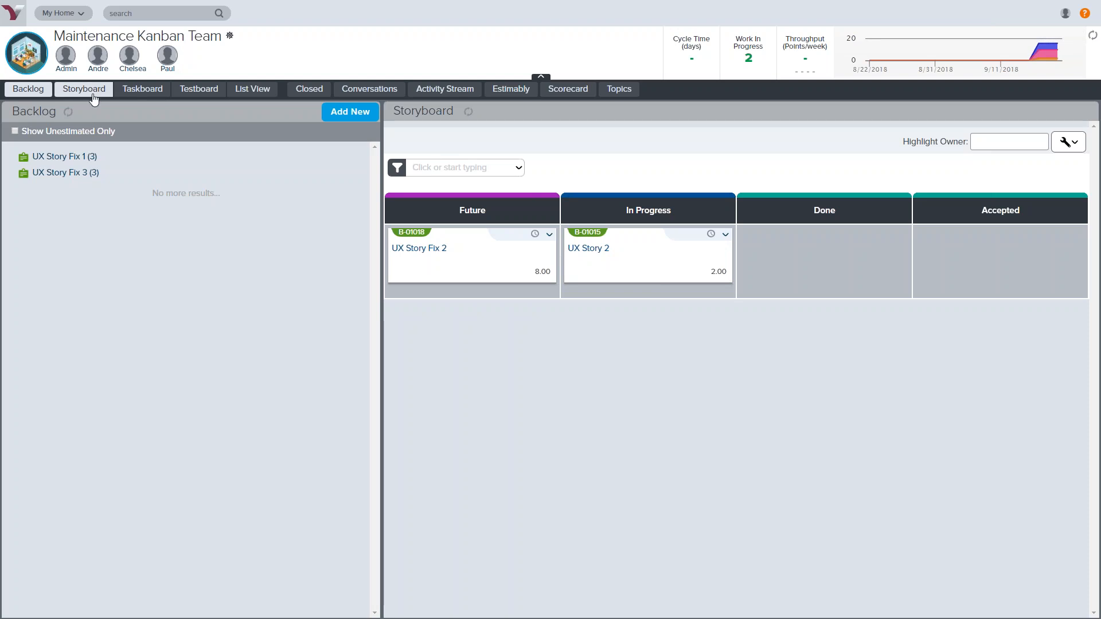
# Try moving UX Story 2 out of In Progress on the storyboard, and move it back to In Progress.
pyautogui.moveTo(602, 271); pyautogui.dragTo(763, 260)
pyautogui.moveTo(983, 57)
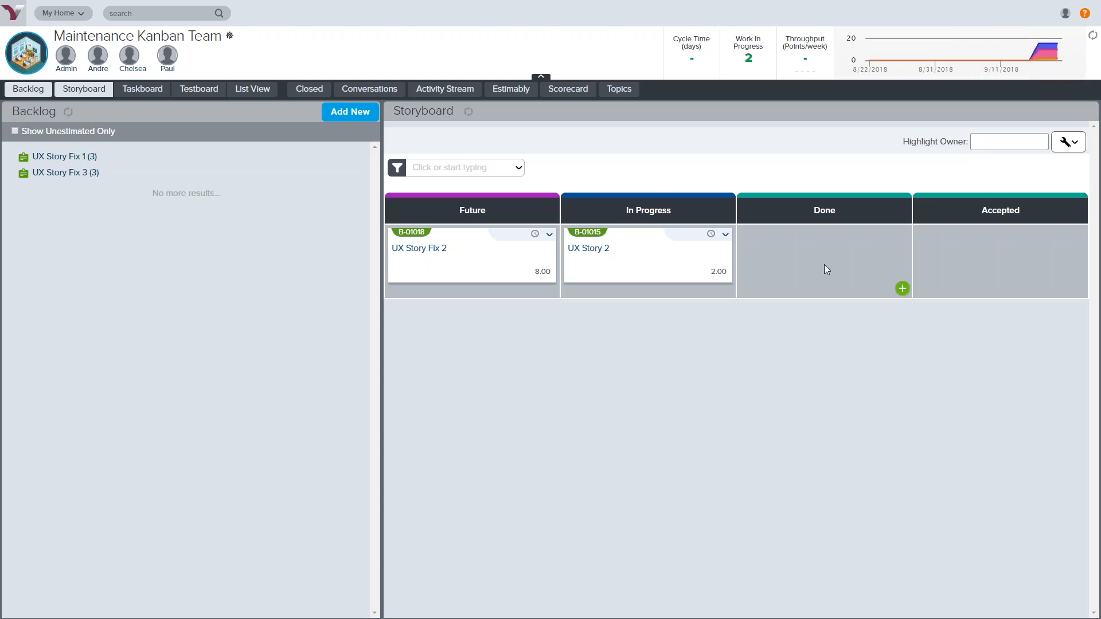
pyautogui.moveTo(712, 270); pyautogui.dragTo(658, 261)
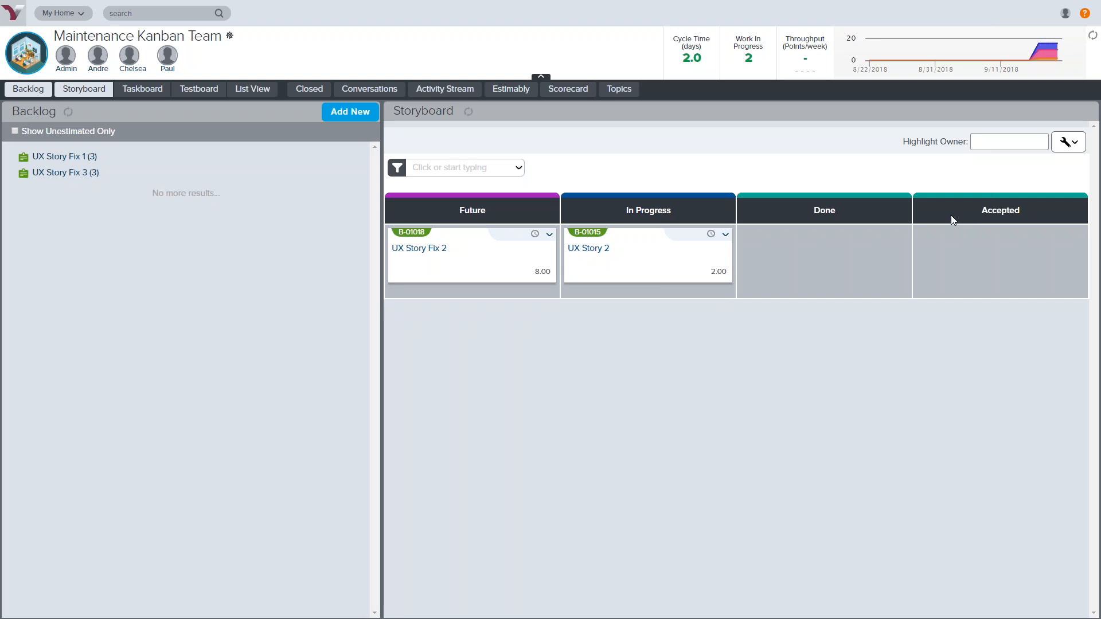
# Customize the storyboard with a WIP limit of 2 for In Progress and grouping by Class of Service, and save it.
pyautogui.moveTo(953, 220)
pyautogui.click(1067, 141)
pyautogui.click(1058, 181)
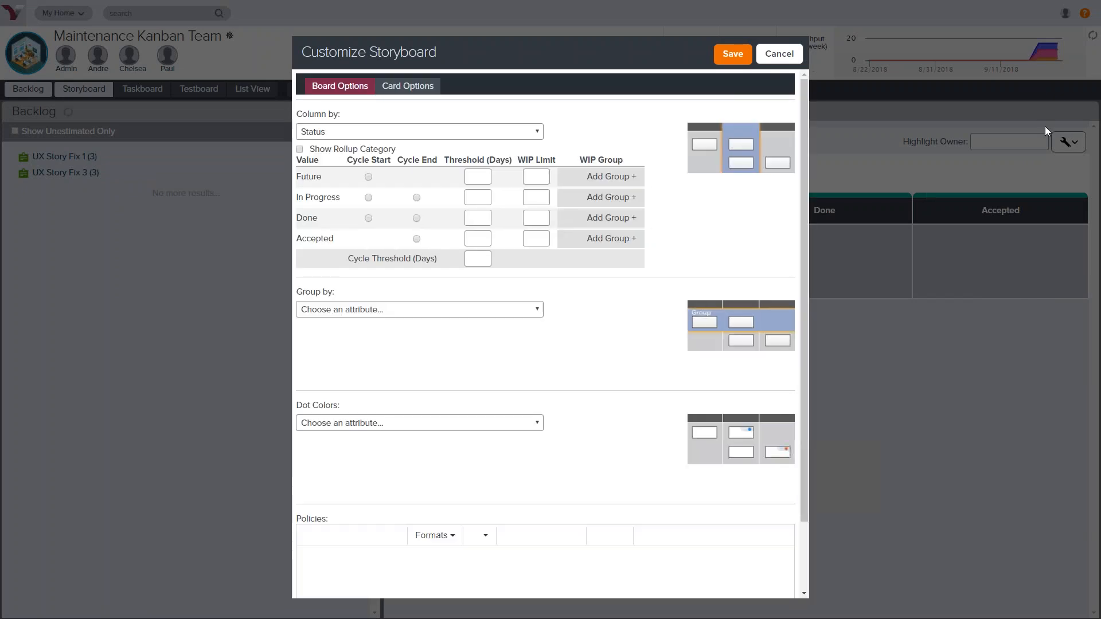
pyautogui.click(527, 197)
pyautogui.write('2')
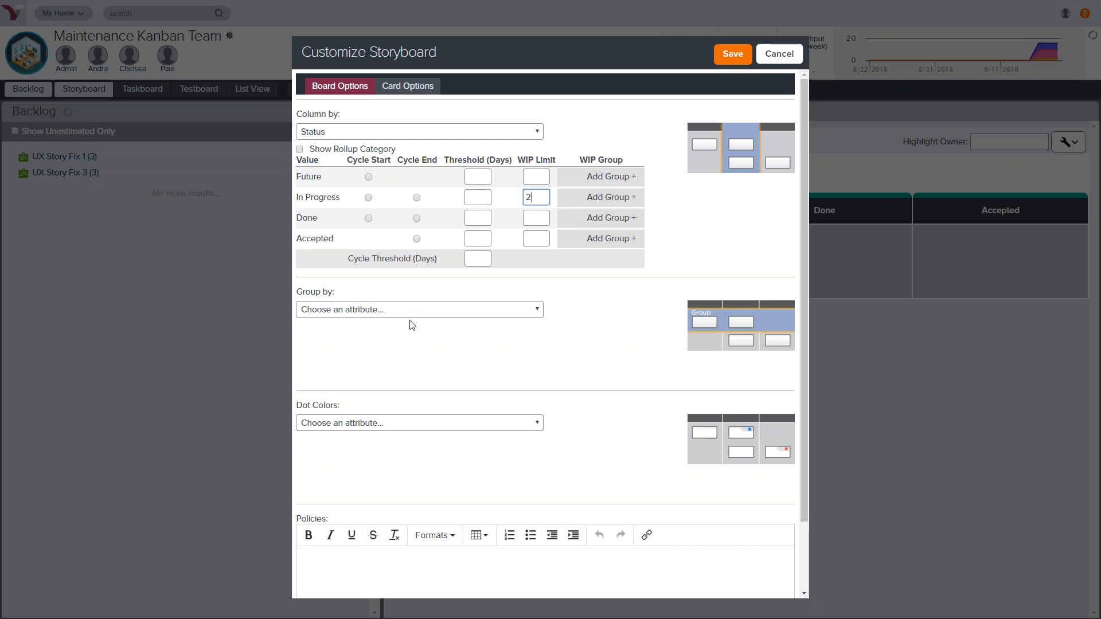
pyautogui.click(394, 311)
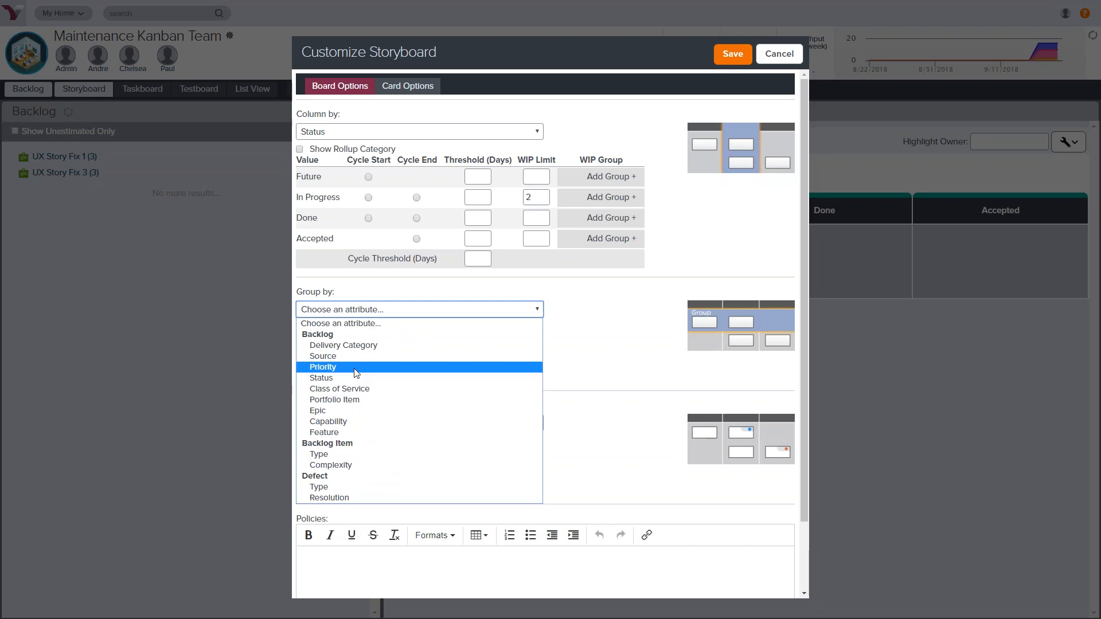
pyautogui.click(357, 389)
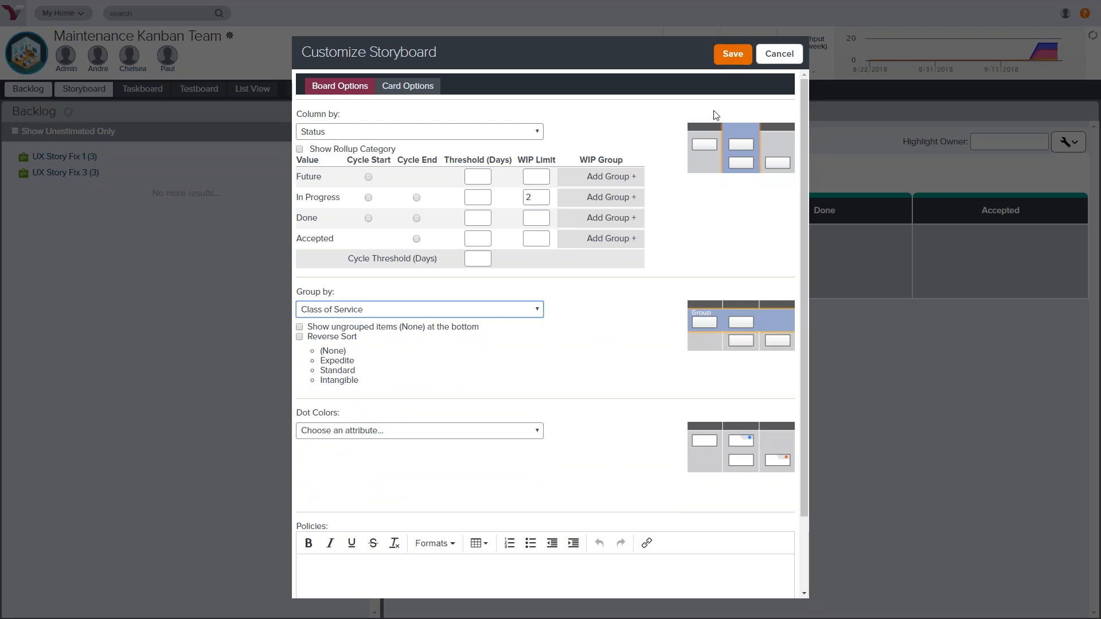
pyautogui.click(733, 54)
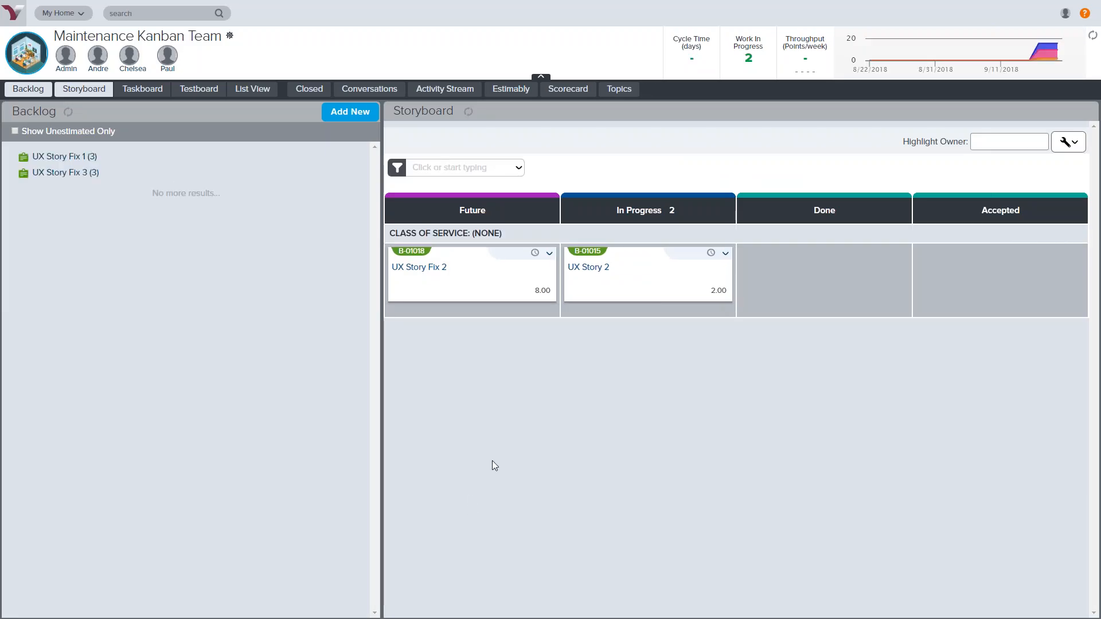
# Move the UX Story Fix 2 card from Future to In Progress.
pyautogui.moveTo(536, 277); pyautogui.dragTo(609, 300)
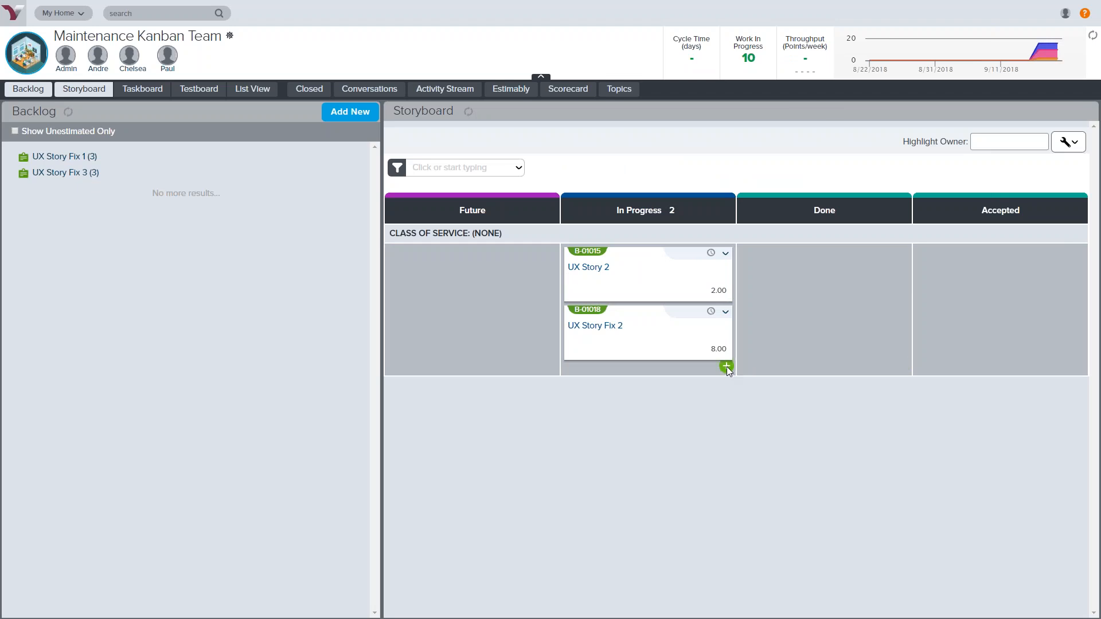
# Add a backlog item named "UX Story #3" to the In Progress column and move it to Future.
pyautogui.click(726, 366)
pyautogui.write('UX Story #3')
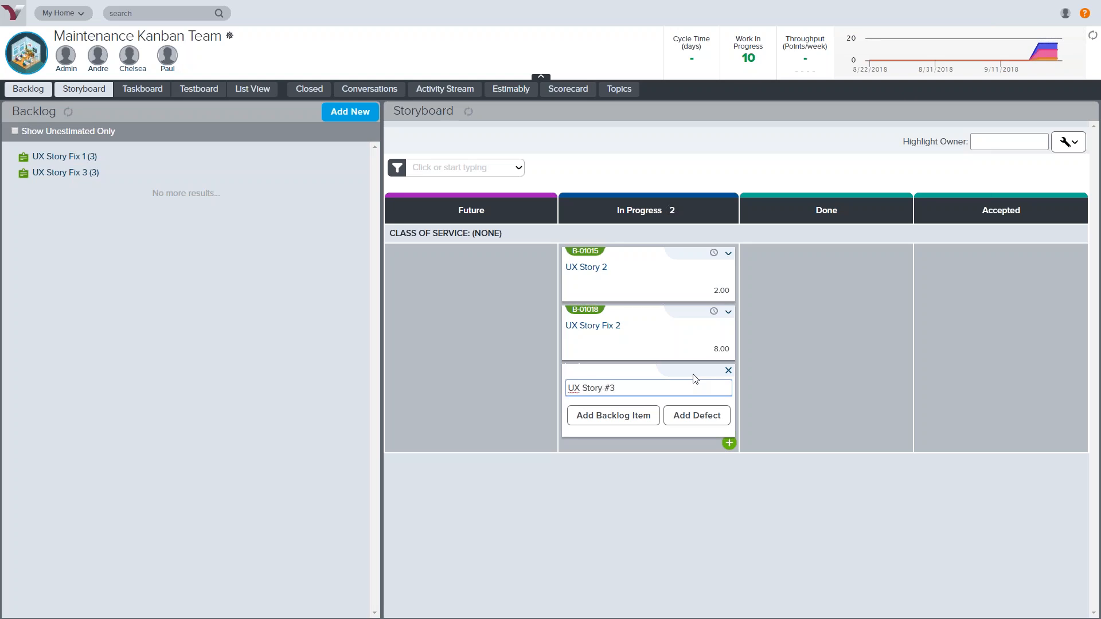
pyautogui.click(648, 418)
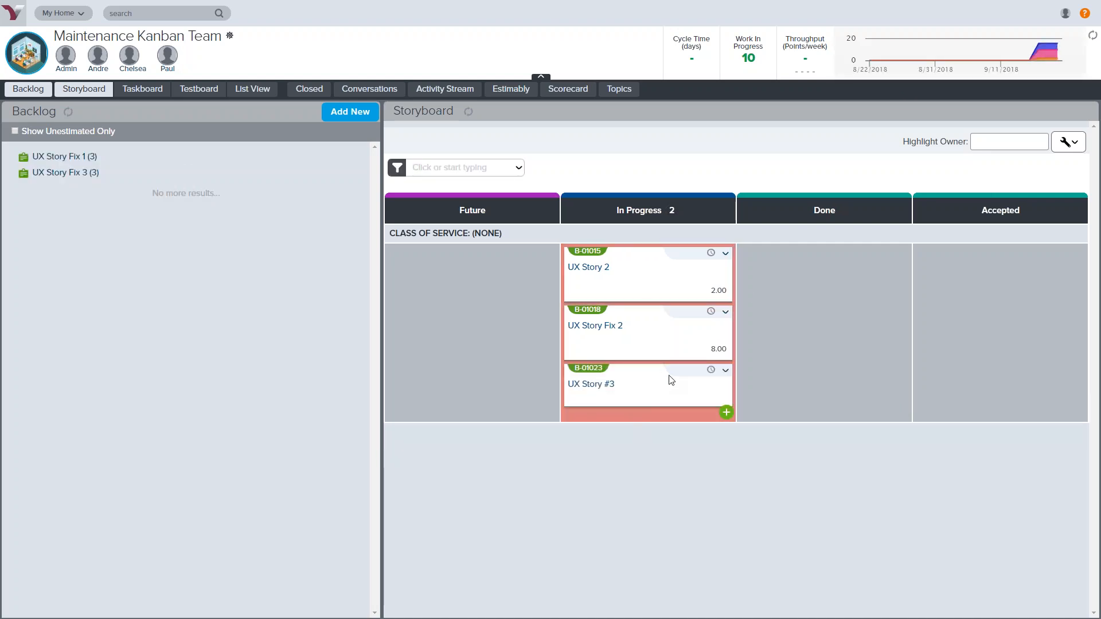
pyautogui.moveTo(674, 389); pyautogui.dragTo(499, 379)
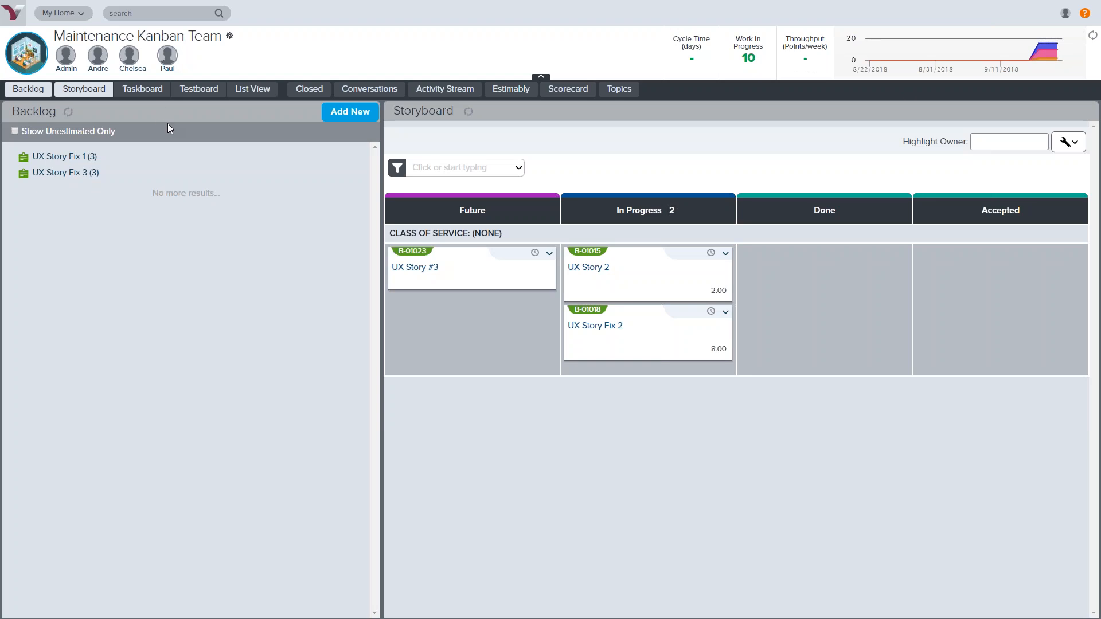
# Open My Dashboard to view the planning level summary and charts, and show the Team planning and tracking options.
pyautogui.click(83, 16)
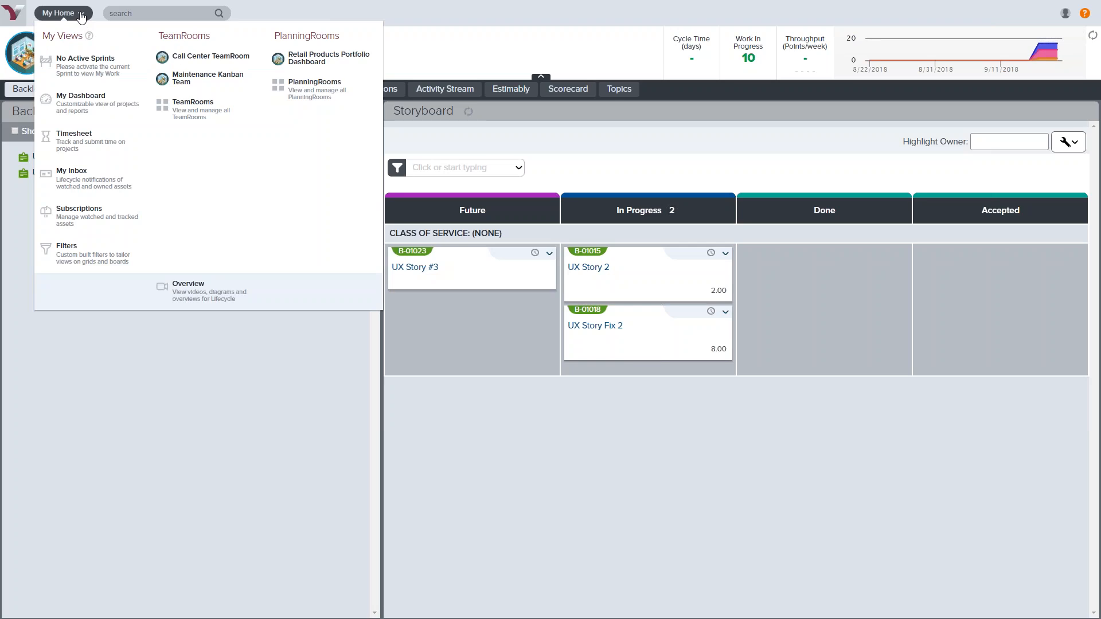
pyautogui.click(85, 102)
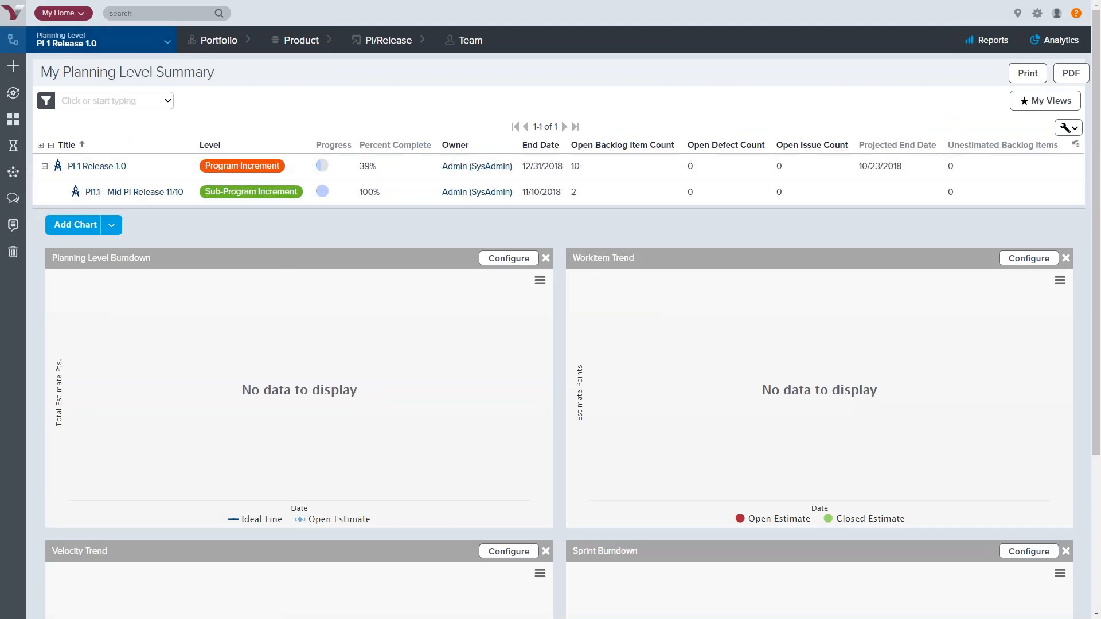
pyautogui.click(74, 15)
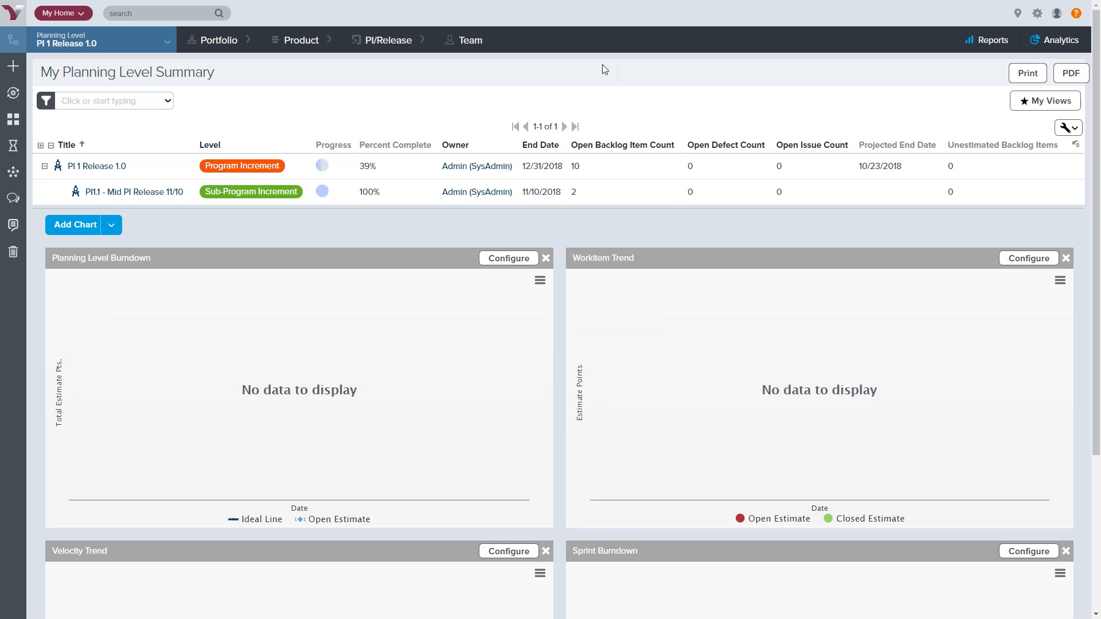
pyautogui.moveTo(498, 51)
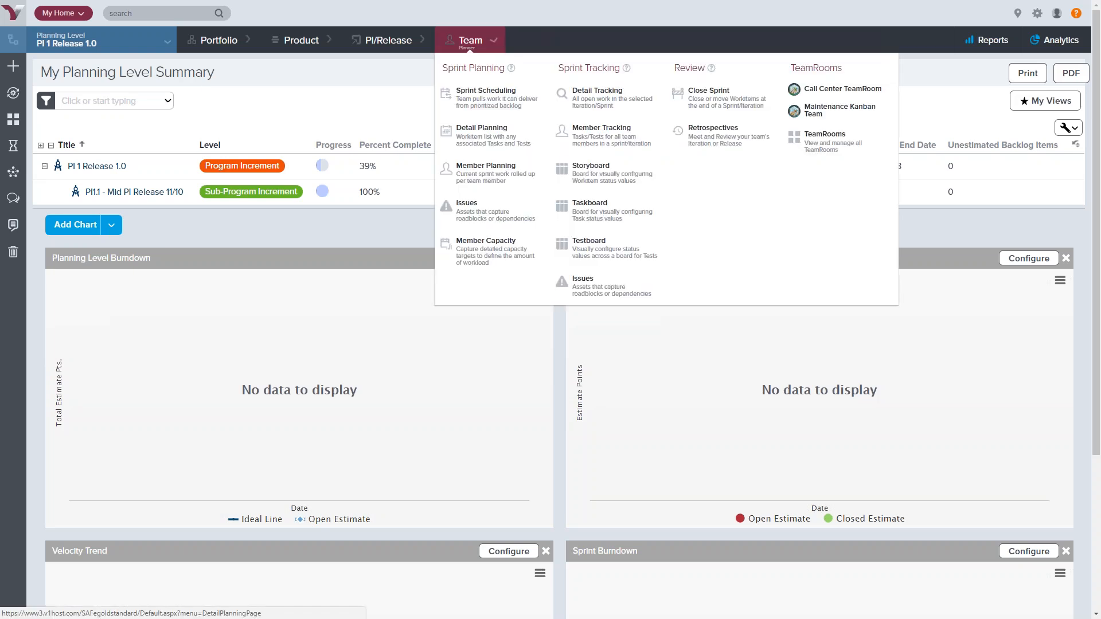
# Open the Close Sprint page for Sprint 2 and examine its remaining items, the first item's available actions and the team filter.
pyautogui.click(728, 99)
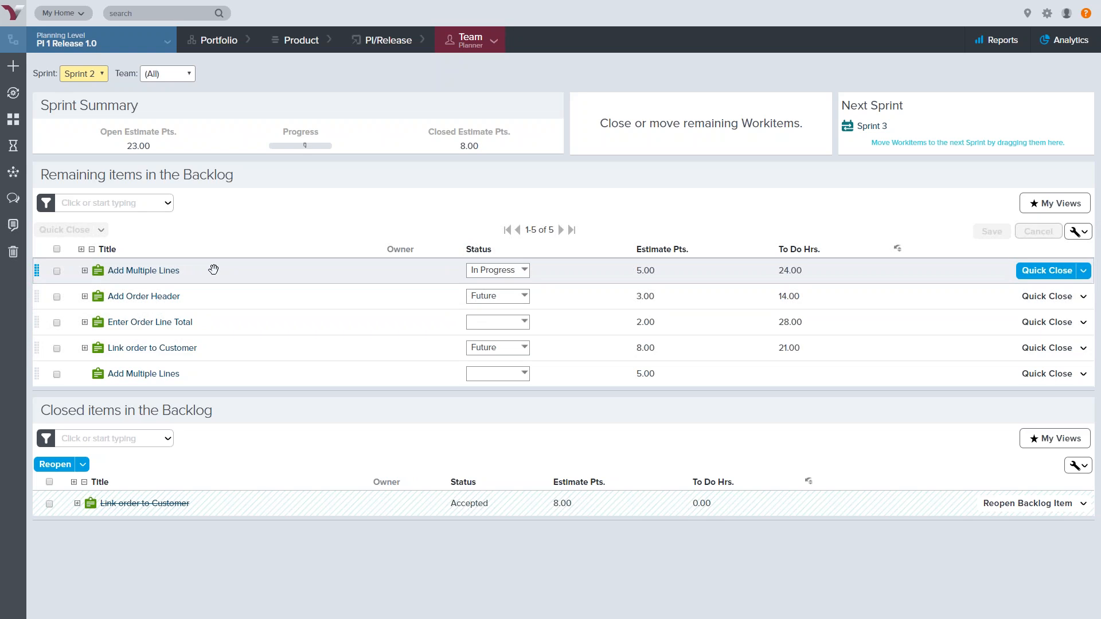
pyautogui.moveTo(212, 270); pyautogui.dragTo(240, 268)
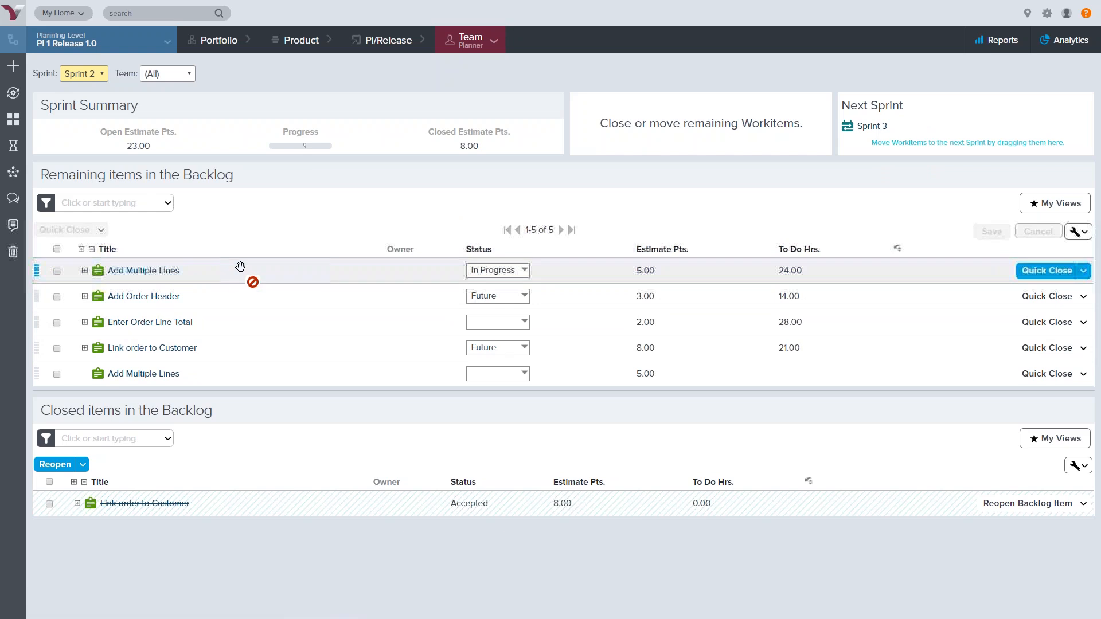
pyautogui.click(1083, 270)
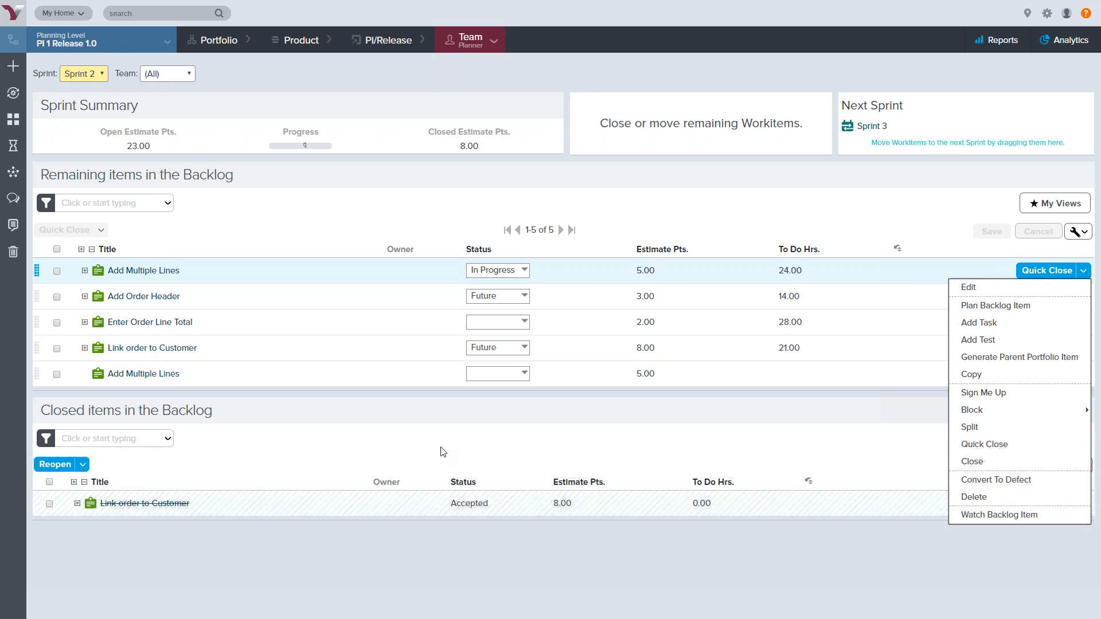
pyautogui.click(498, 448)
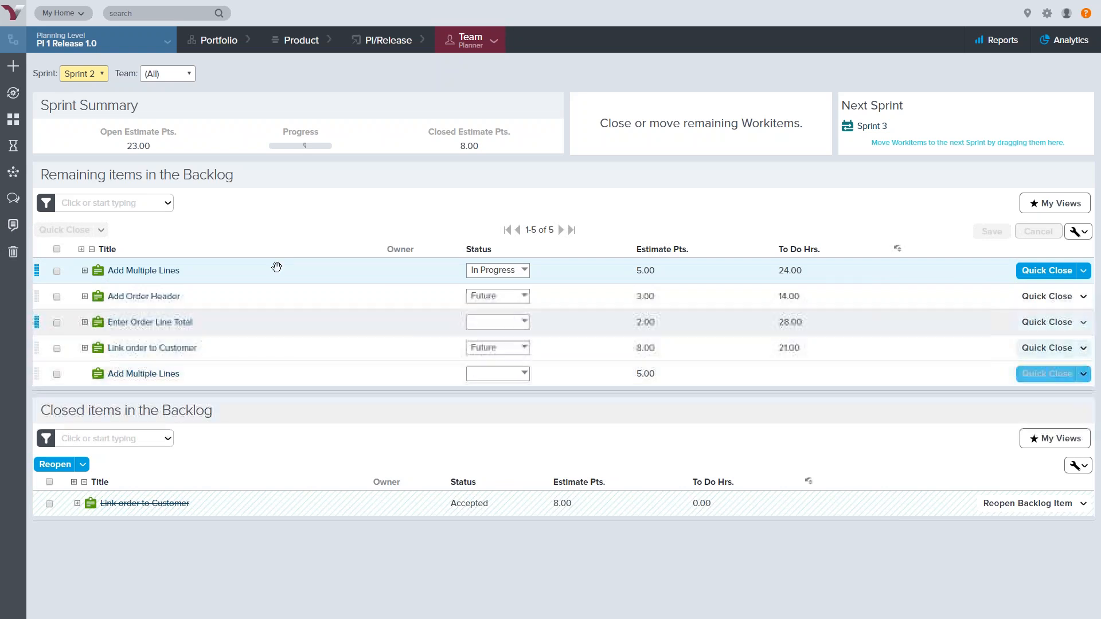
pyautogui.click(169, 74)
pyautogui.click(166, 73)
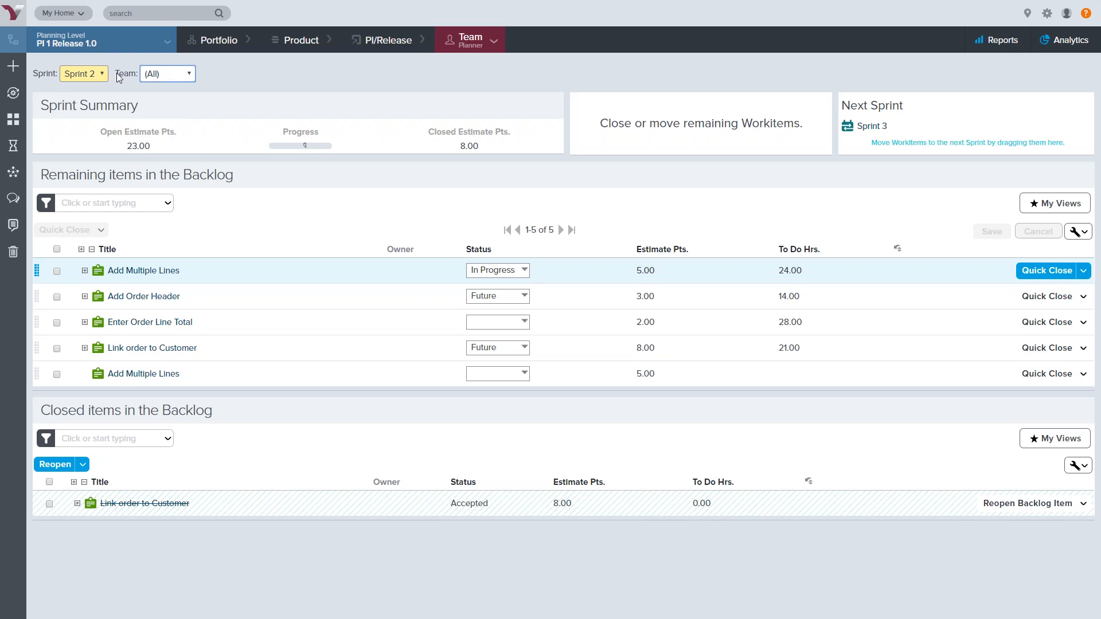
# Add a retrospective titled "SP1 REtro" at planning level PI 1 Release 1.0 and save it.
pyautogui.click(494, 40)
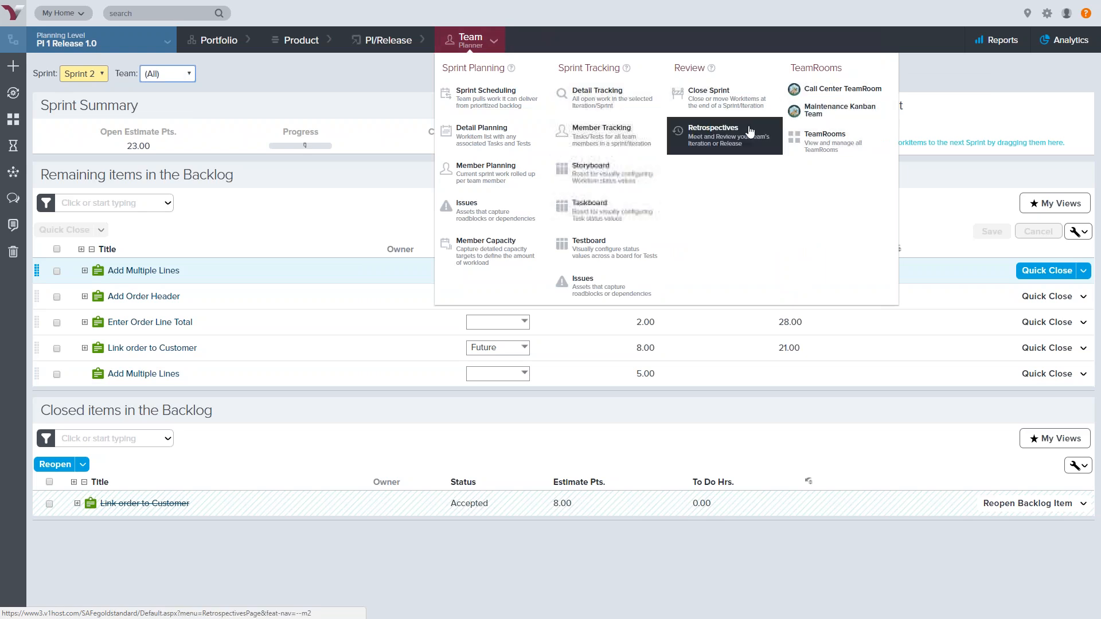
pyautogui.click(734, 134)
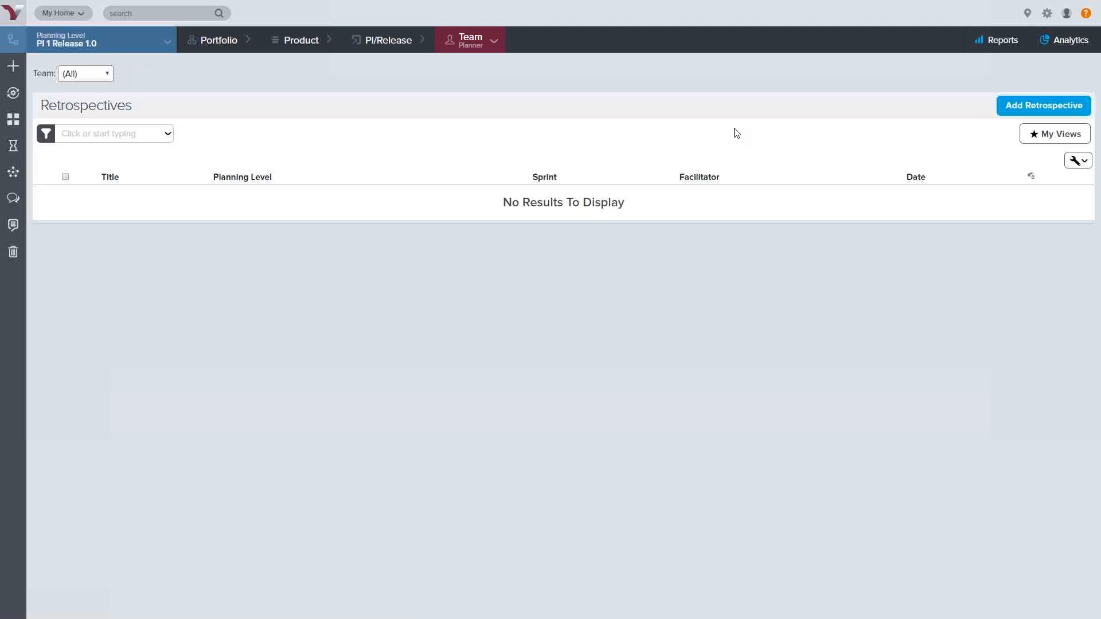
pyautogui.click(1026, 109)
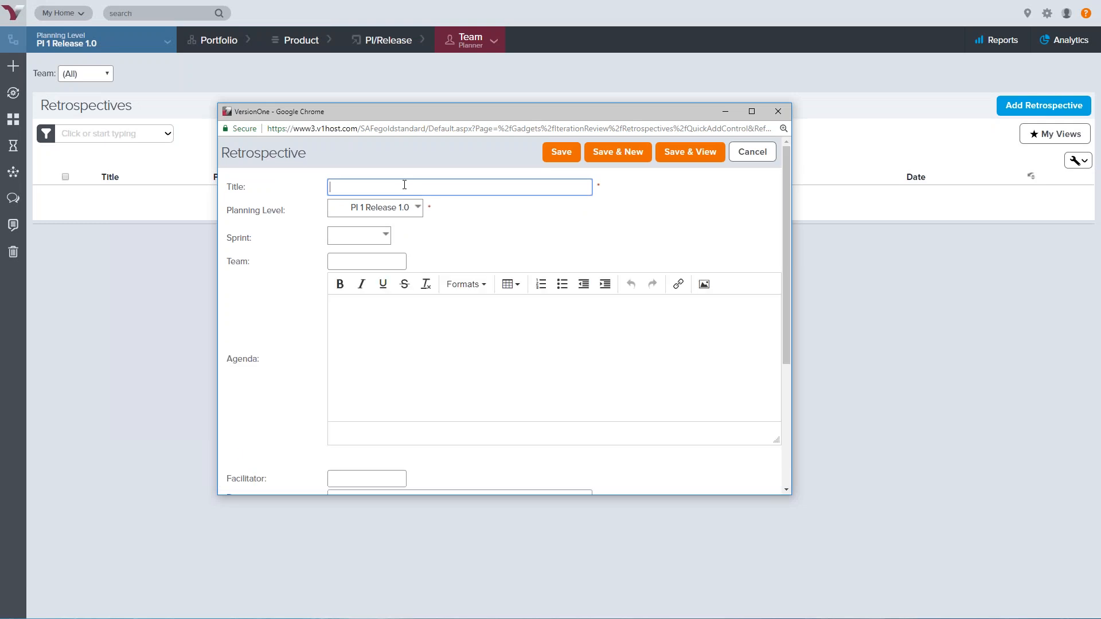
pyautogui.write('SP1 REtro')
pyautogui.click(561, 342)
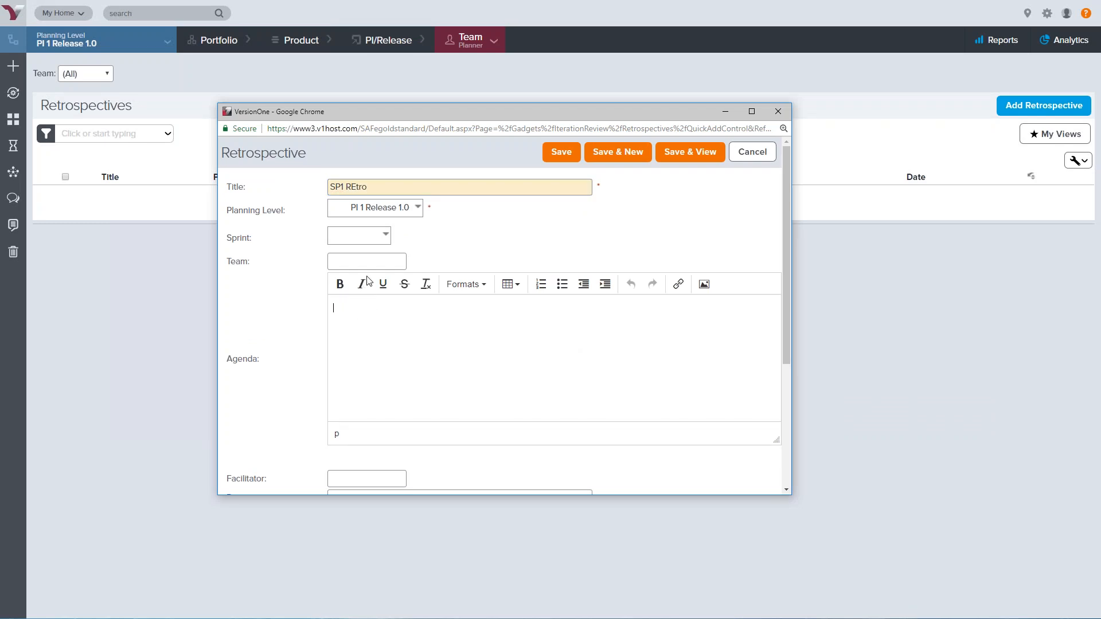
pyautogui.scroll(-3, 414, 375)
pyautogui.click(398, 422)
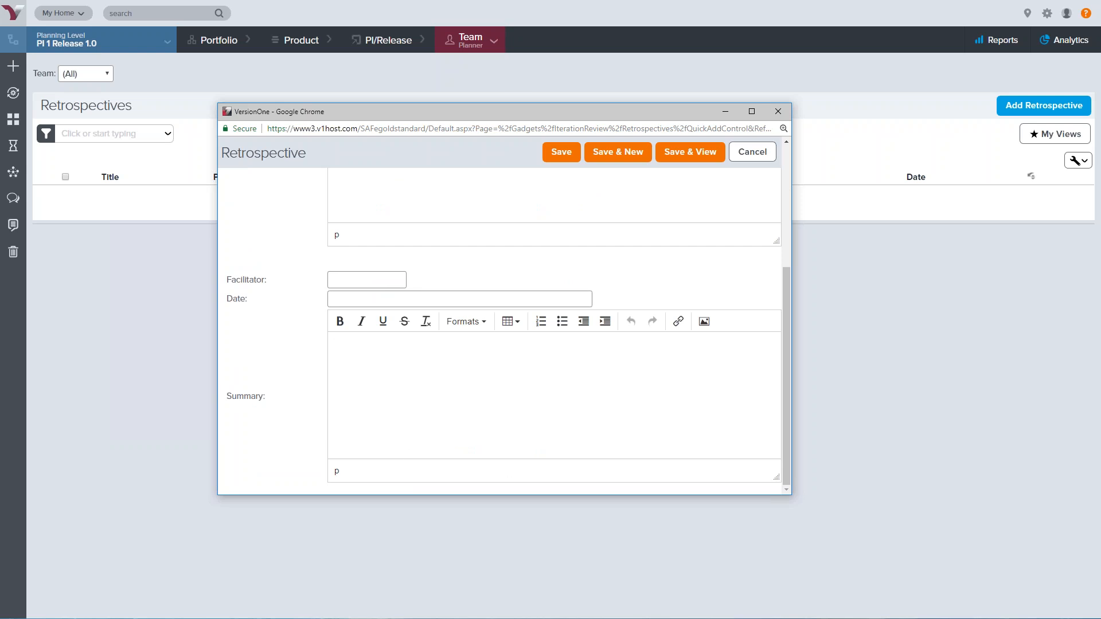
pyautogui.click(552, 153)
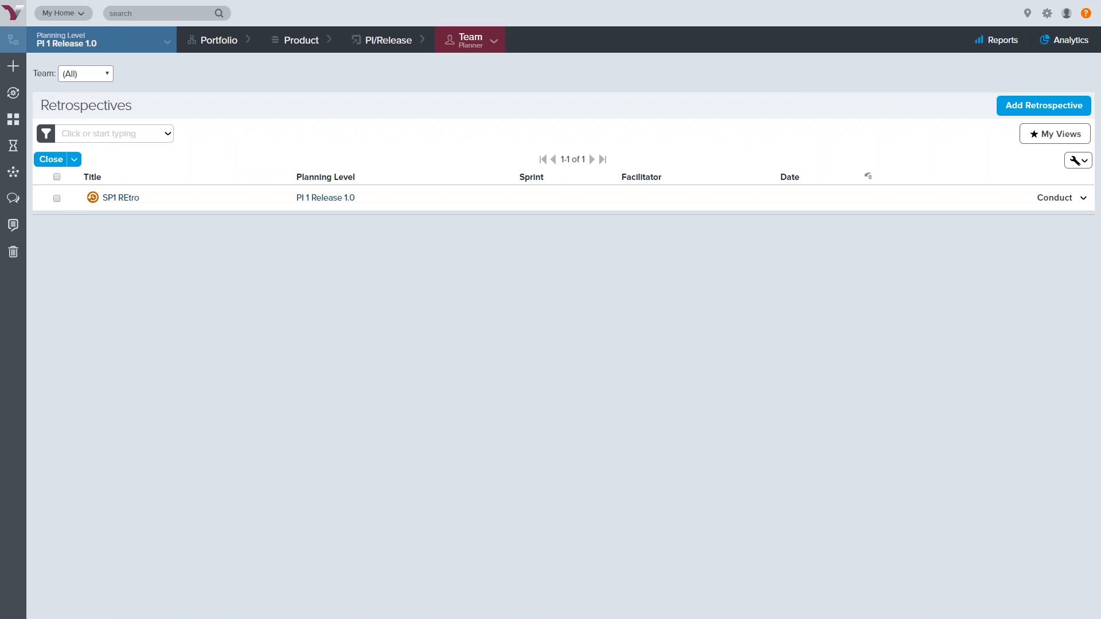
# Conduct the SP1 REtro retrospective and review its details, issues and identified backlog items sections.
pyautogui.click(1052, 197)
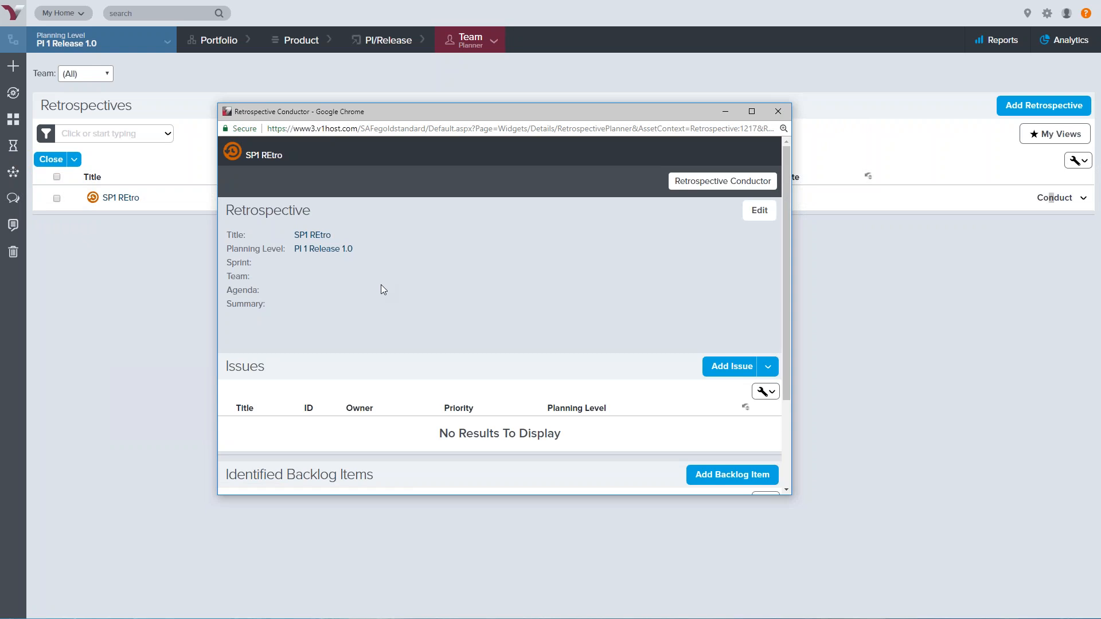
pyautogui.scroll(-2, 385, 280)
pyautogui.scroll(2, 389, 276)
pyautogui.scroll(-2, 389, 275)
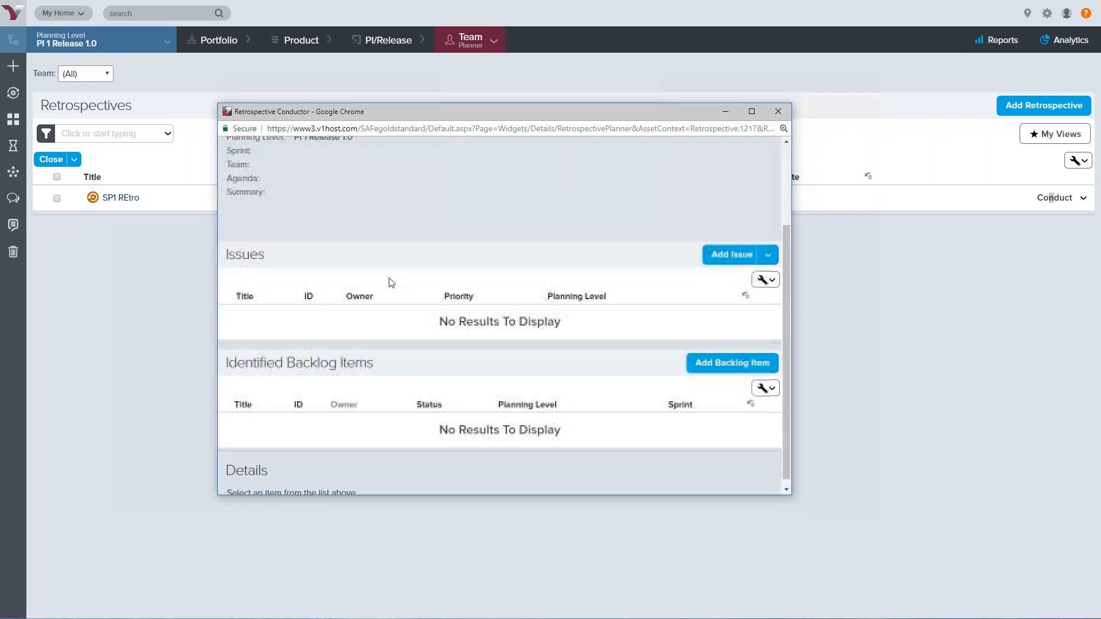
# Start a new issue of type Retro Action Item in the retrospective, and close the conductor window without saving.
pyautogui.click(737, 253)
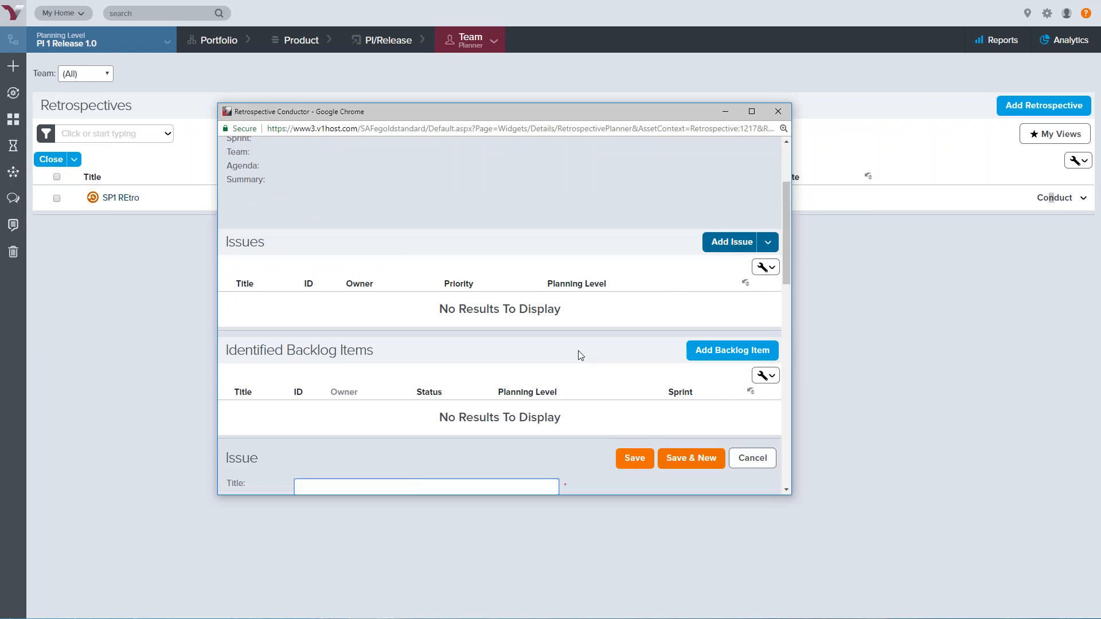
pyautogui.scroll(-5, 579, 347)
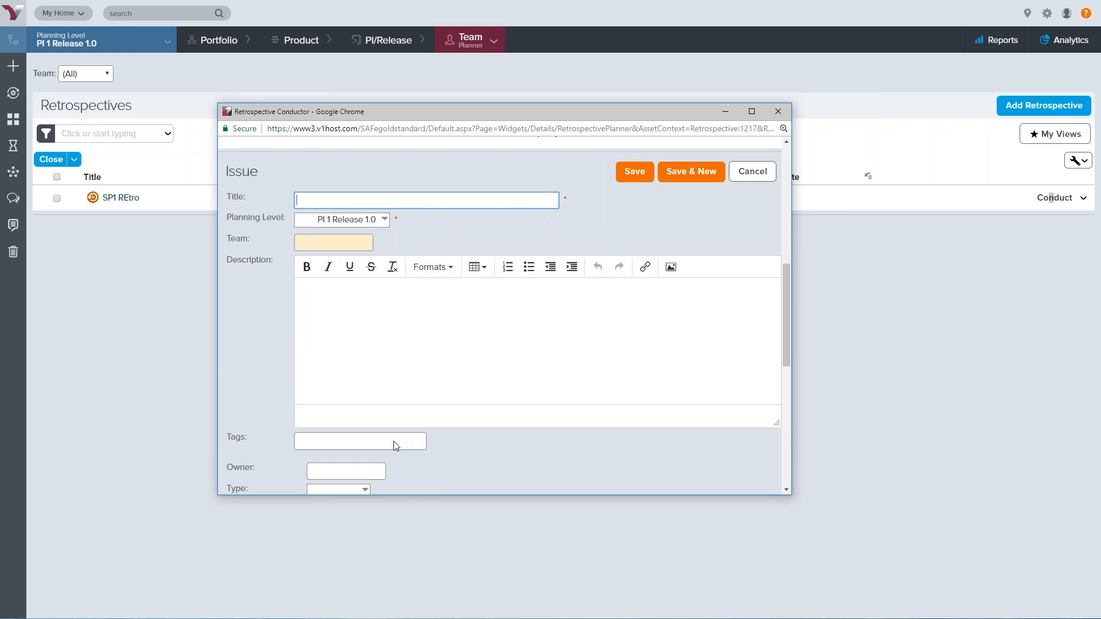
pyautogui.click(367, 490)
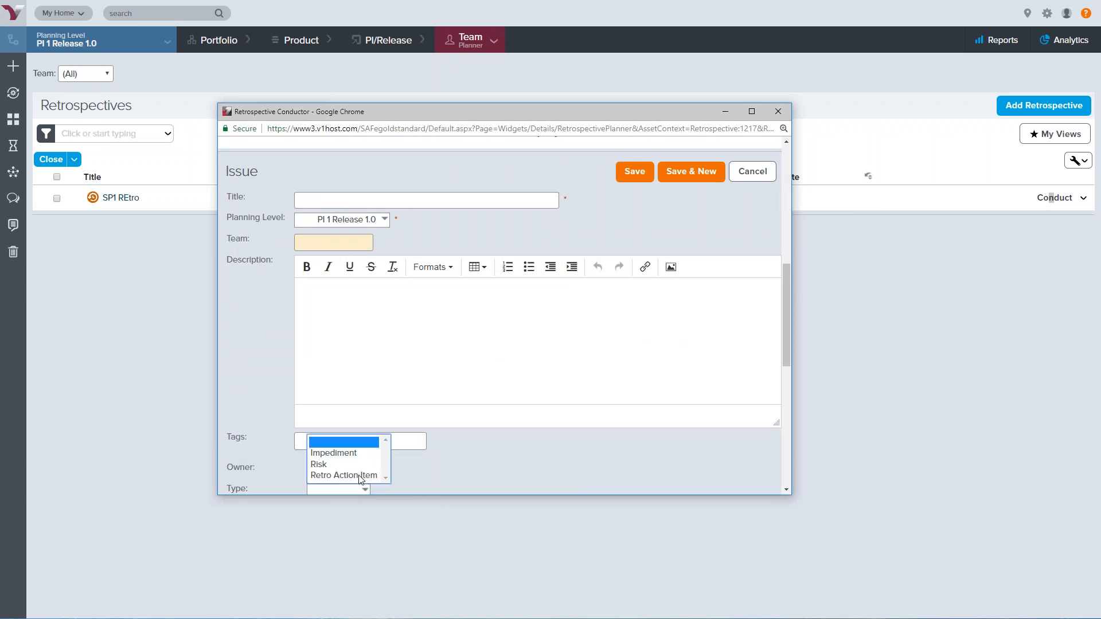
pyautogui.click(359, 474)
pyautogui.moveTo(505, 499); pyautogui.dragTo(505, 567)
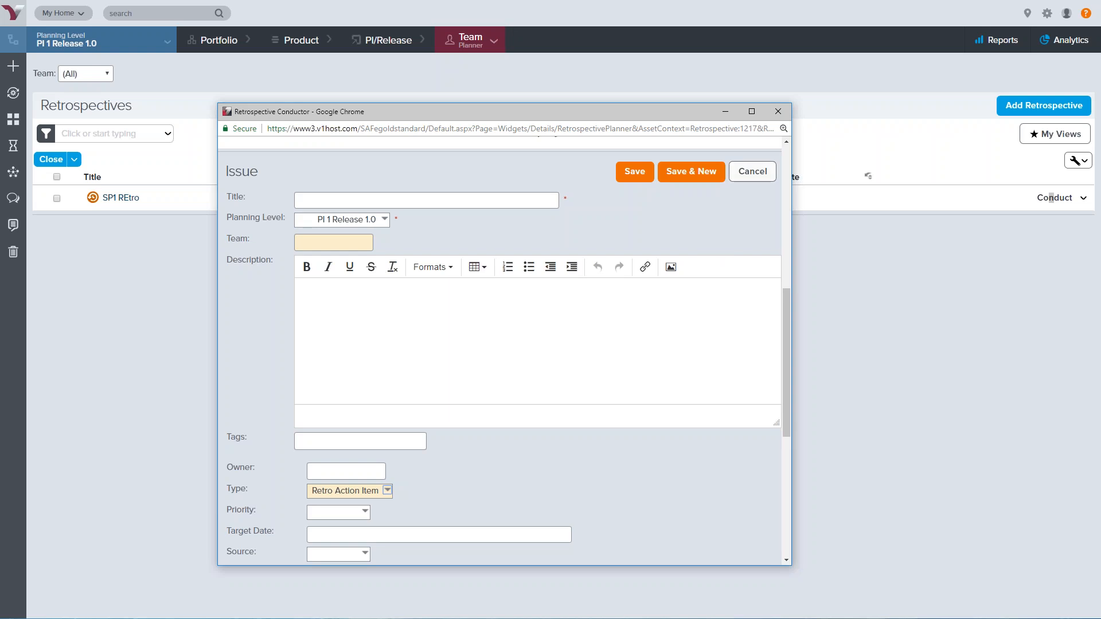
pyautogui.click(777, 111)
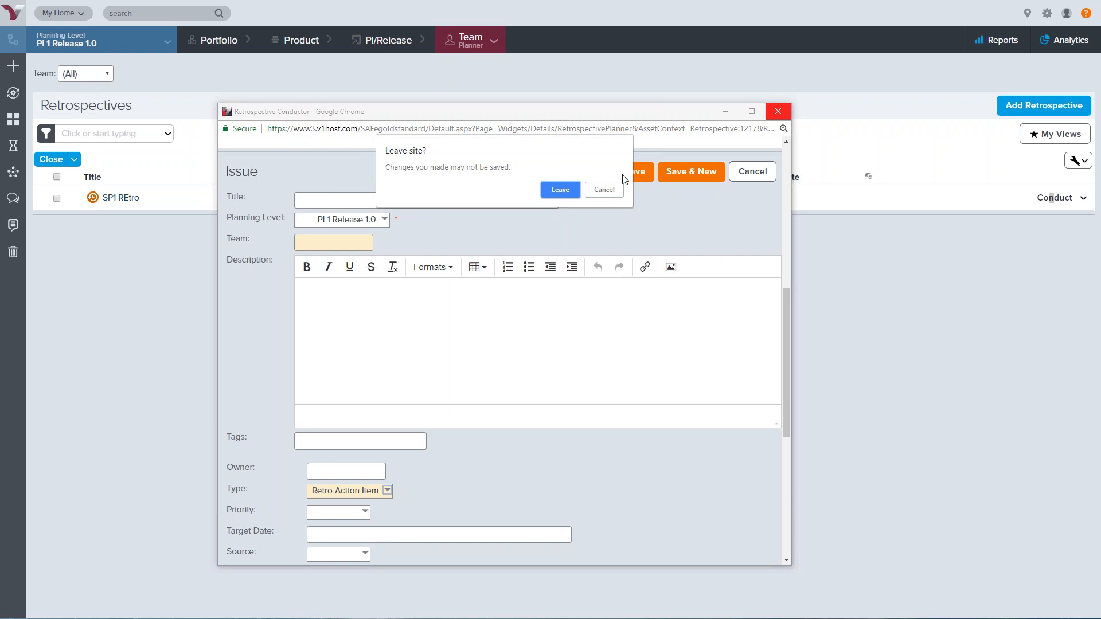
pyautogui.click(574, 195)
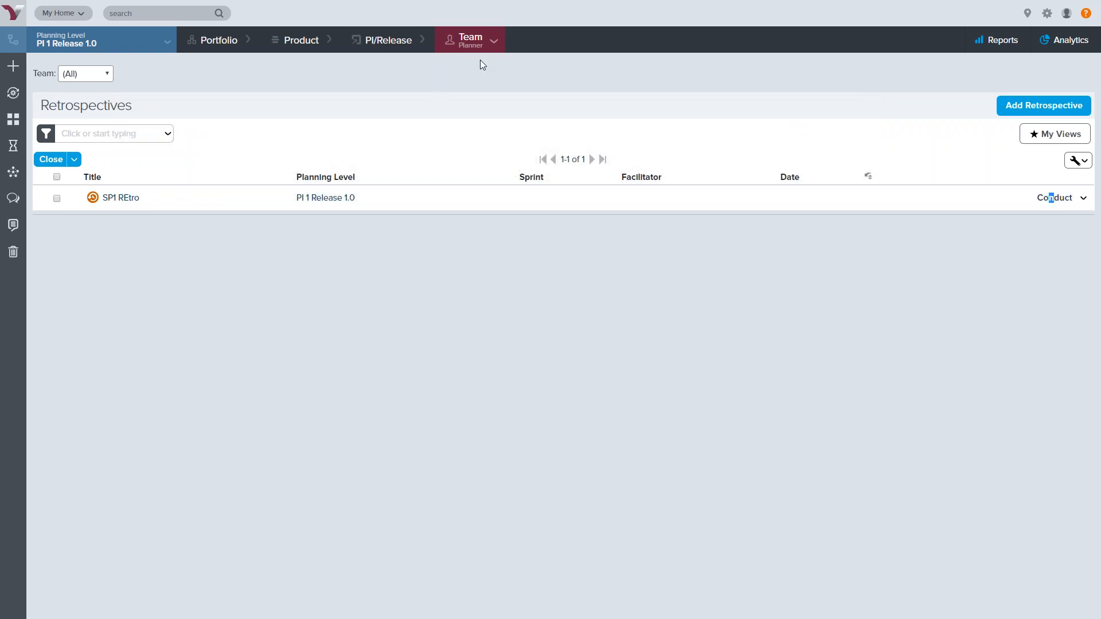
# Look through the PI/Release, Product and Team options, and open the Call Center TeamRoom.
pyautogui.click(488, 44)
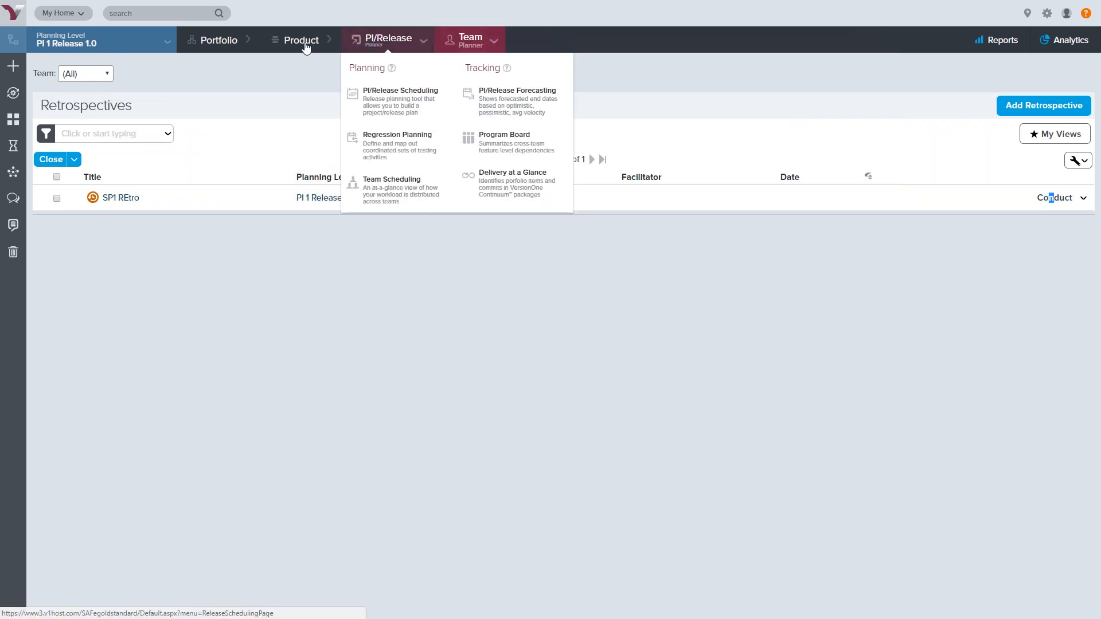
pyautogui.moveTo(307, 43)
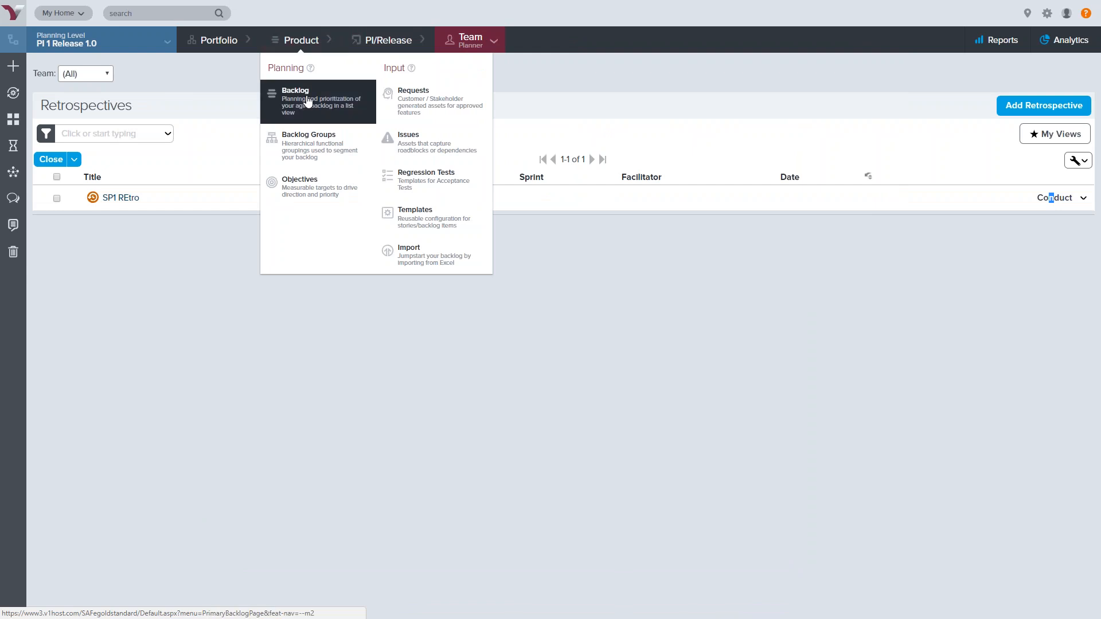
pyautogui.moveTo(453, 43)
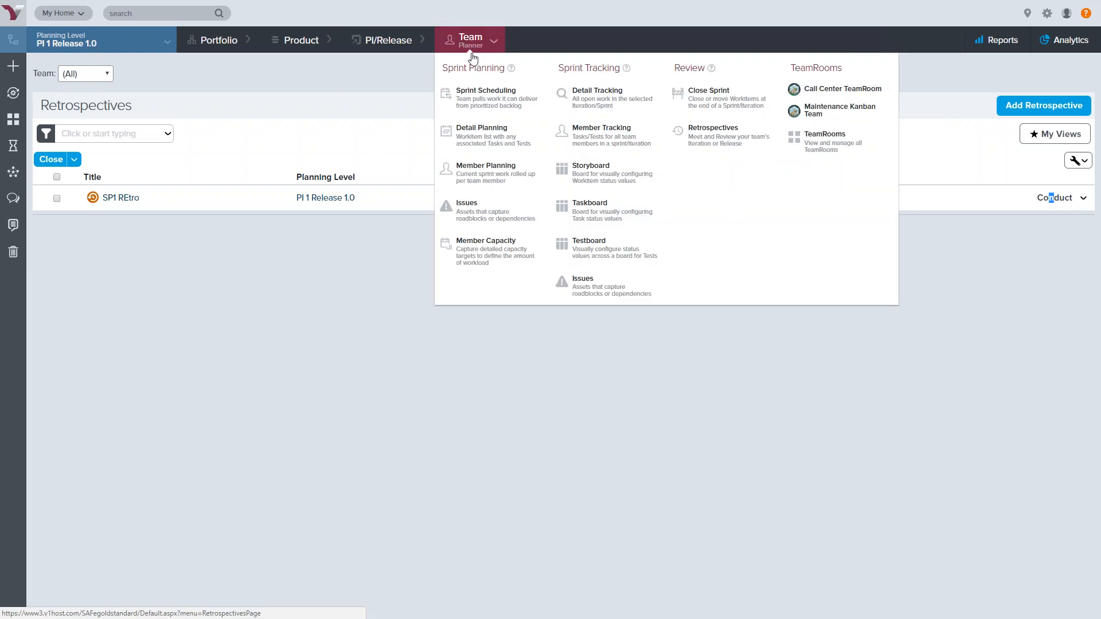
pyautogui.click(803, 97)
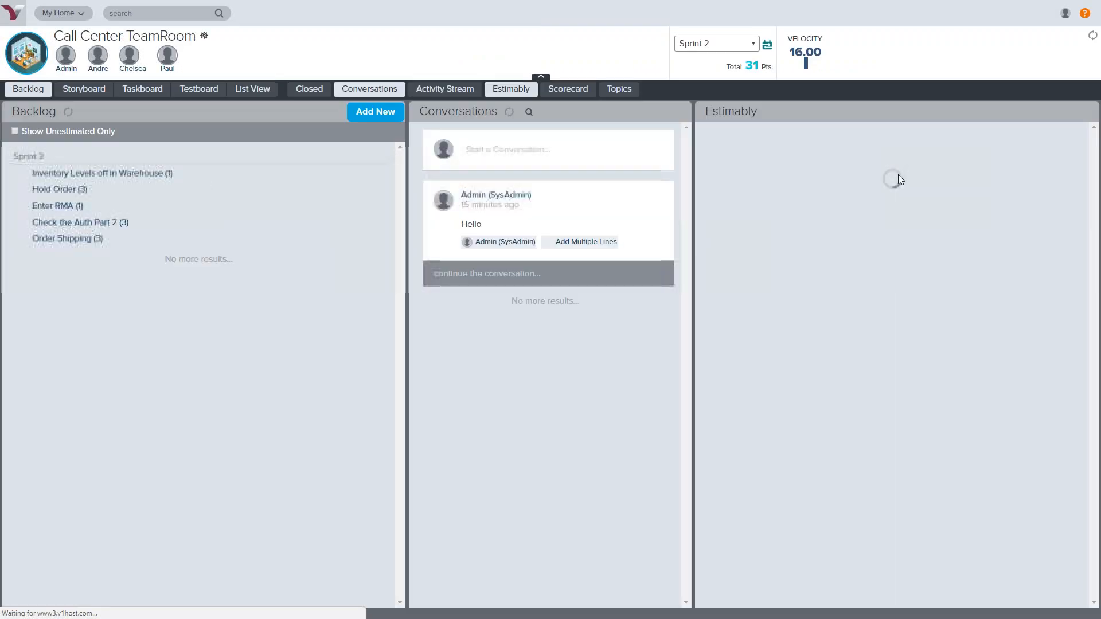
# Replace the TeamRoom's Estimably and Conversations panels with the Scorecard, and display its Burn Up chart.
pyautogui.click(509, 89)
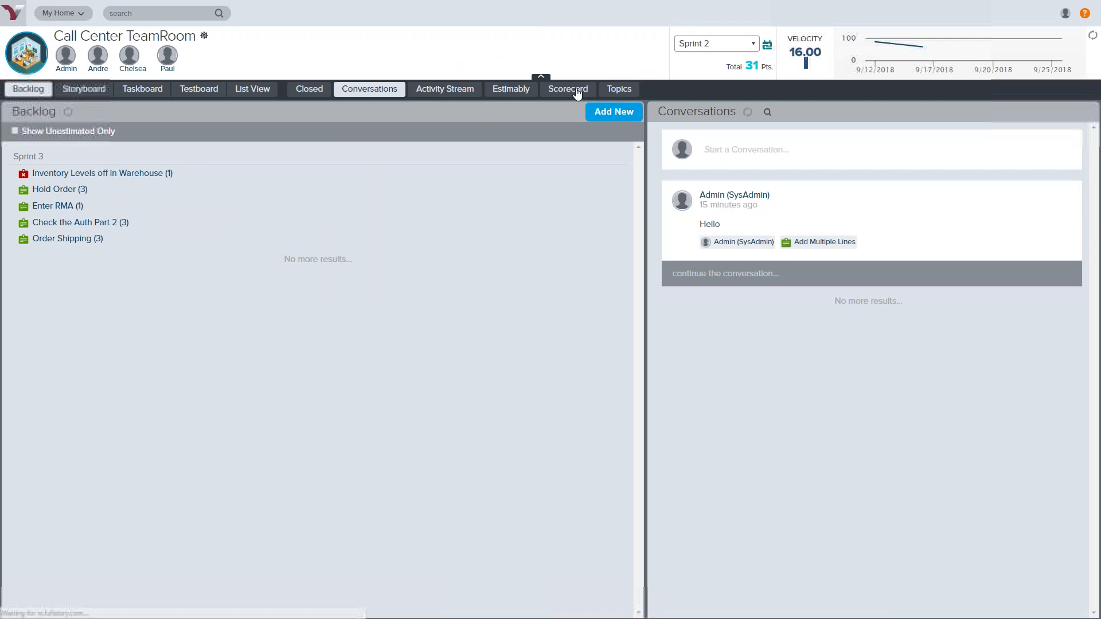
pyautogui.click(568, 89)
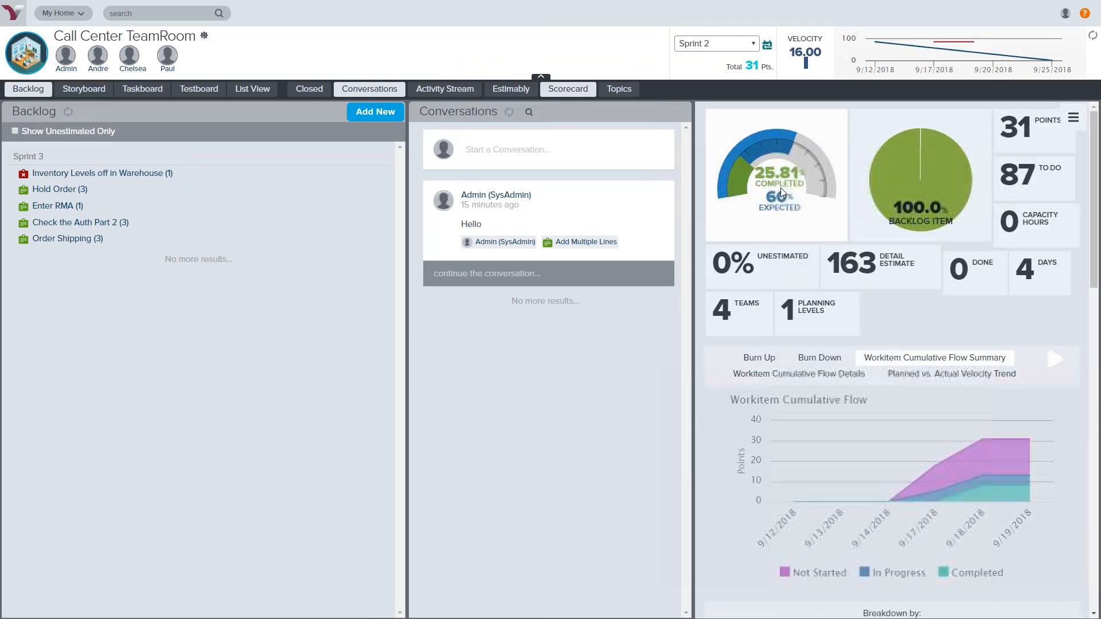
pyautogui.click(372, 89)
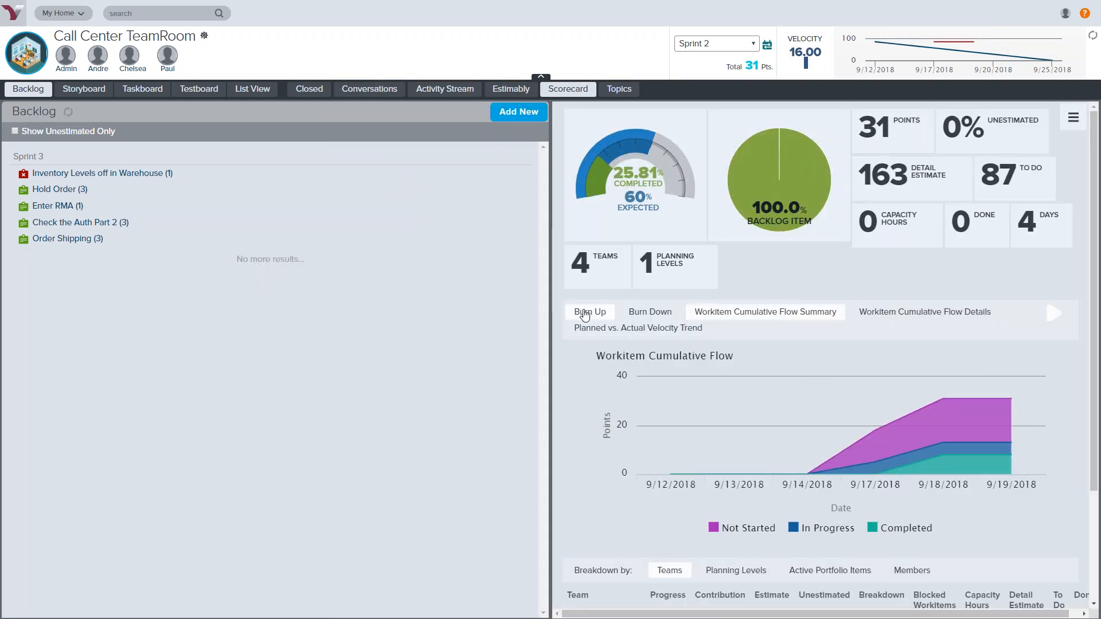
pyautogui.click(658, 312)
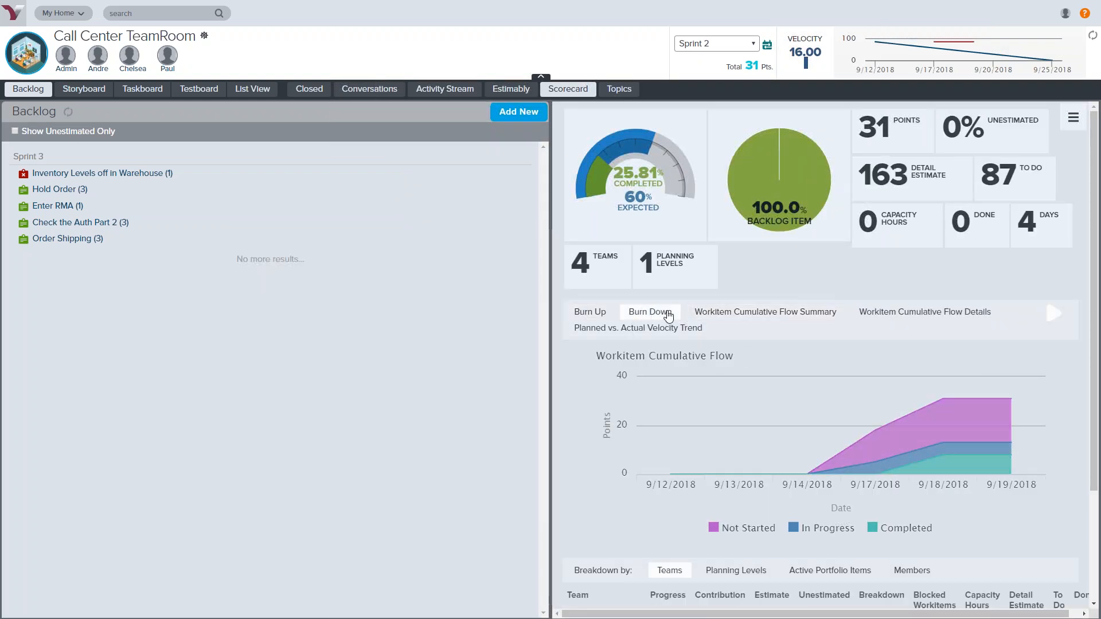
pyautogui.click(595, 314)
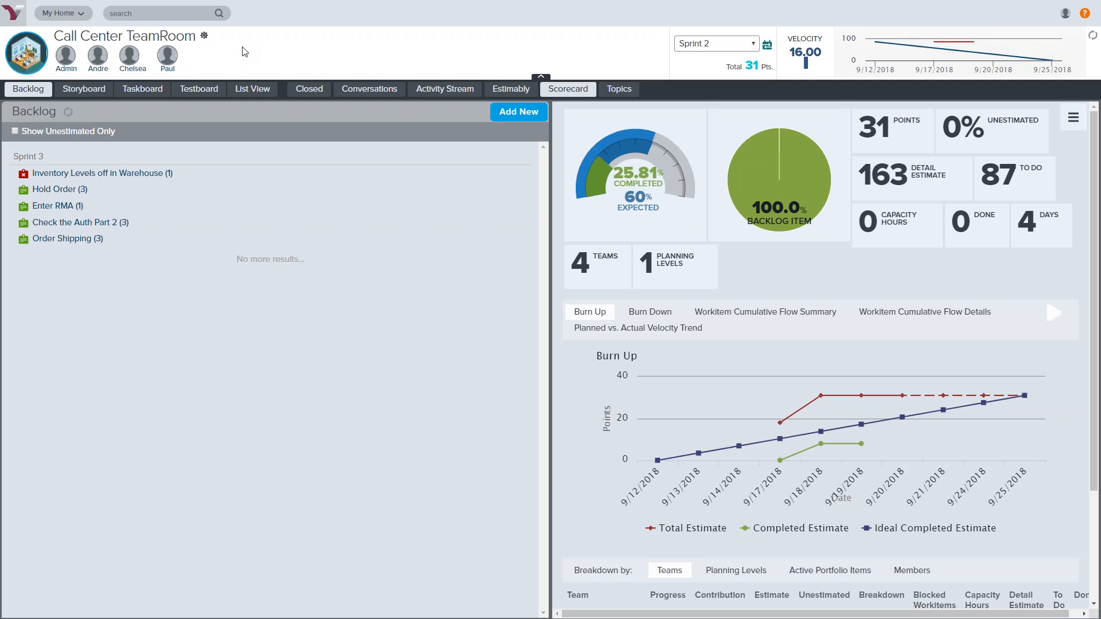
# Open My Work to review the workitem, member and sprint summaries.
pyautogui.click(77, 14)
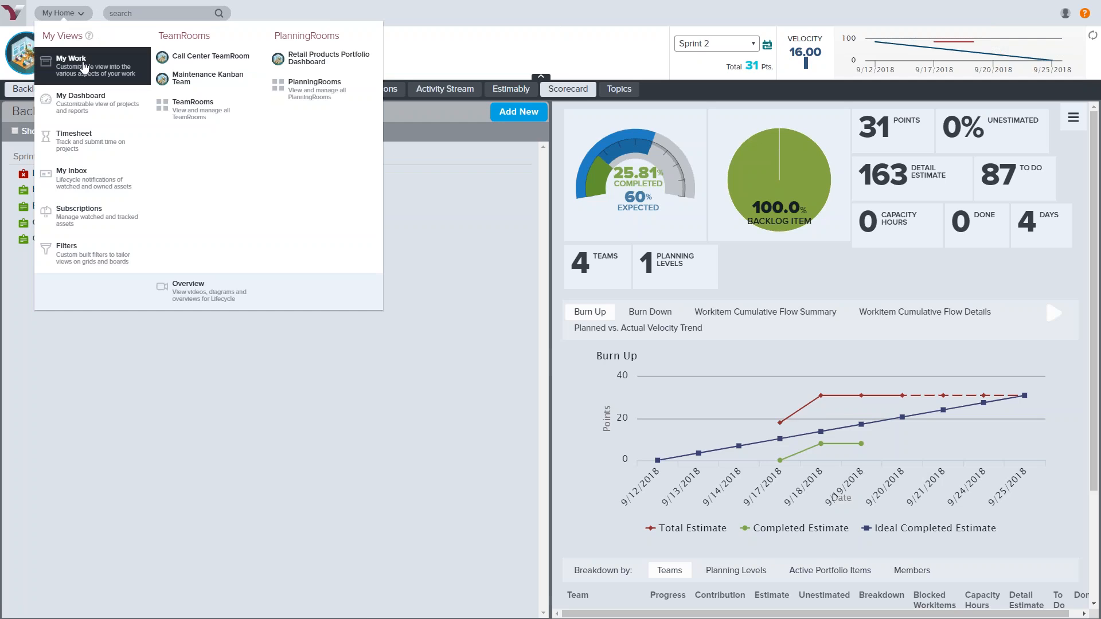
pyautogui.click(84, 67)
pyautogui.click(59, 13)
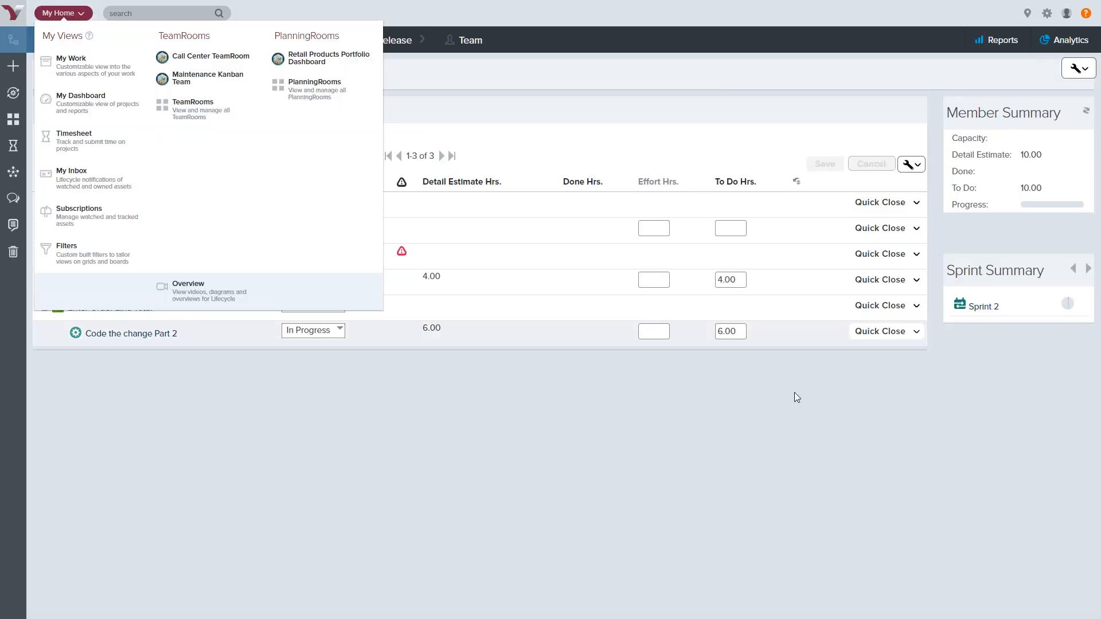
pyautogui.click(797, 398)
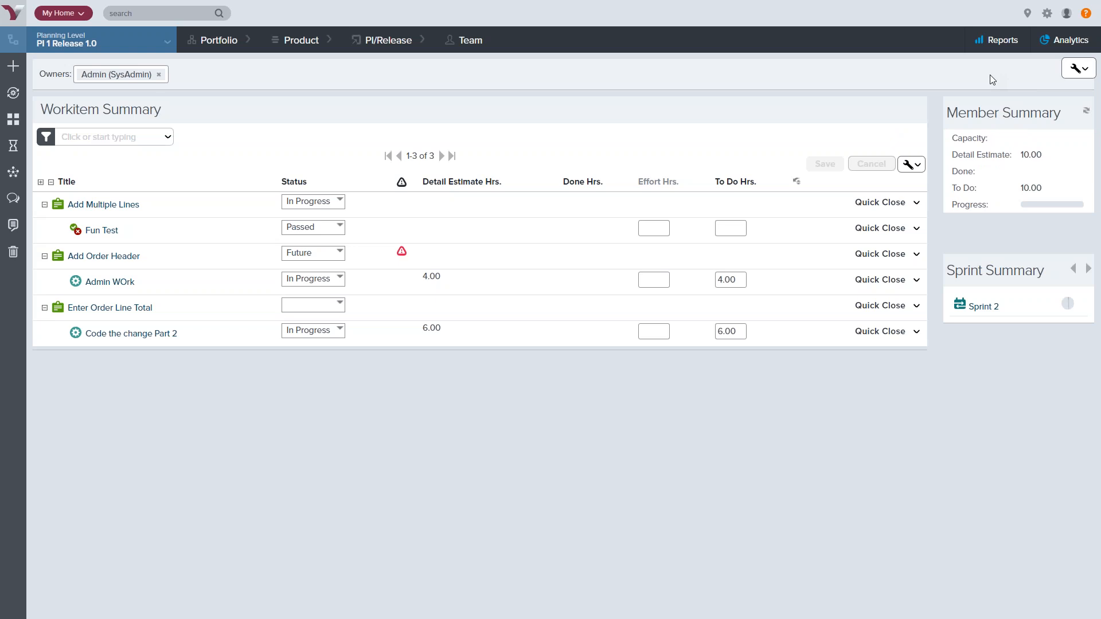
# Open the full list of reports and run the Sprint Burndown report for PI 1 Release 1.0.
pyautogui.moveTo(996, 50)
pyautogui.click(966, 101)
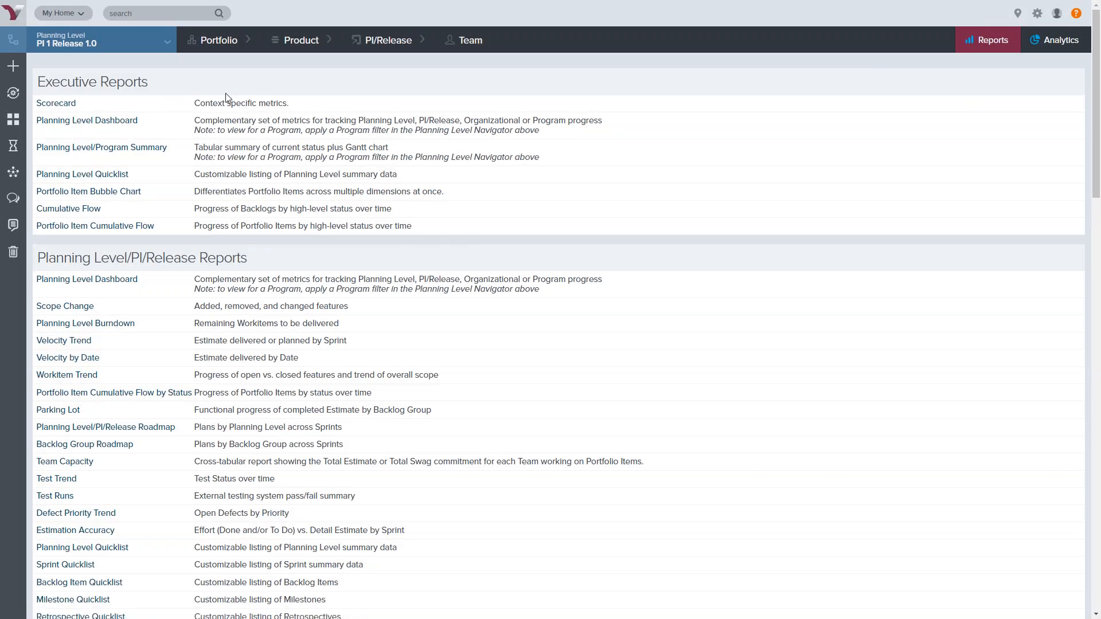
pyautogui.scroll(-10, 338, 254)
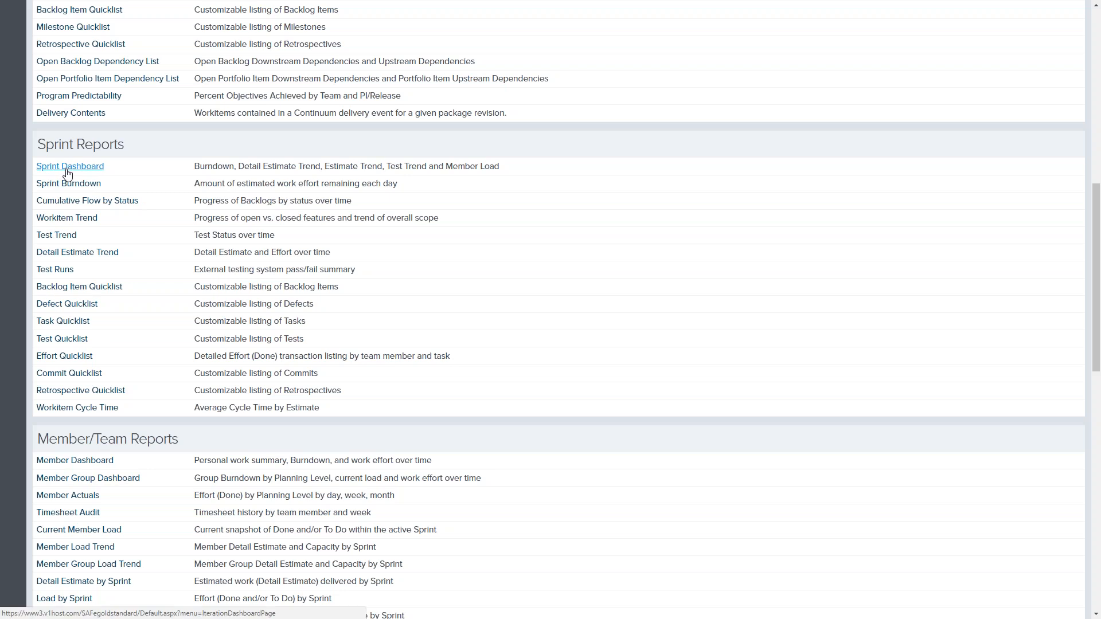
pyautogui.click(79, 186)
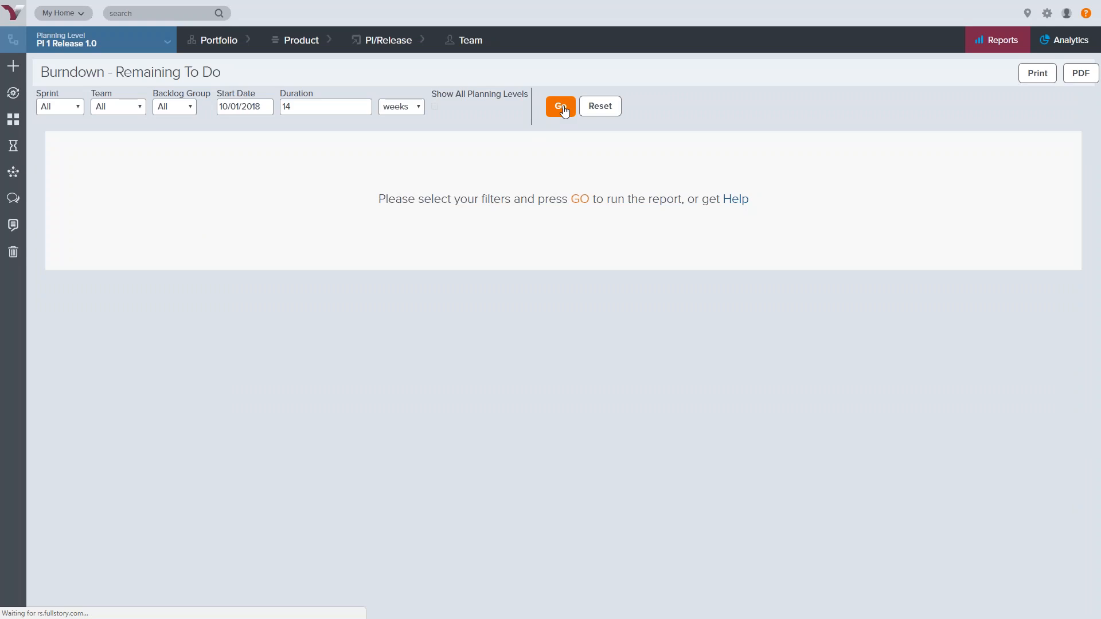
pyautogui.click(562, 109)
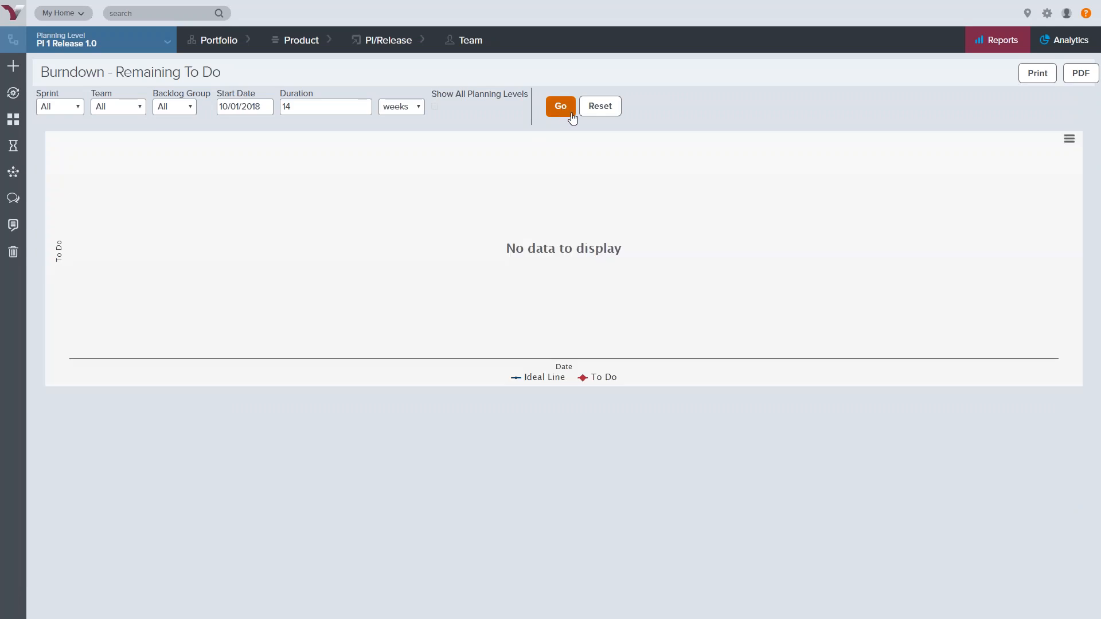
# Switch the planning level to Call Center and run the burndown report again.
pyautogui.click(144, 46)
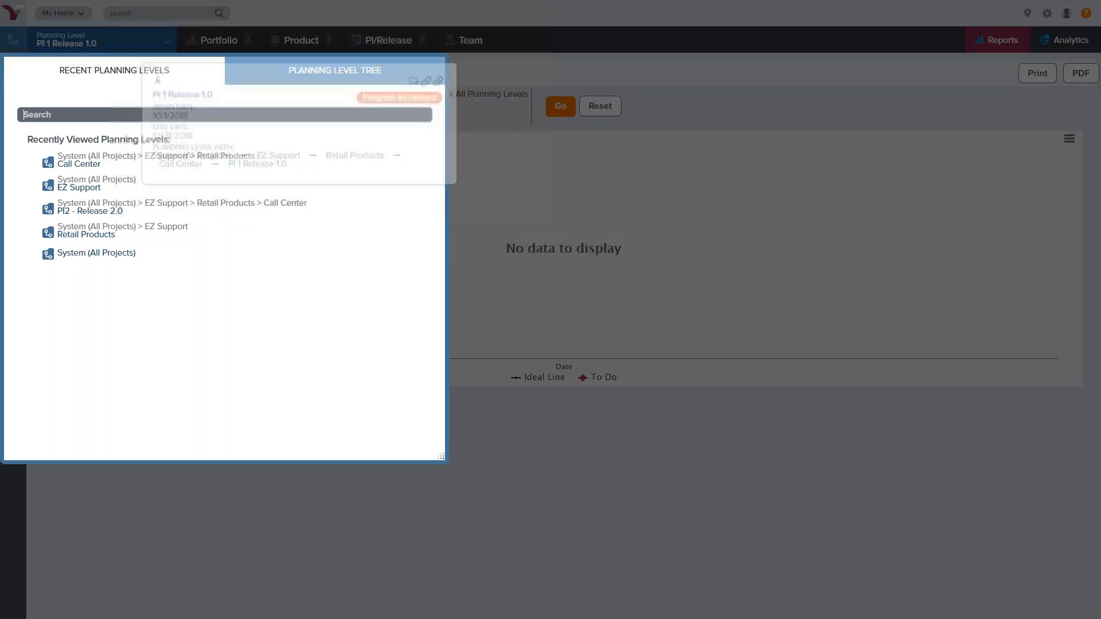
pyautogui.click(79, 163)
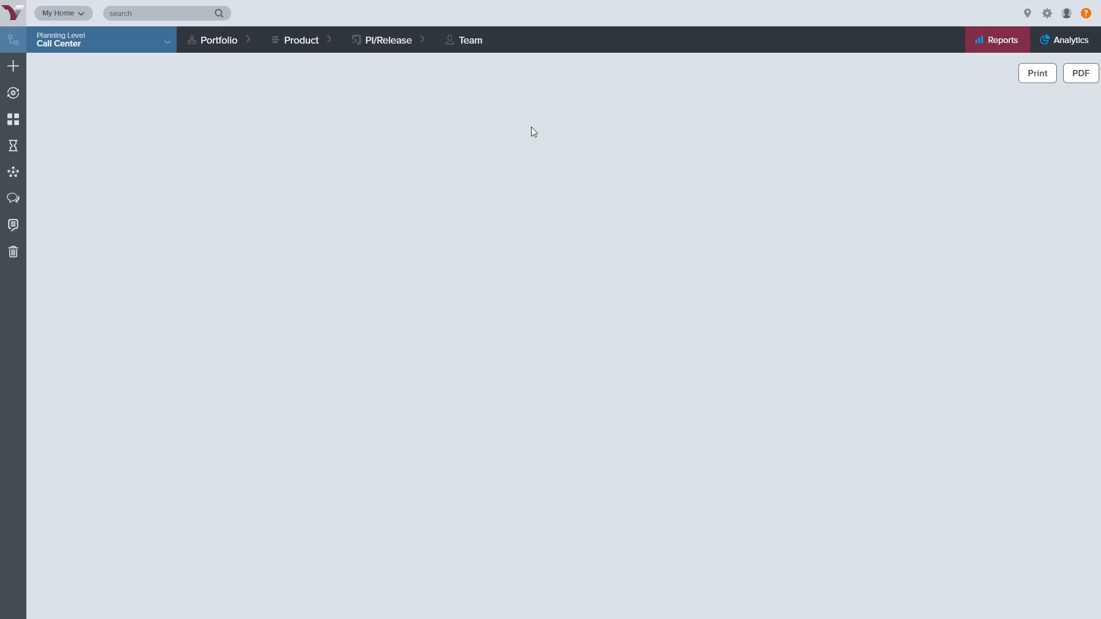
pyautogui.click(562, 107)
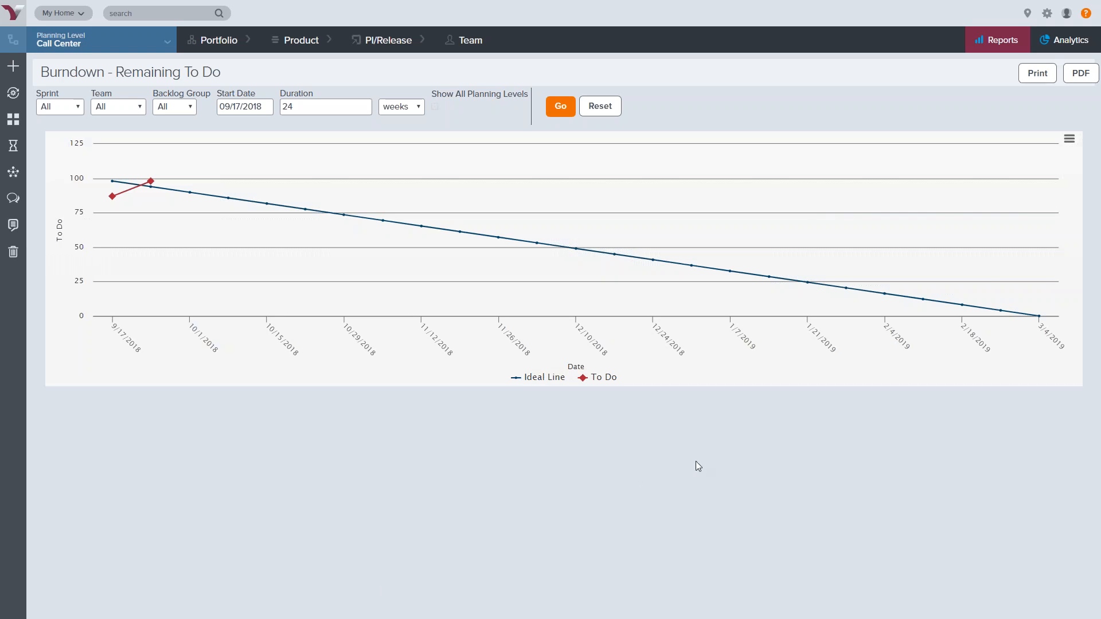
pyautogui.click(1014, 40)
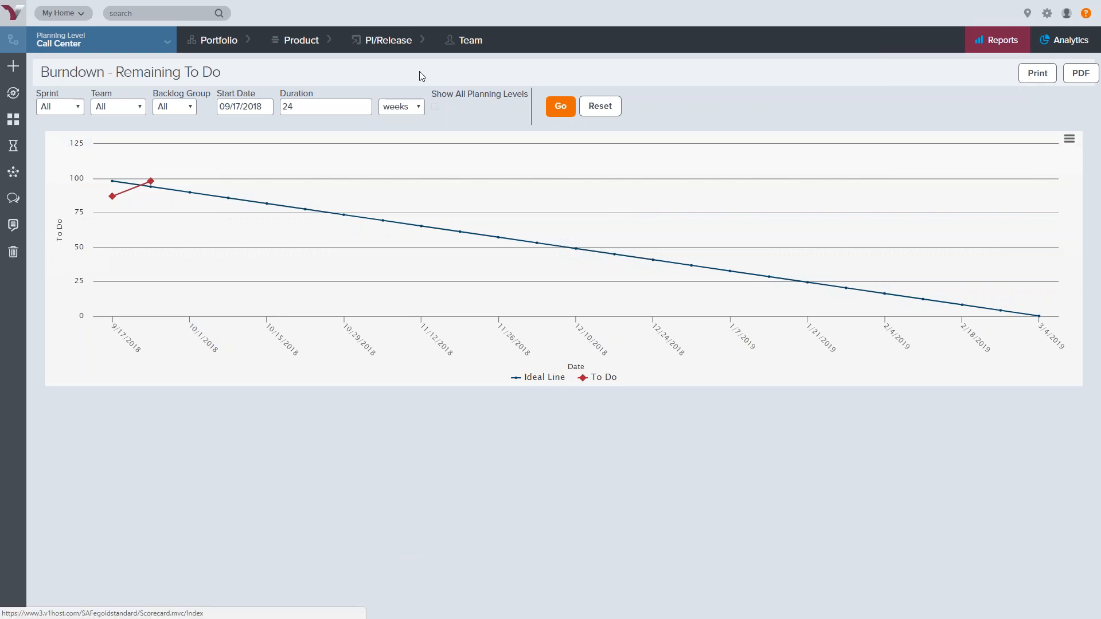
pyautogui.moveTo(491, 47)
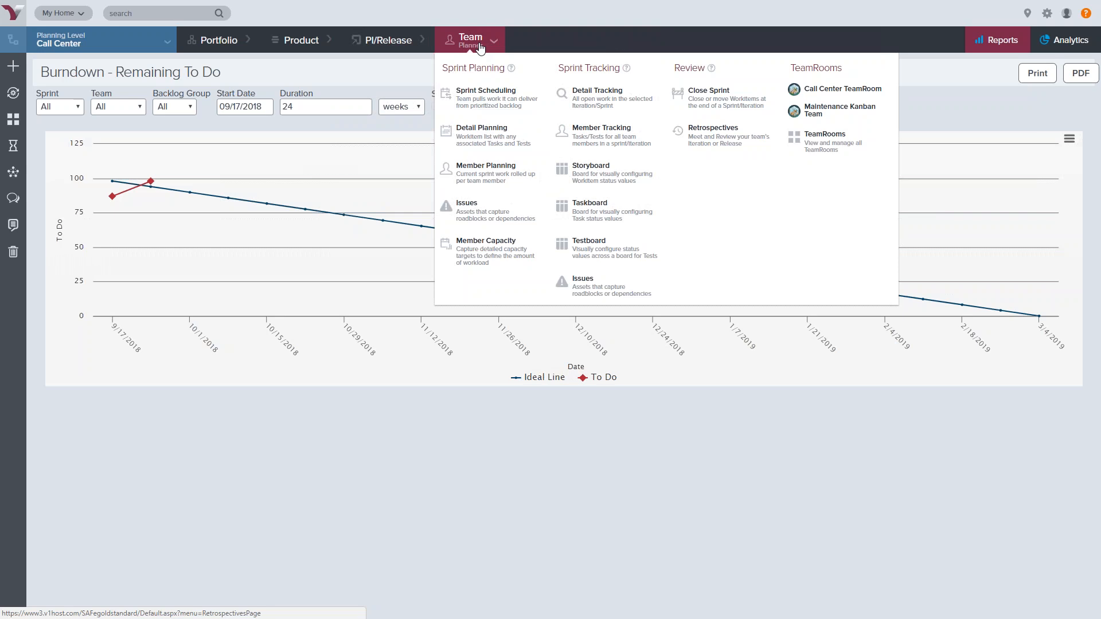